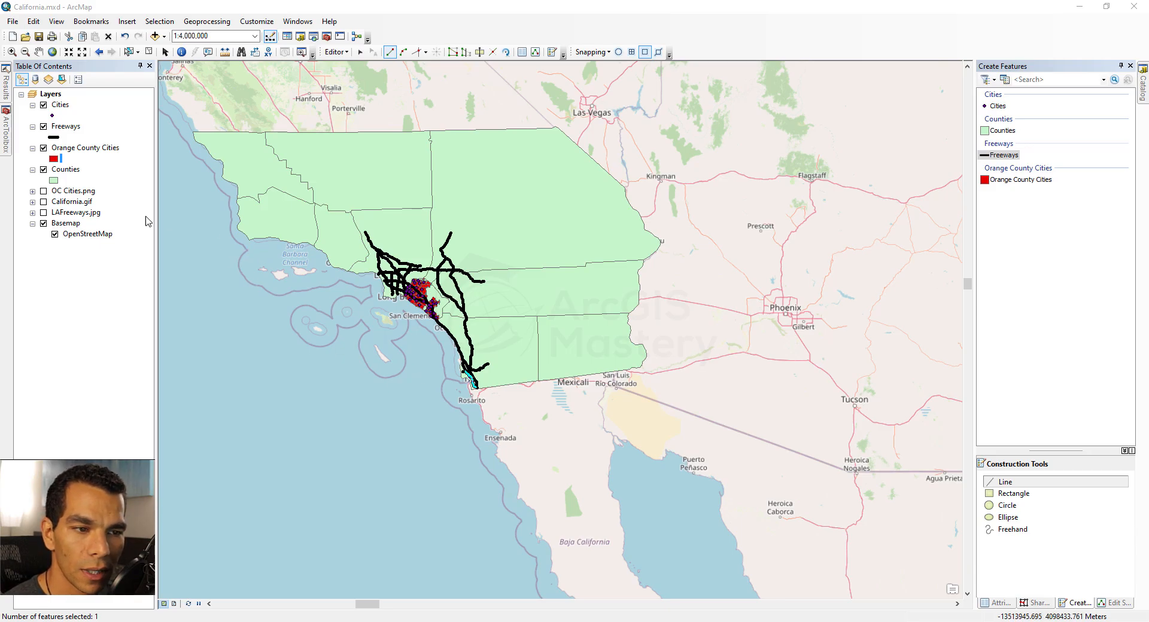
- Show the OC Cities.png, California.gif and LAFreeways.jpg images and hide the Counties, Orange County Cities, Freeways and Cities layers
click(43, 191)
click(43, 202)
click(43, 212)
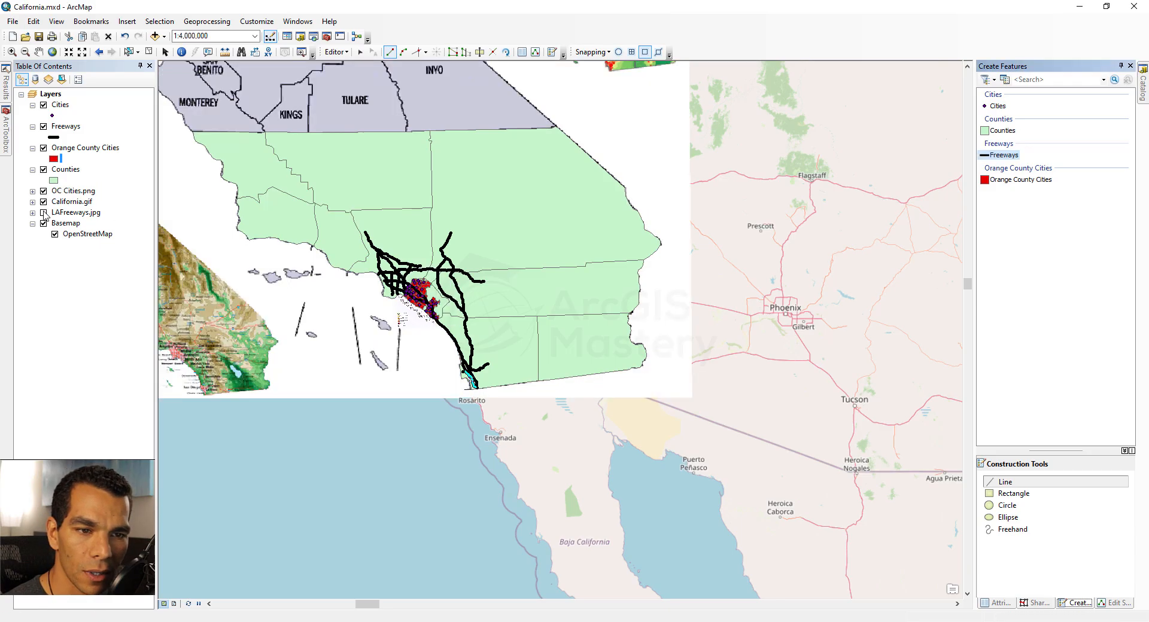
click(43, 169)
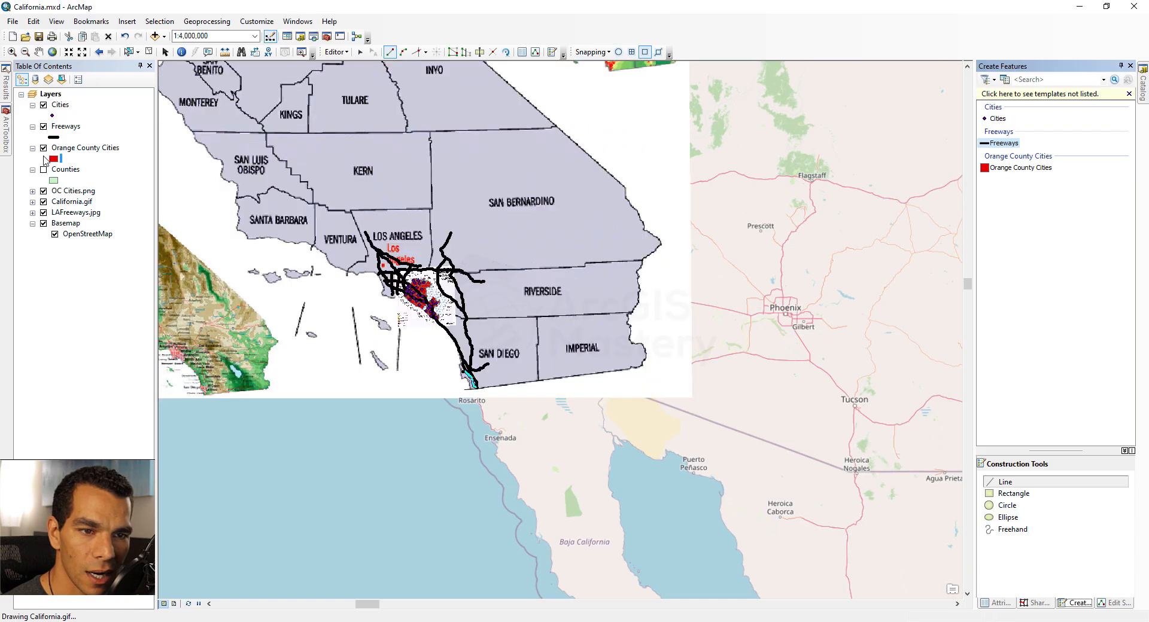
click(43, 148)
click(44, 127)
click(43, 105)
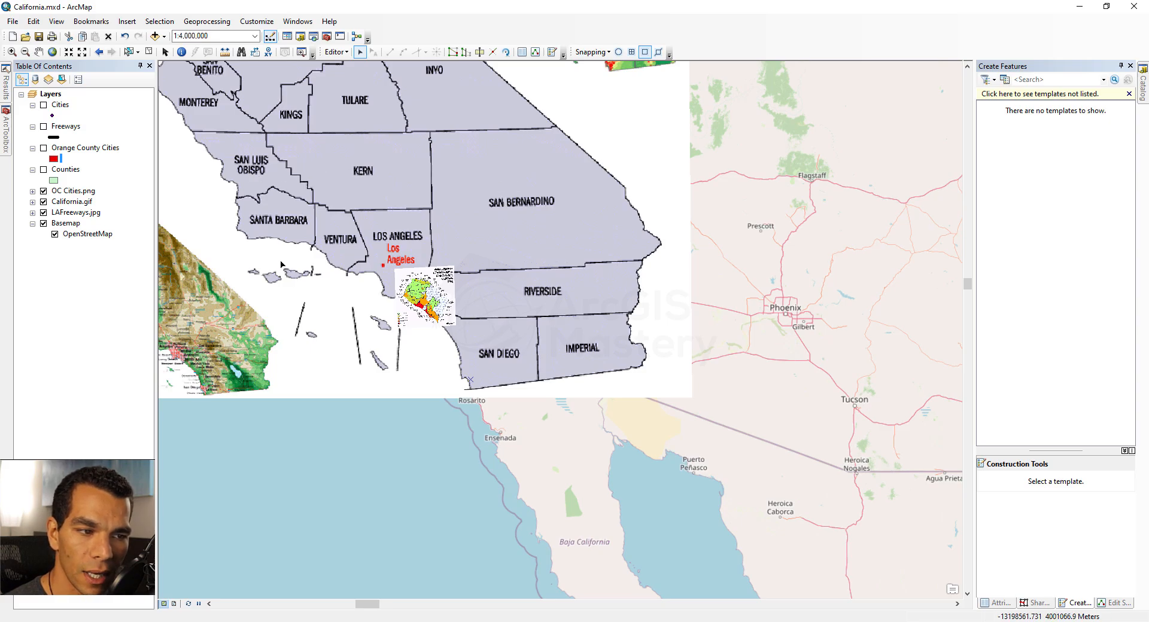
- Go to the Orange County bookmark and hide OC Cities.png and California.gif to view the LAFreeways.jpg map
click(91, 20)
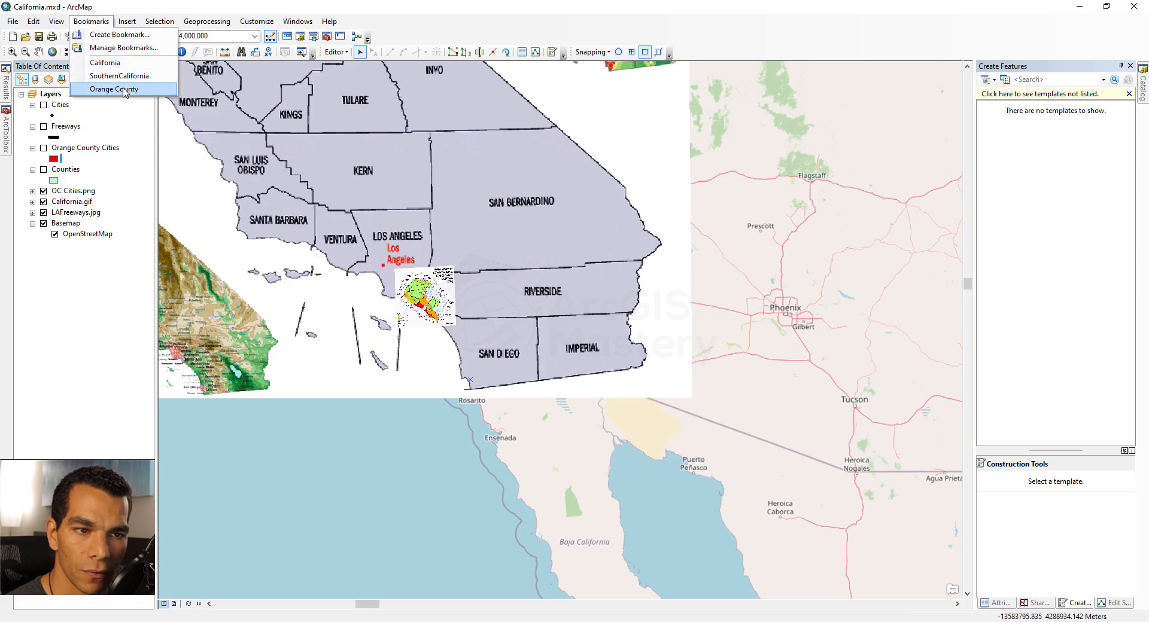
click(124, 90)
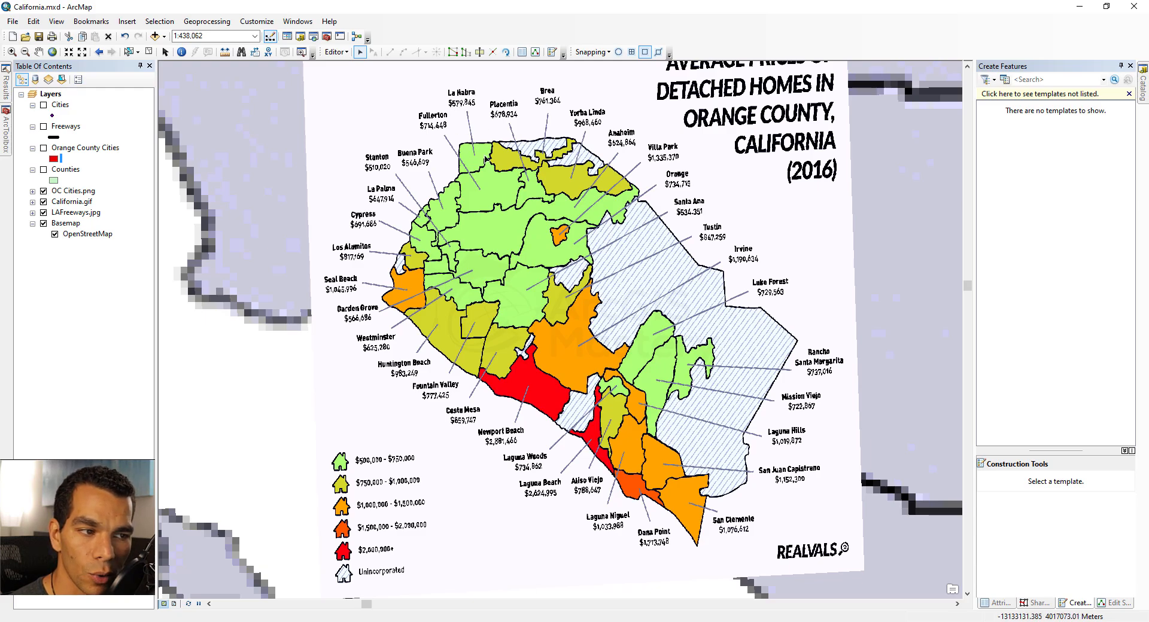
click(81, 212)
click(43, 191)
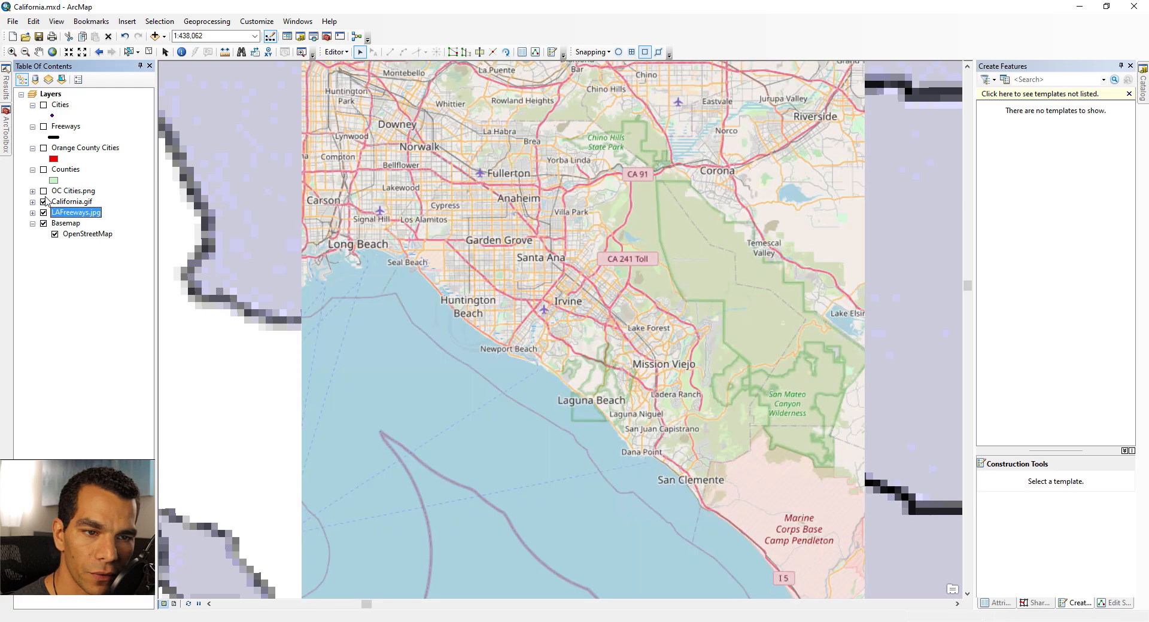
click(44, 202)
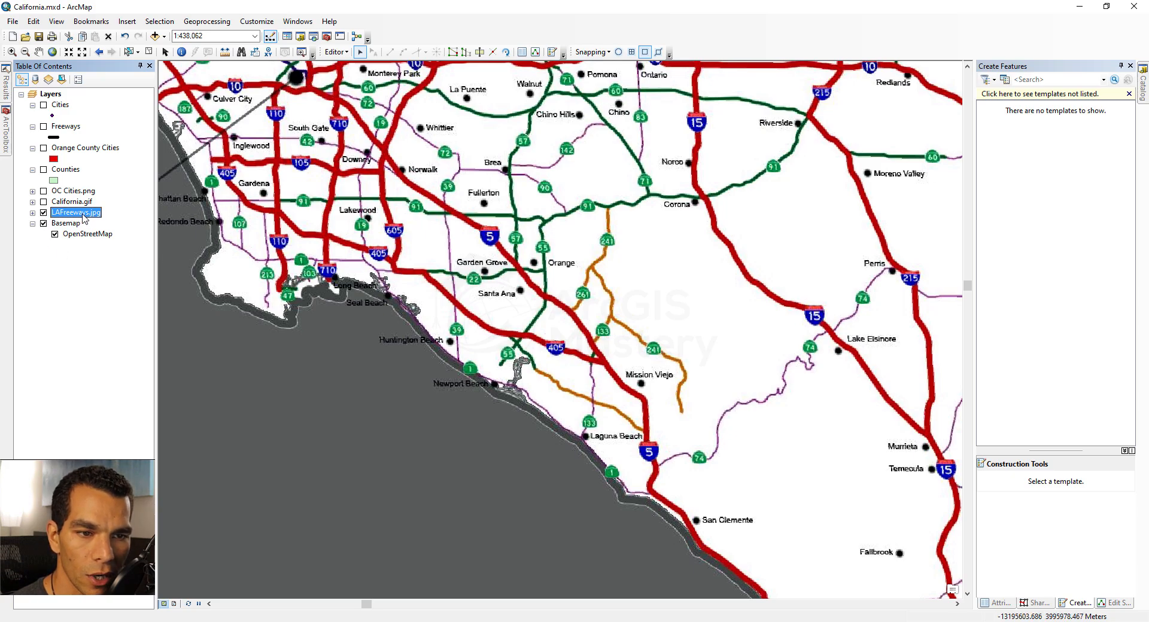
- Hide LAFreeways.jpg, show California.gif again and go to the SouthernCalifornia bookmark
click(43, 213)
click(43, 203)
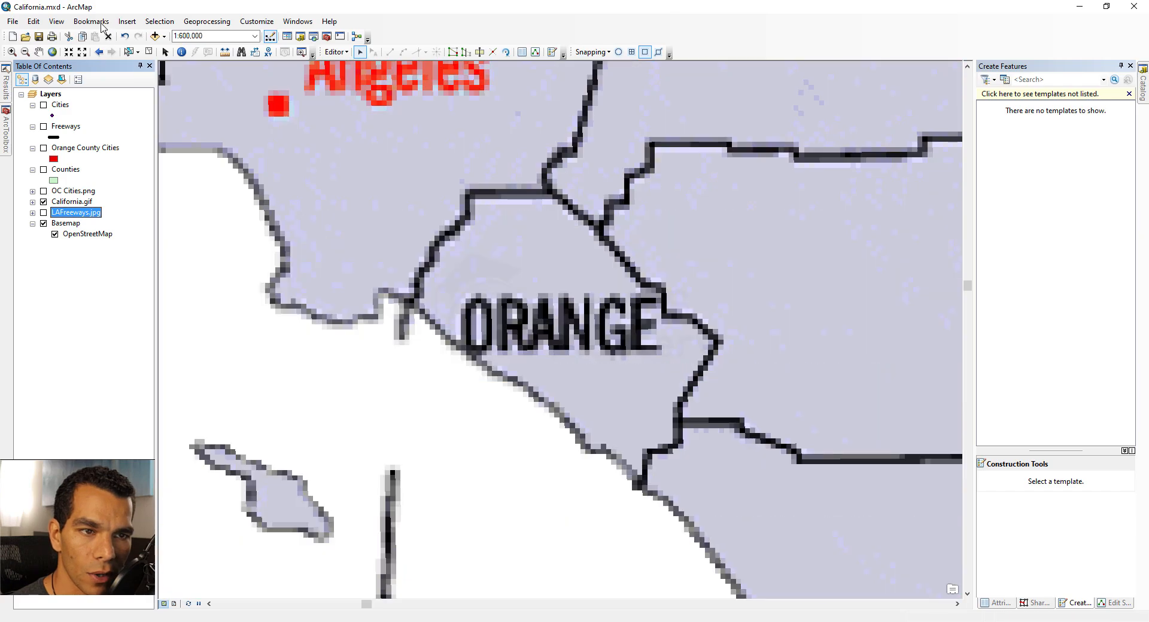
click(91, 20)
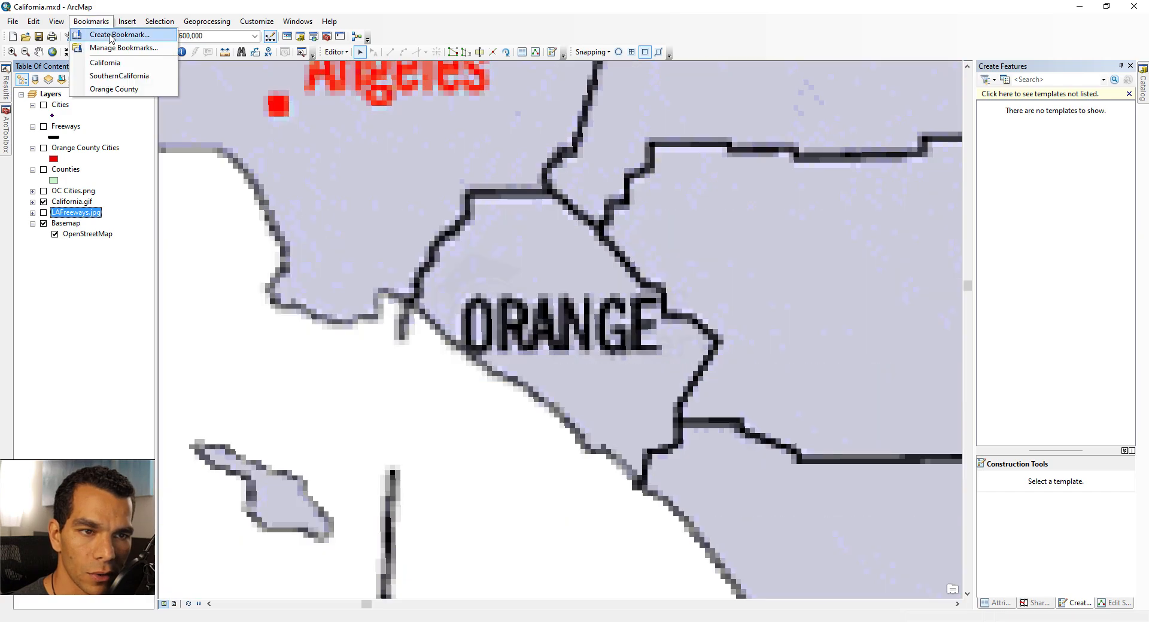
click(119, 76)
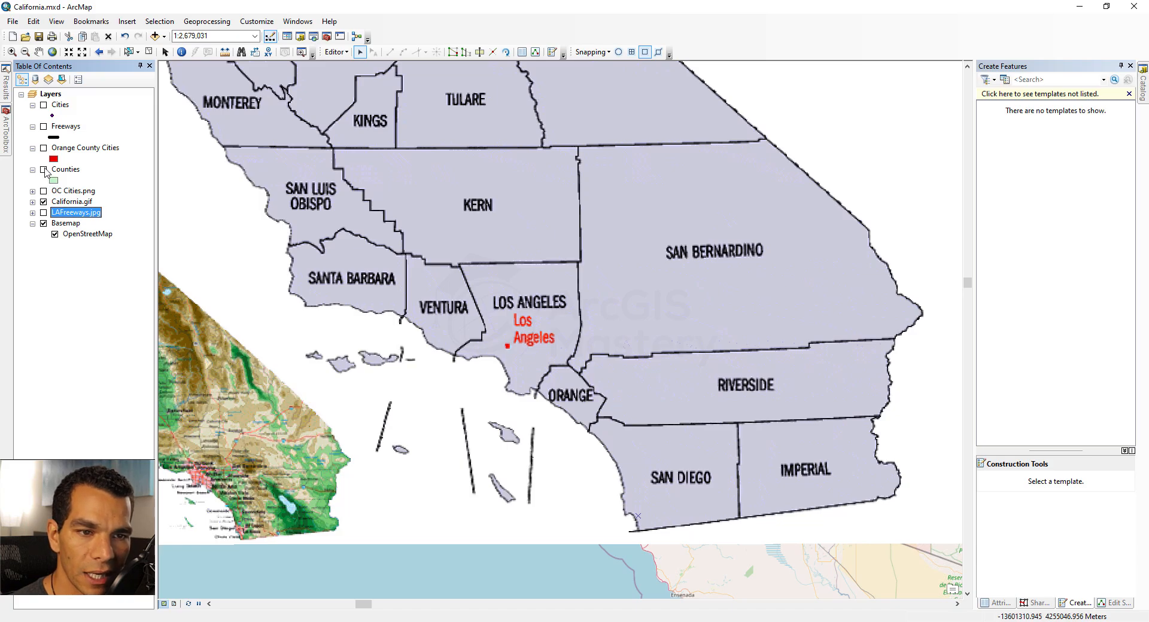
- Show the Counties layer and make it partly transparent so the county names on California.gif can be read
click(44, 170)
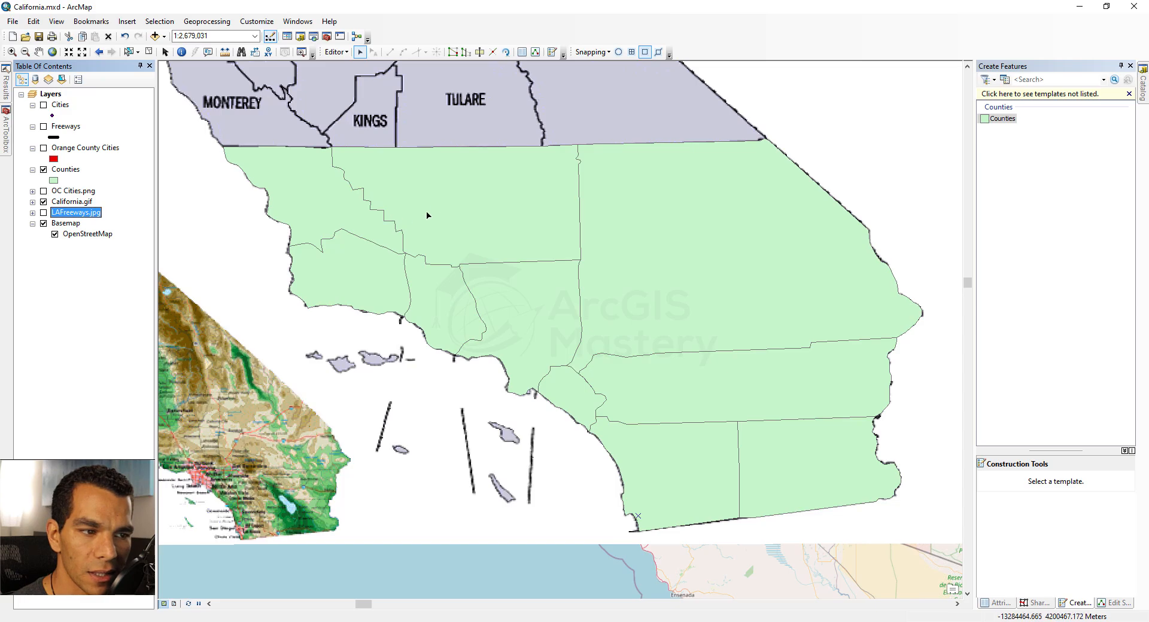
right_click(67, 172)
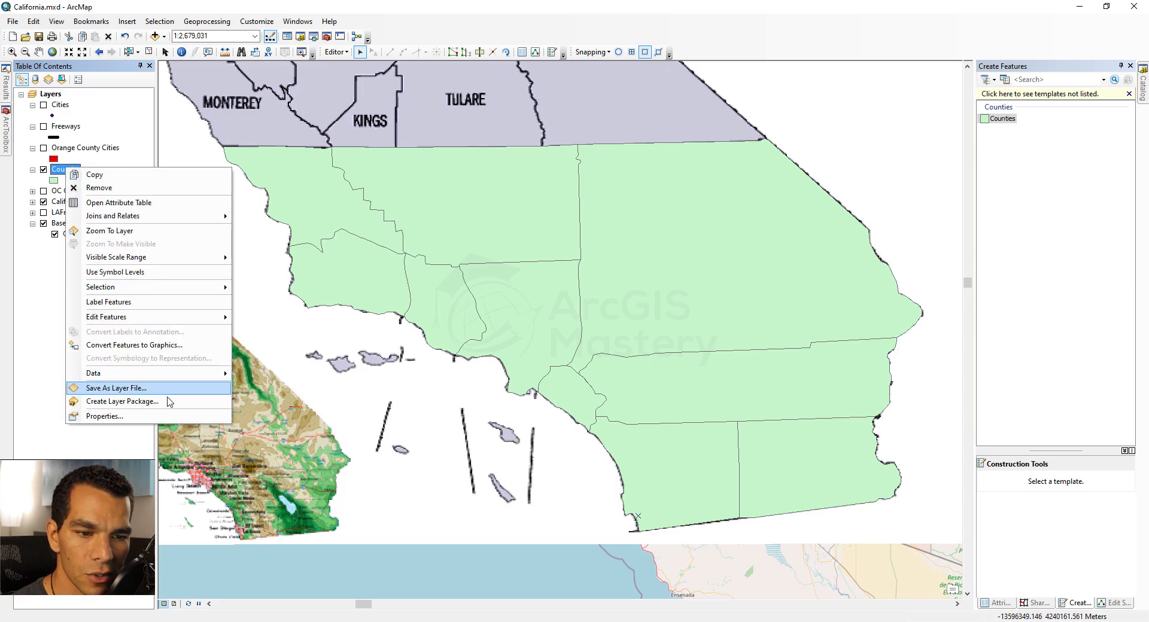
click(162, 414)
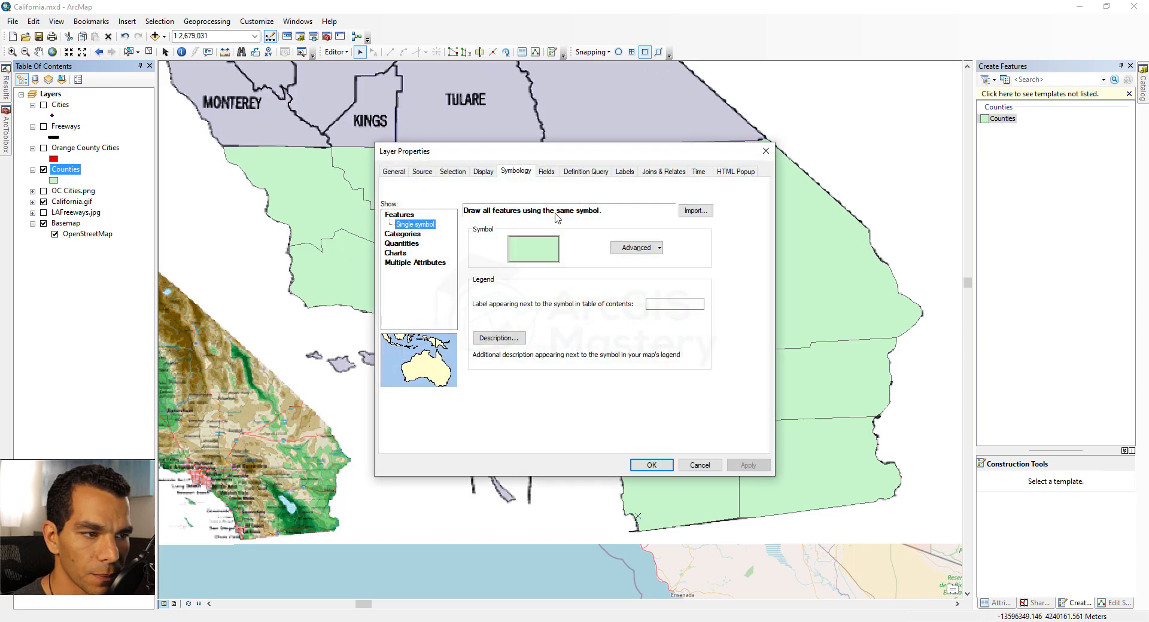
click(483, 172)
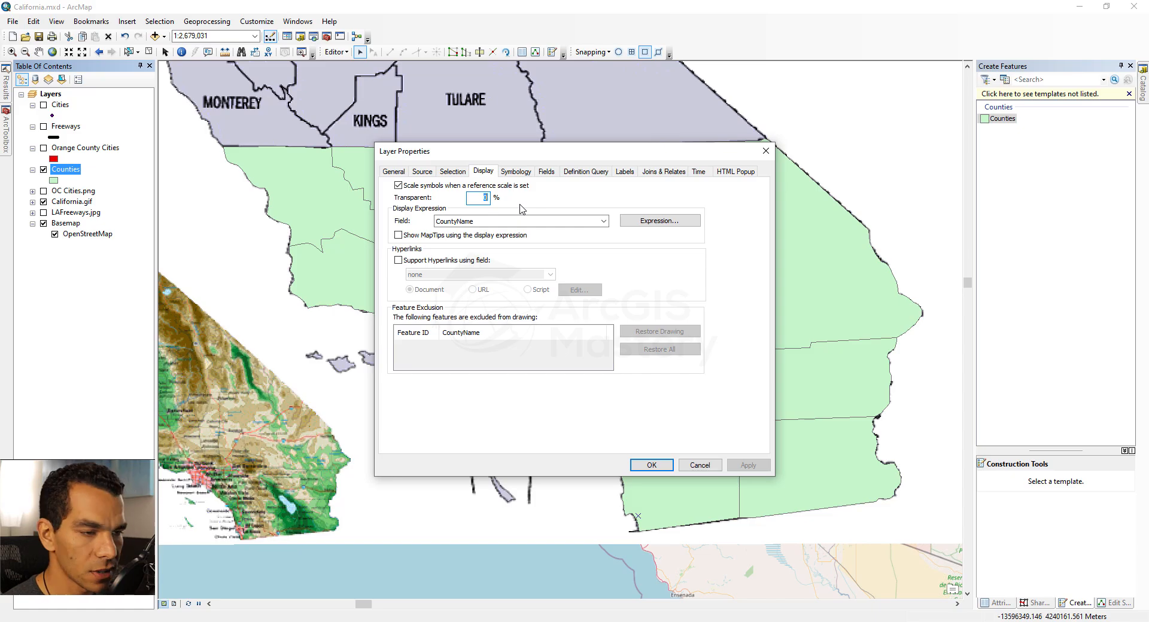
key(Return)
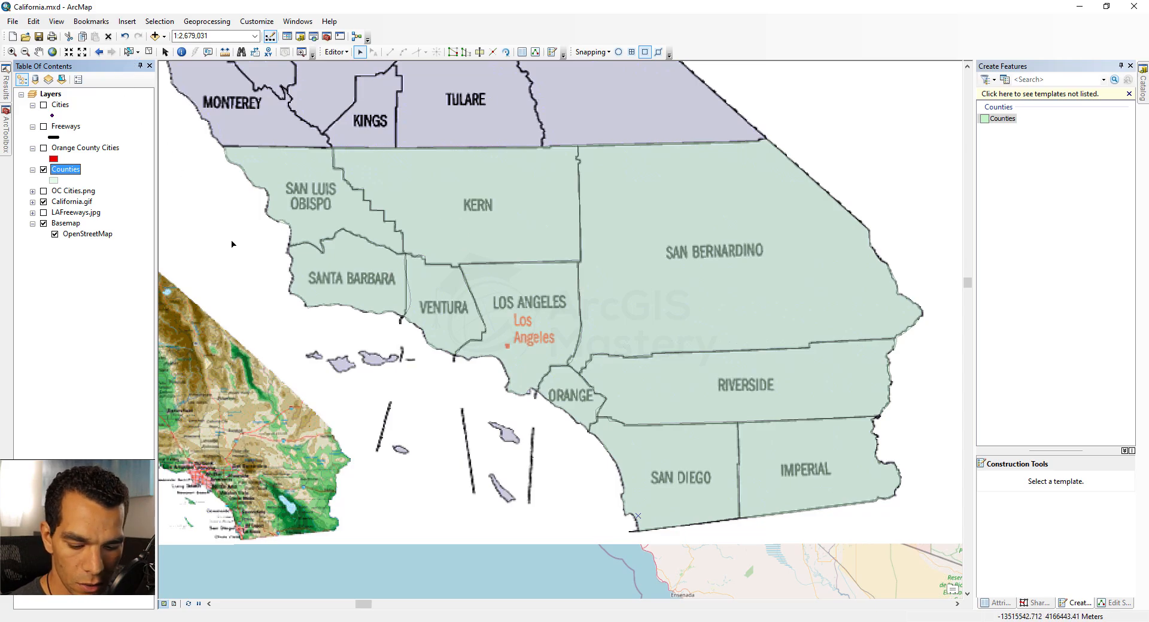
- Collapse the Create Features pane to enlarge the map and open the attribute table of the Counties layer
key(Down)
key(Down)
drag(293, 332, 415, 332)
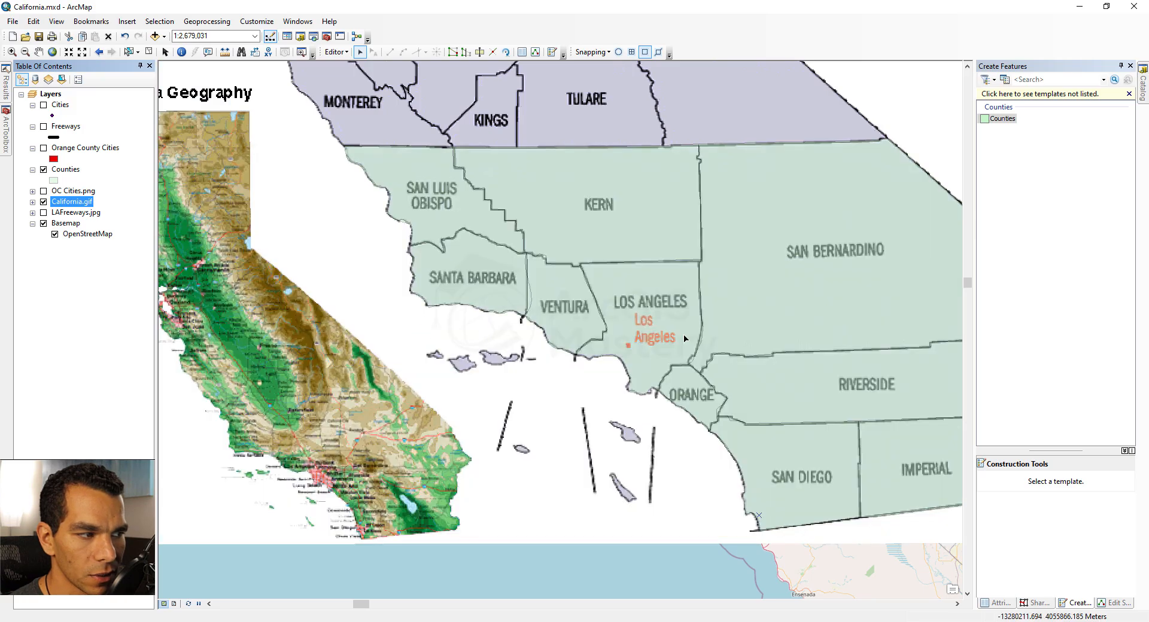
click(1122, 67)
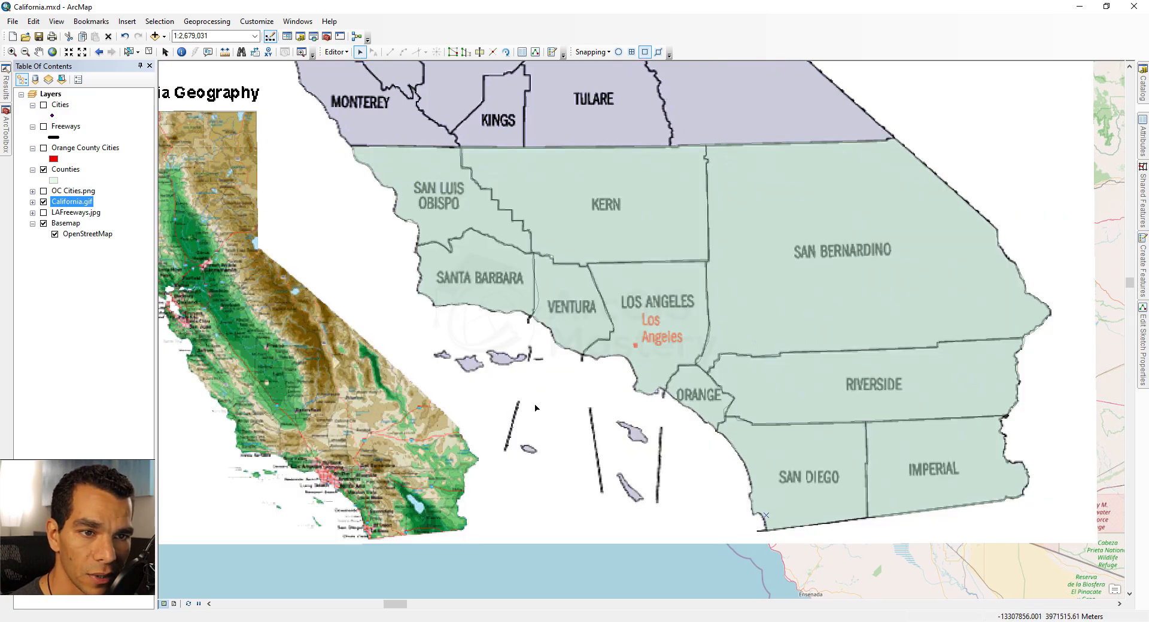
right_click(66, 170)
click(112, 208)
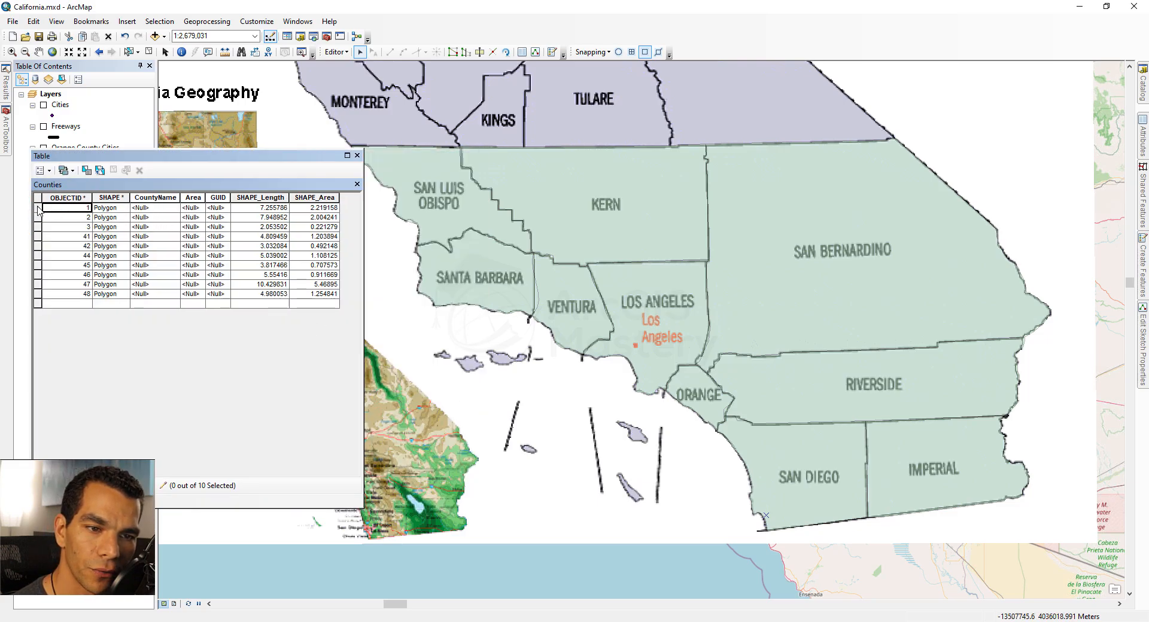
- Keep the Attributes pane open and select the Kern and San Bernardino polygons to match them with their table records
click(38, 208)
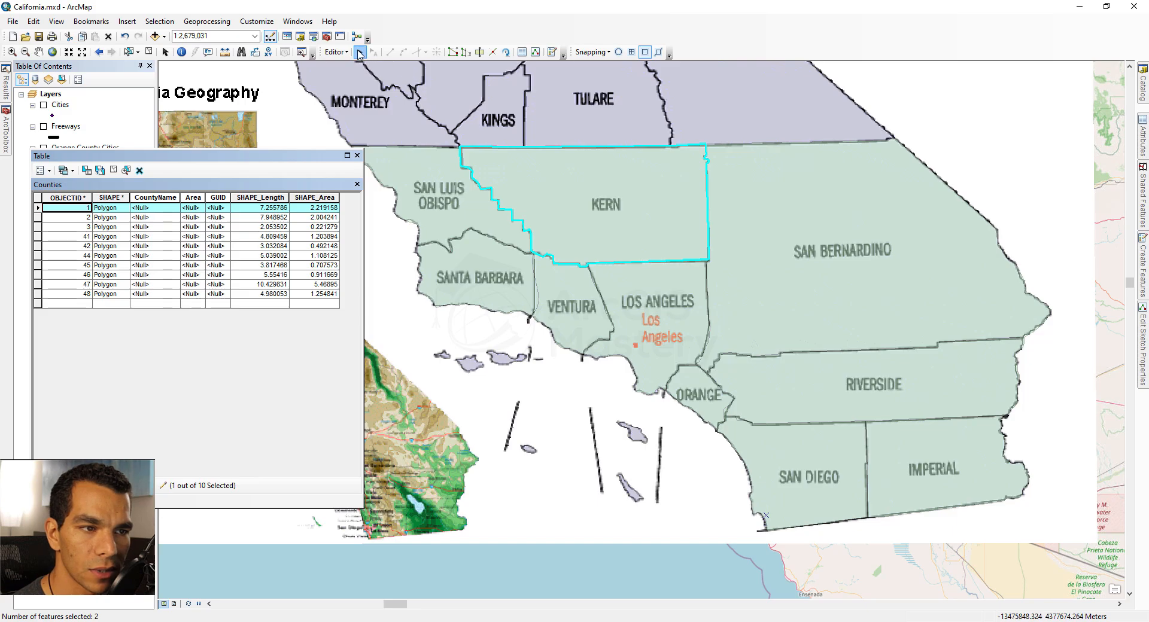
click(599, 215)
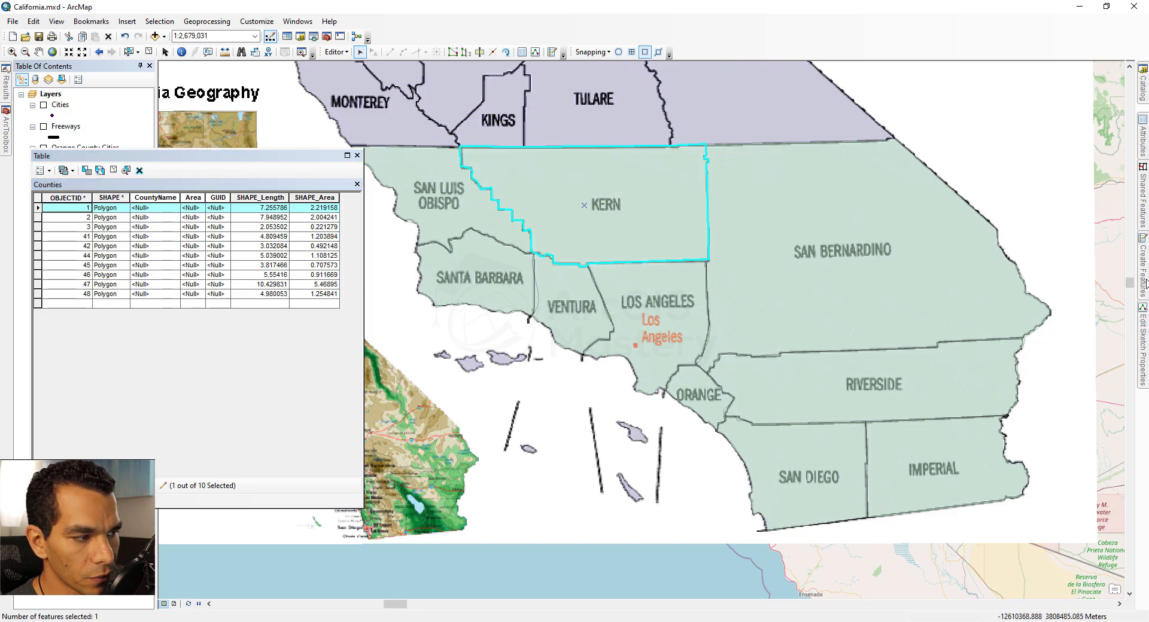
click(1143, 139)
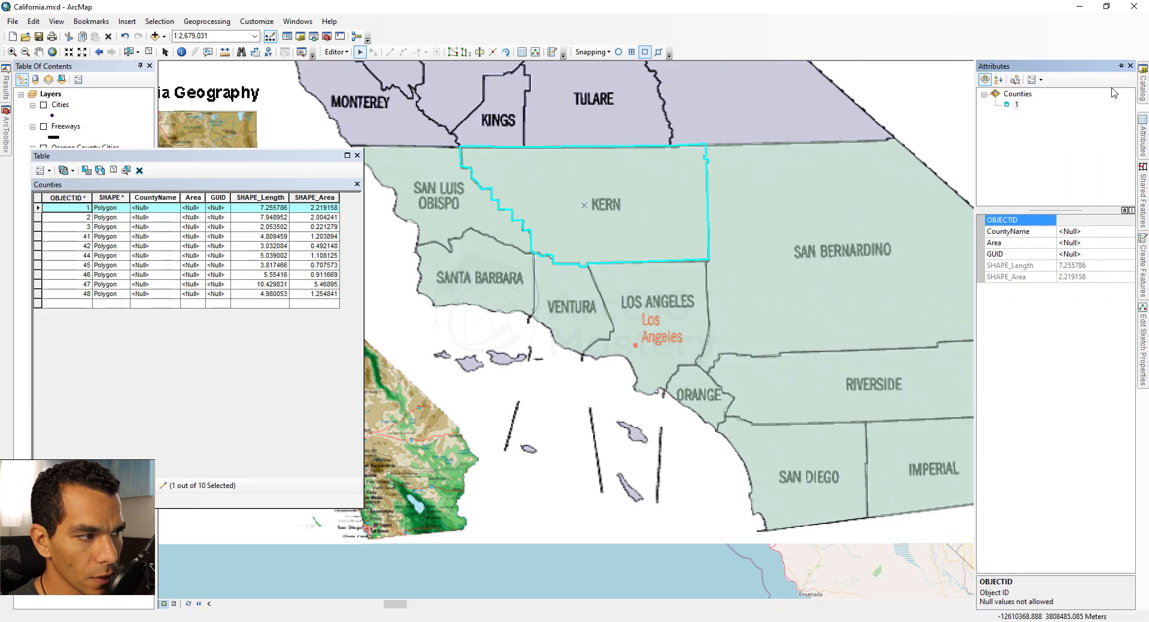
click(1121, 67)
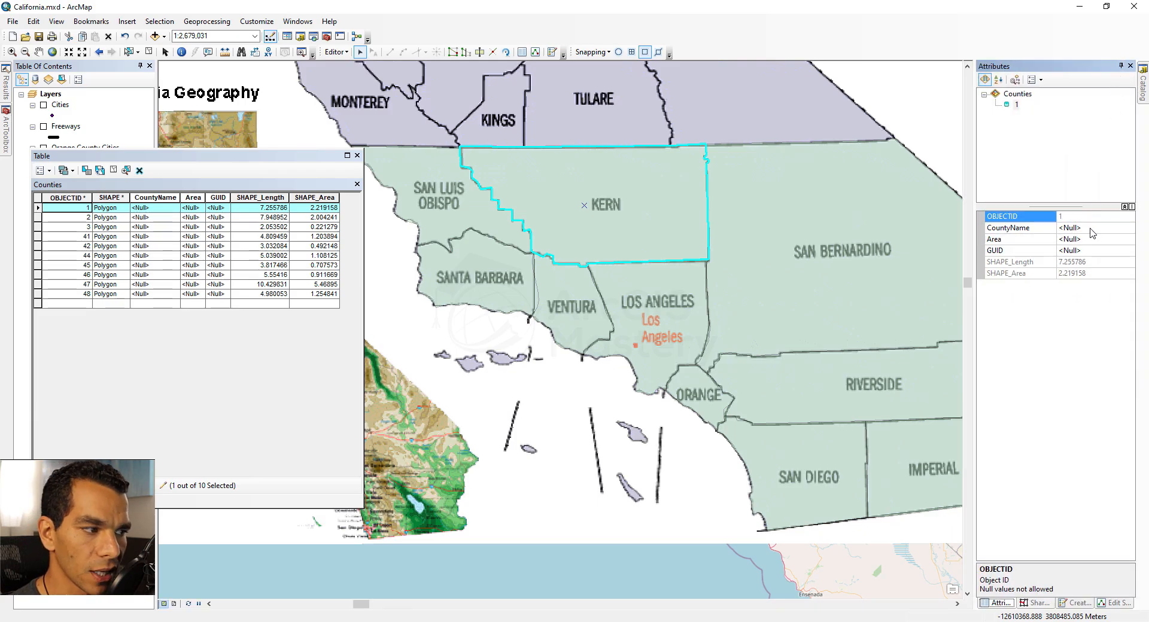
click(872, 256)
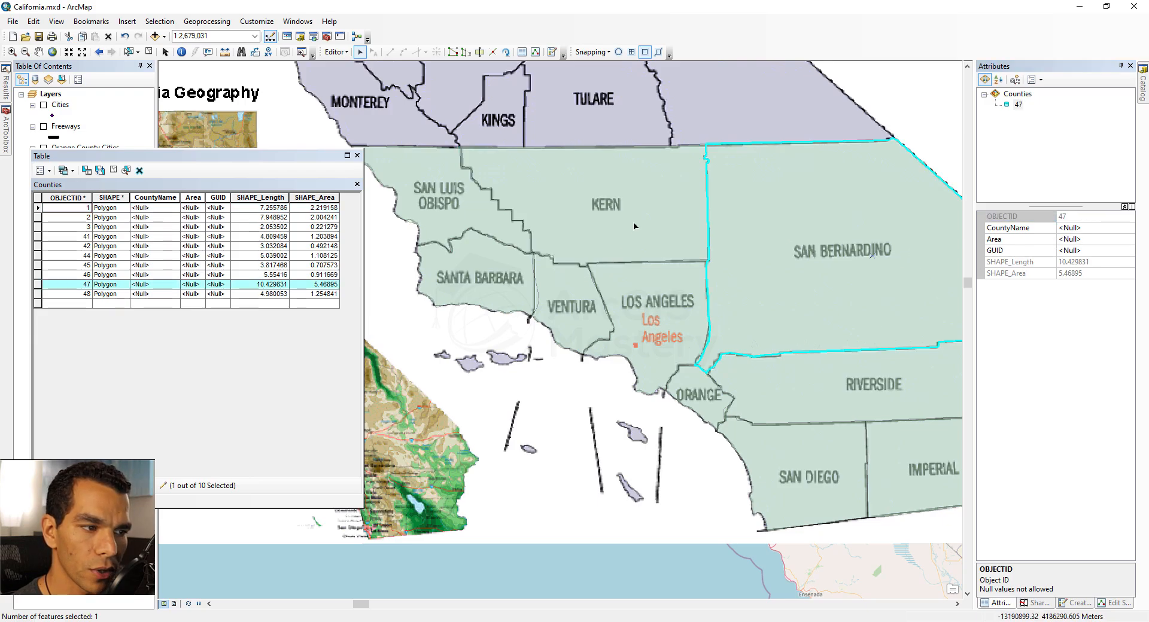
click(585, 205)
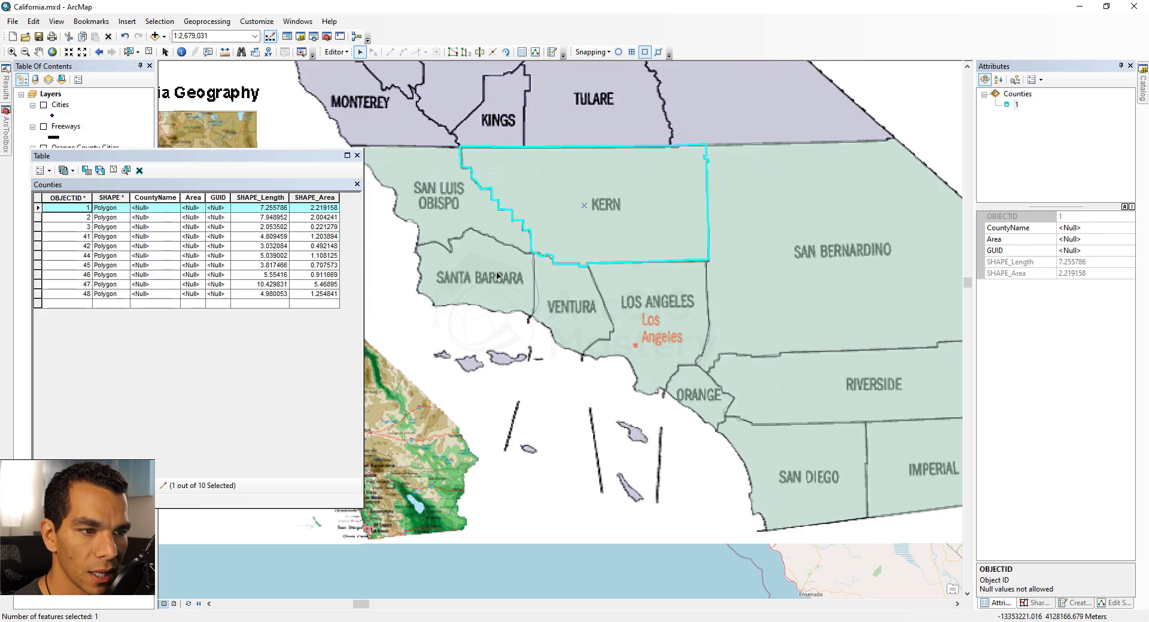
click(335, 52)
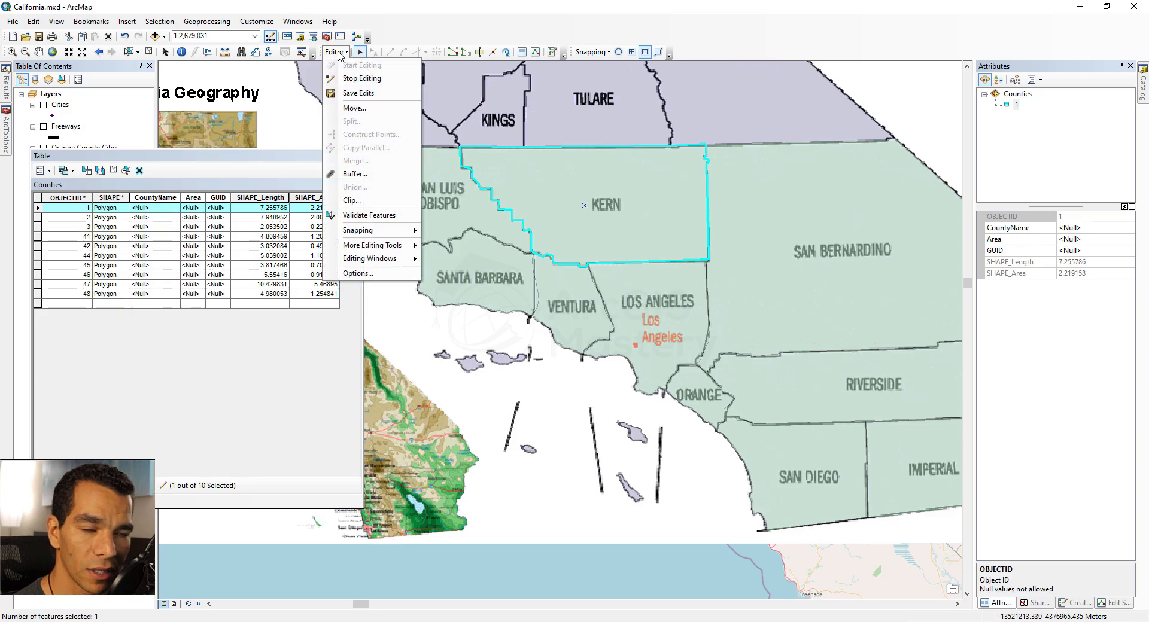
click(261, 159)
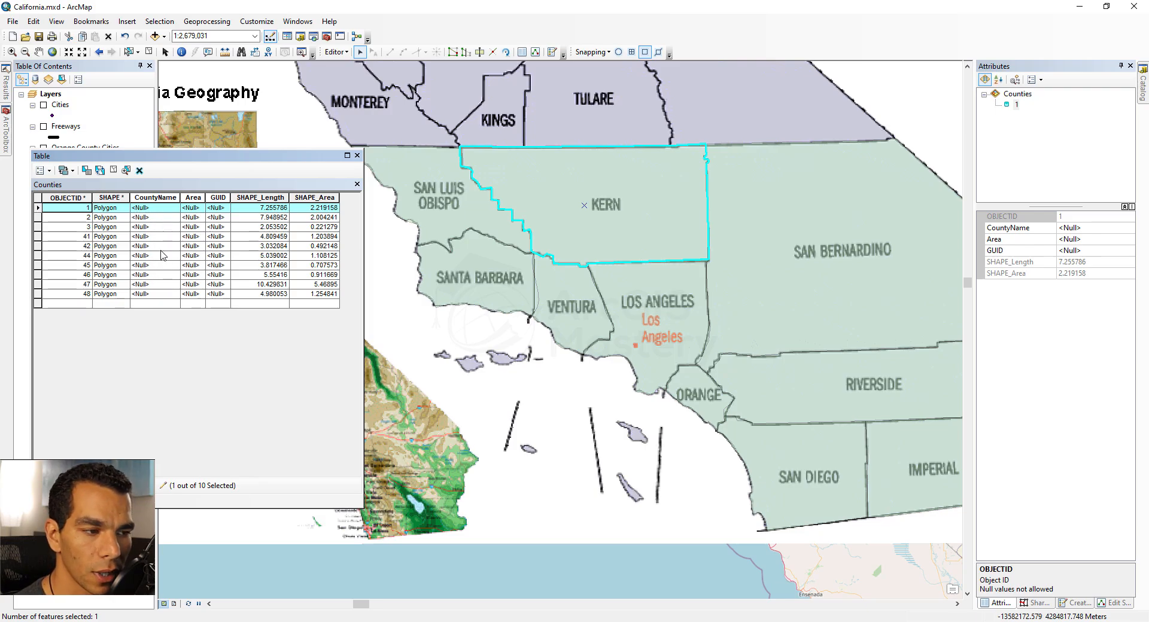
- Enter the CountyName values Kern, RiverSide and Orange for the Counties records with OBJECTID 1, 2 and 3
click(153, 209)
text(Kern)
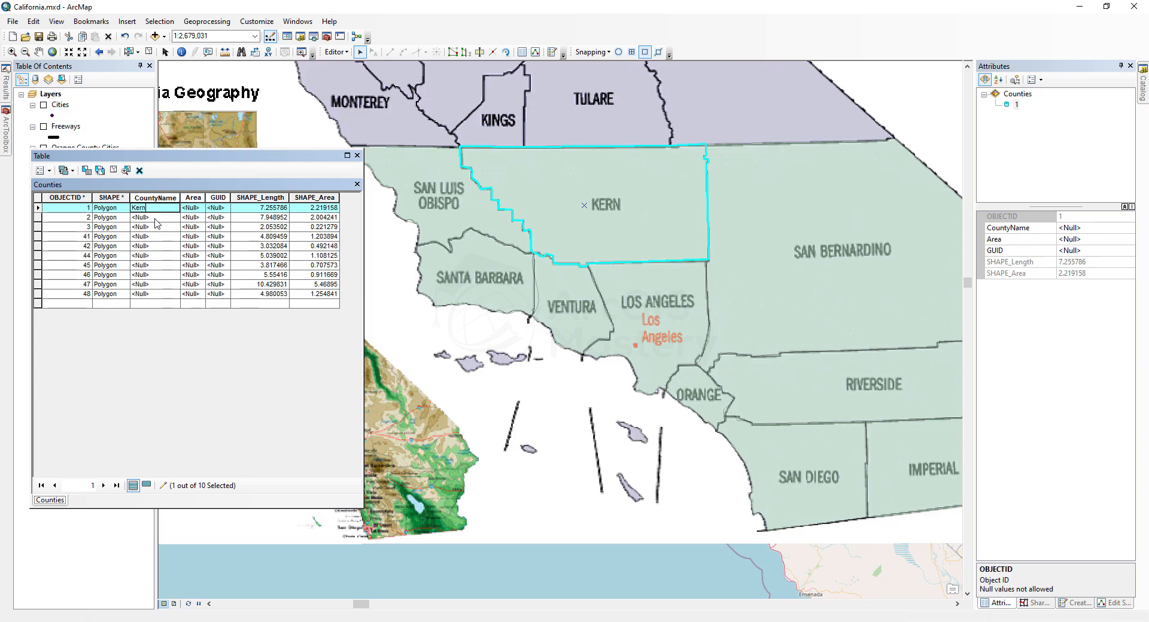
click(154, 218)
text(Riverside)
key(Return)
text(Orange)
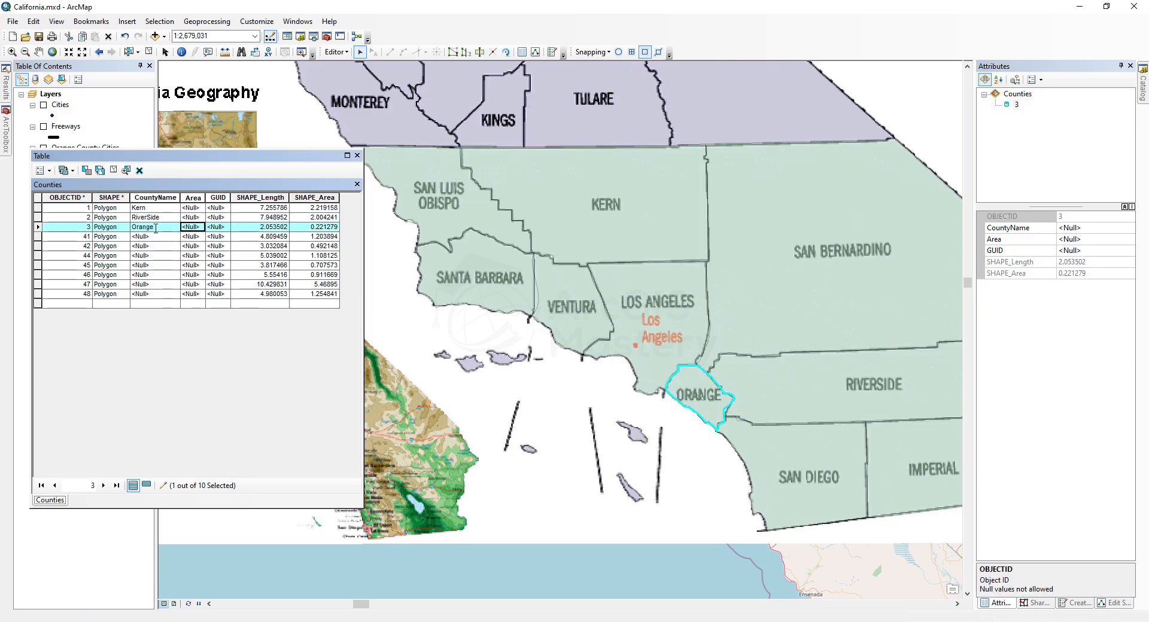
key(Return)
- Enter the CountyName values San Diego, VEntura and Los Angeles for the records with OBJECTID 41, 42 and 44
text(San Diego)
key(Return)
text(VEntura)
key(Return)
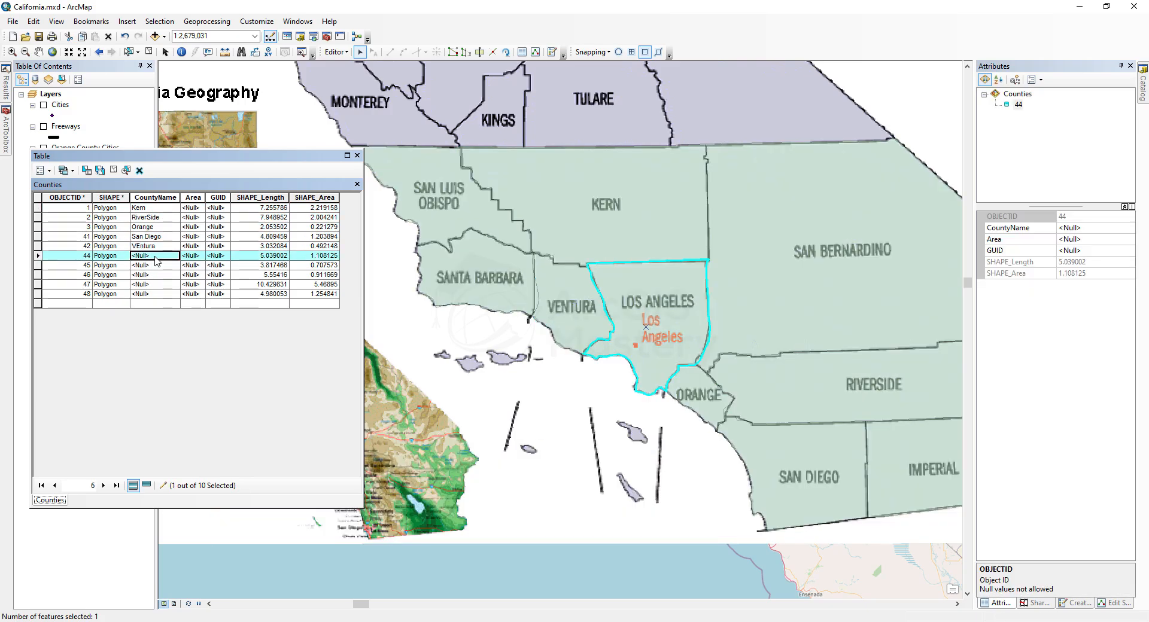
text(Los Angeles)
key(Return)
- Enter the CountyName values Santa Barbara and SanLuis Obsipo for the records with OBJECTID 45 and 46
text(Santa Barb)
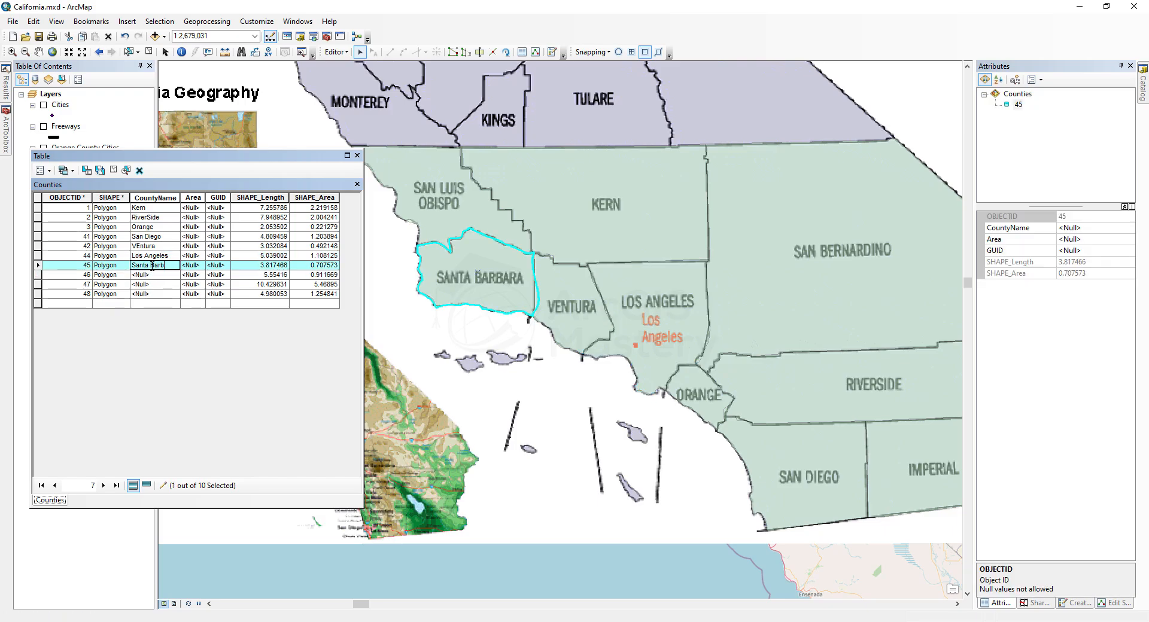
text(ara)
key(Return)
text(SanLuis Obsipo)
- Enter the CountyName values San BErnardino and Imperial for the records with OBJECTID 47 and 48
click(121, 284)
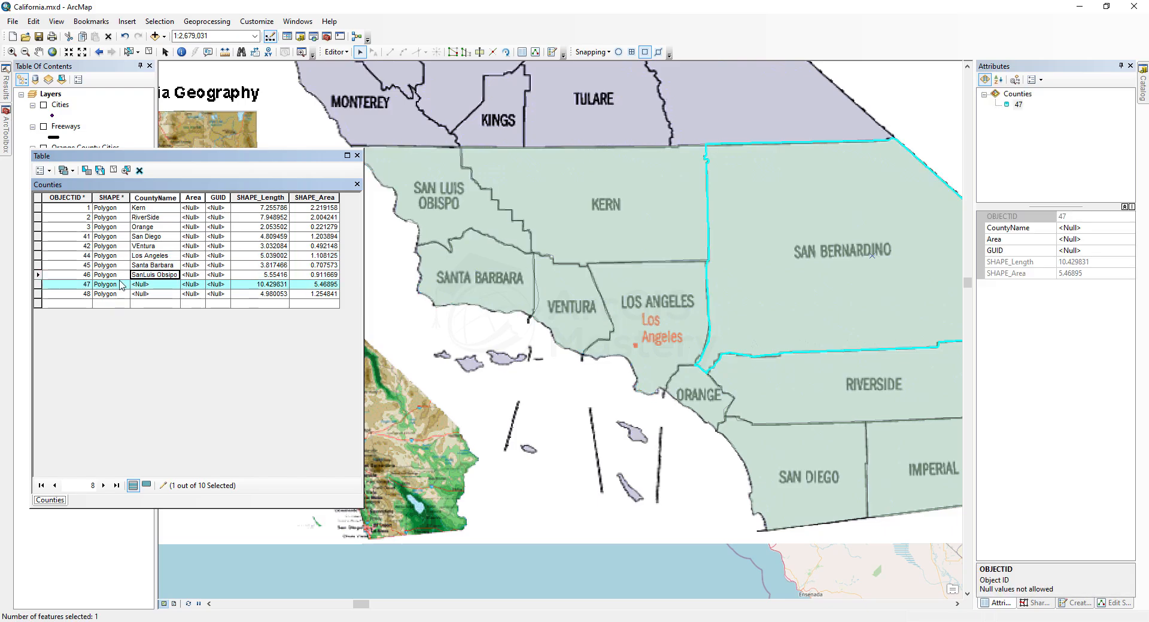
click(143, 284)
text(San BErnardino)
click(921, 469)
click(153, 295)
text(Imperial)
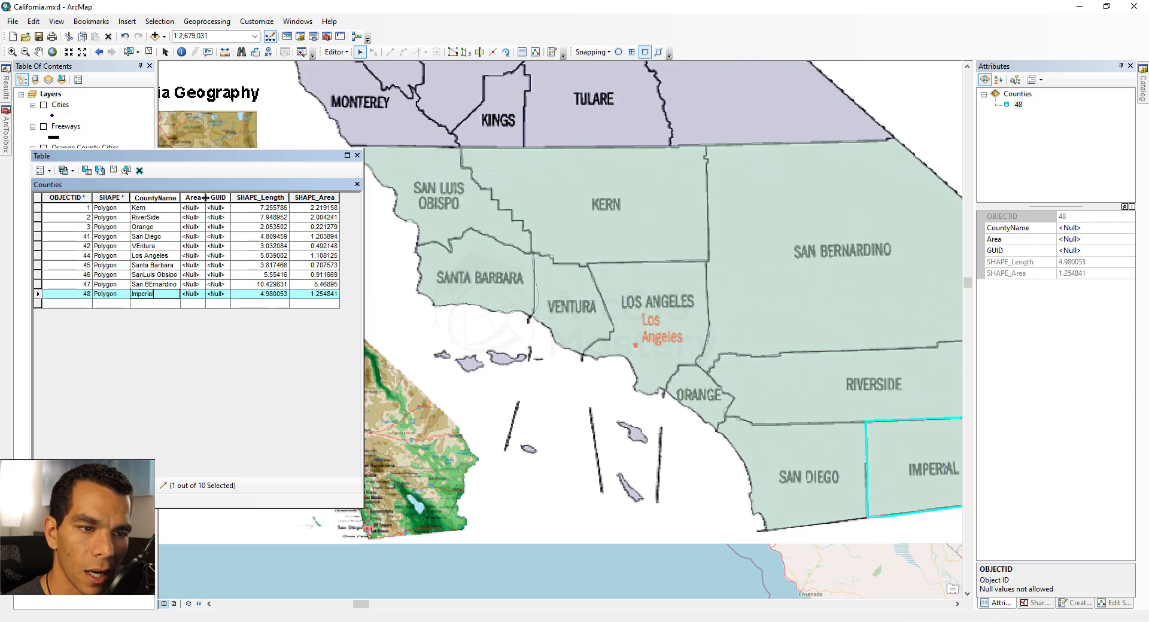
- Widen the Area column of the Counties table slightly and clear the feature selection
drag(205, 198, 214, 198)
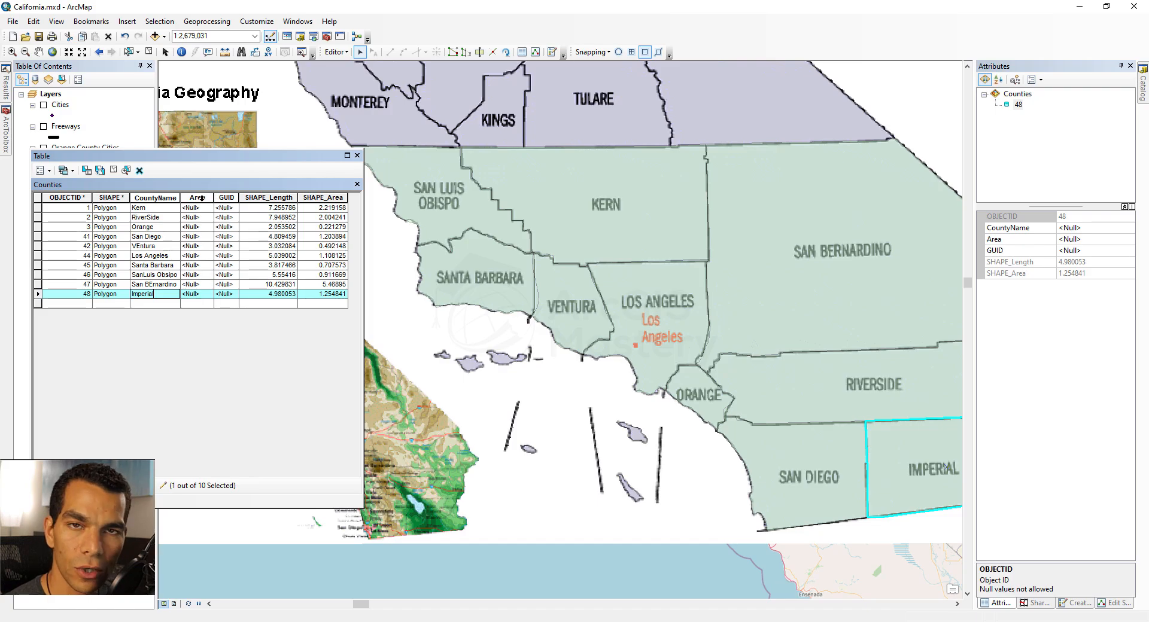
click(202, 198)
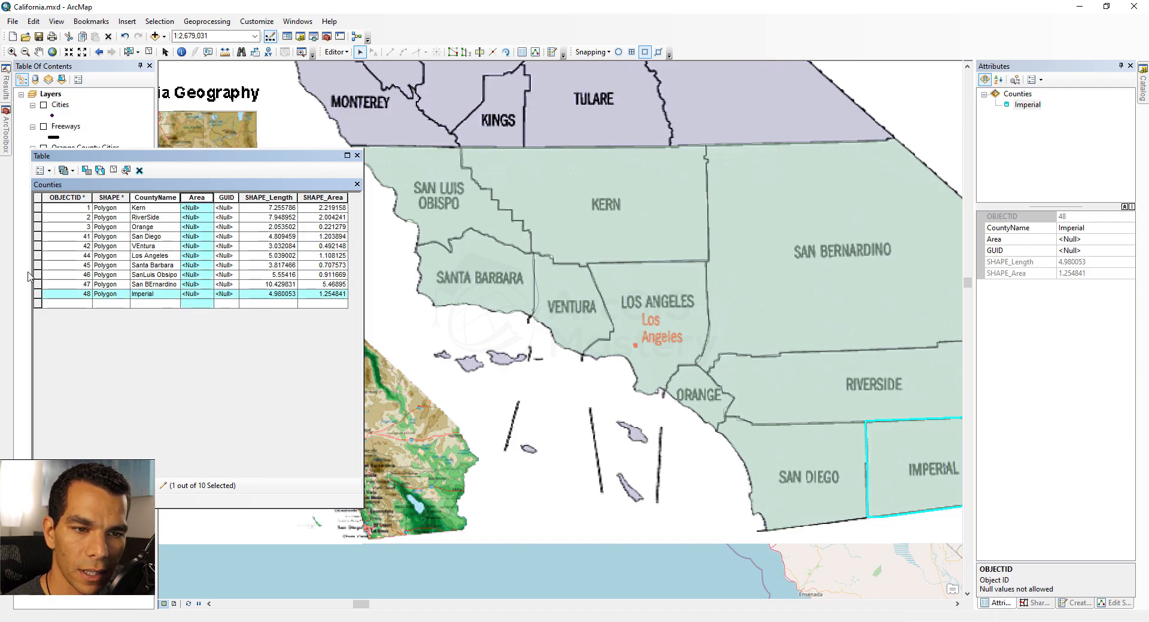
click(113, 170)
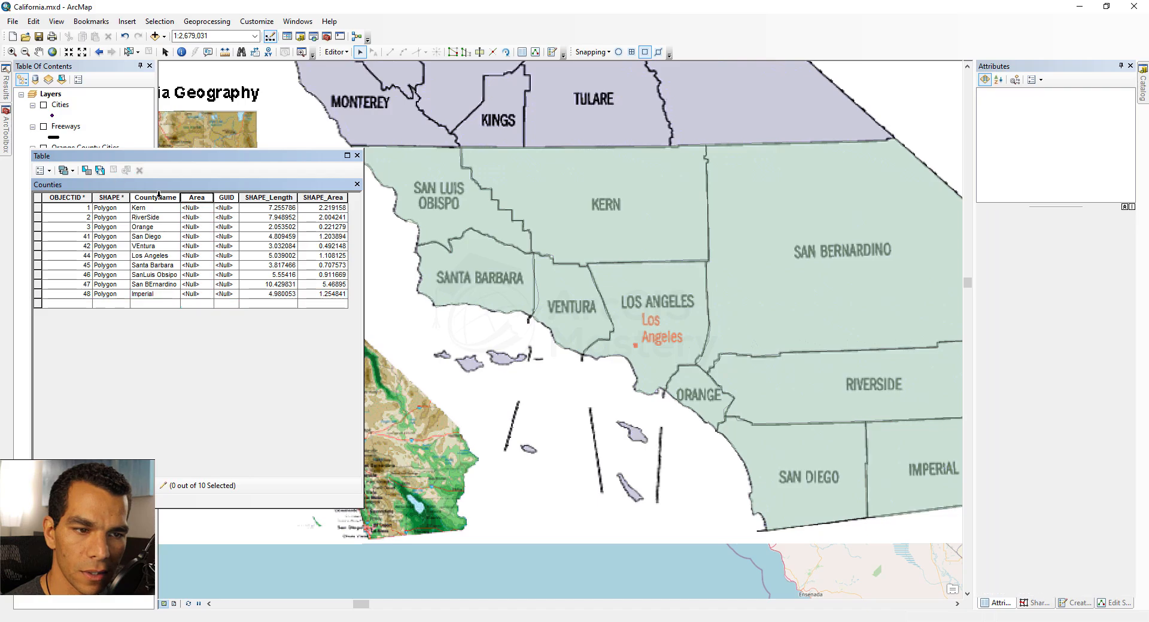
- Calculate the Area field of the Counties table in Square Miles US, using the data frame's coordinate system, and close the table
click(197, 198)
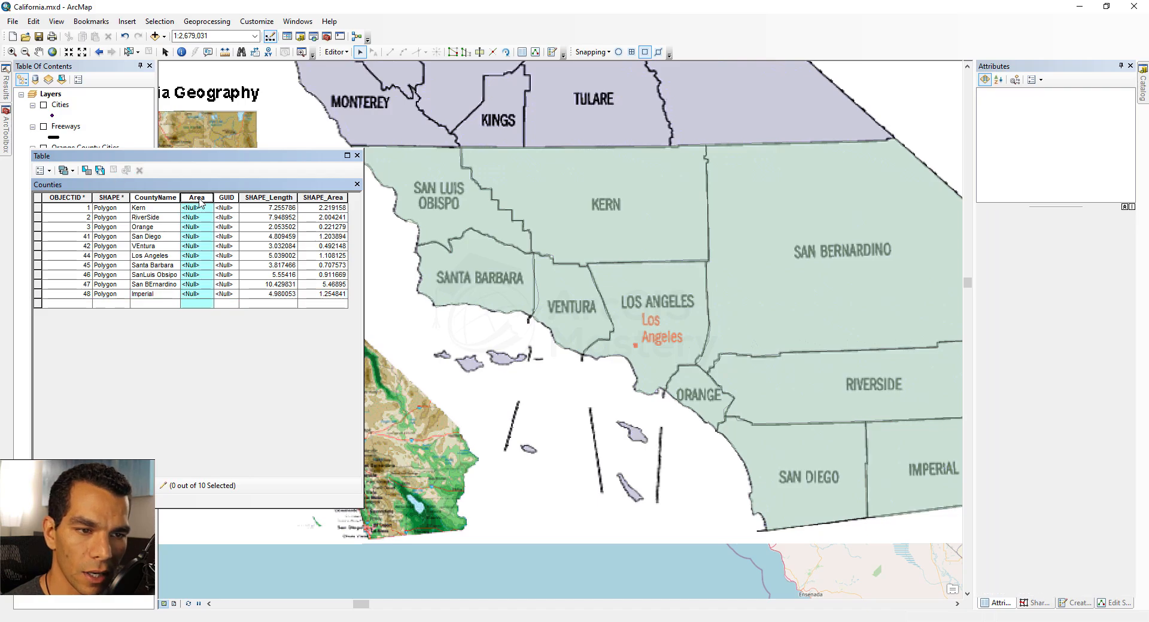
right_click(200, 202)
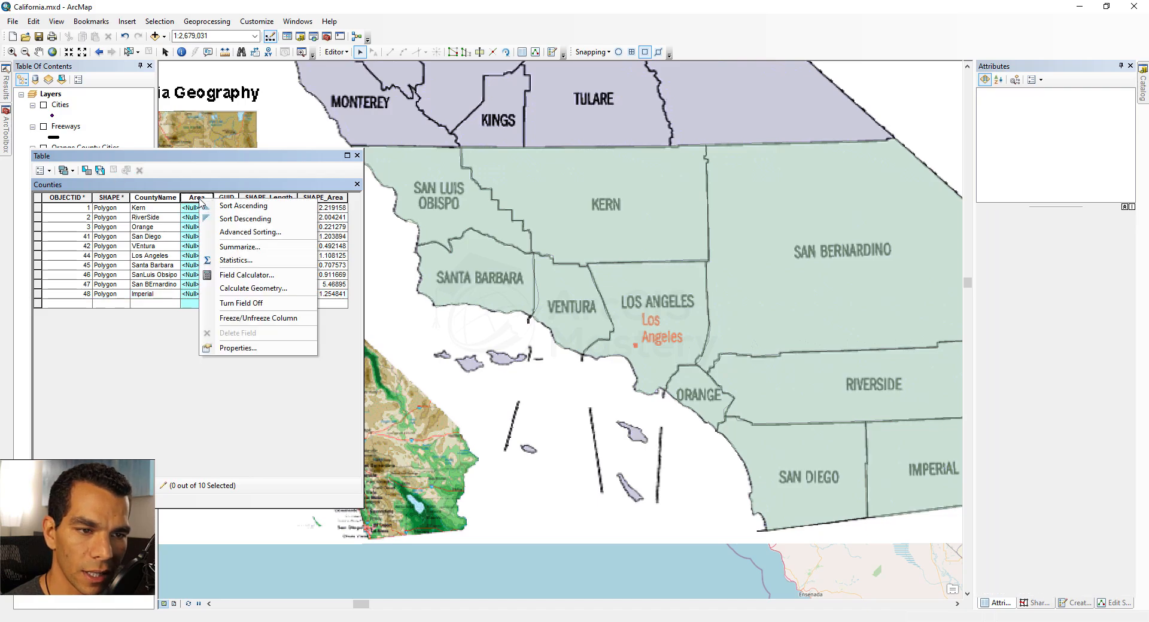
click(254, 290)
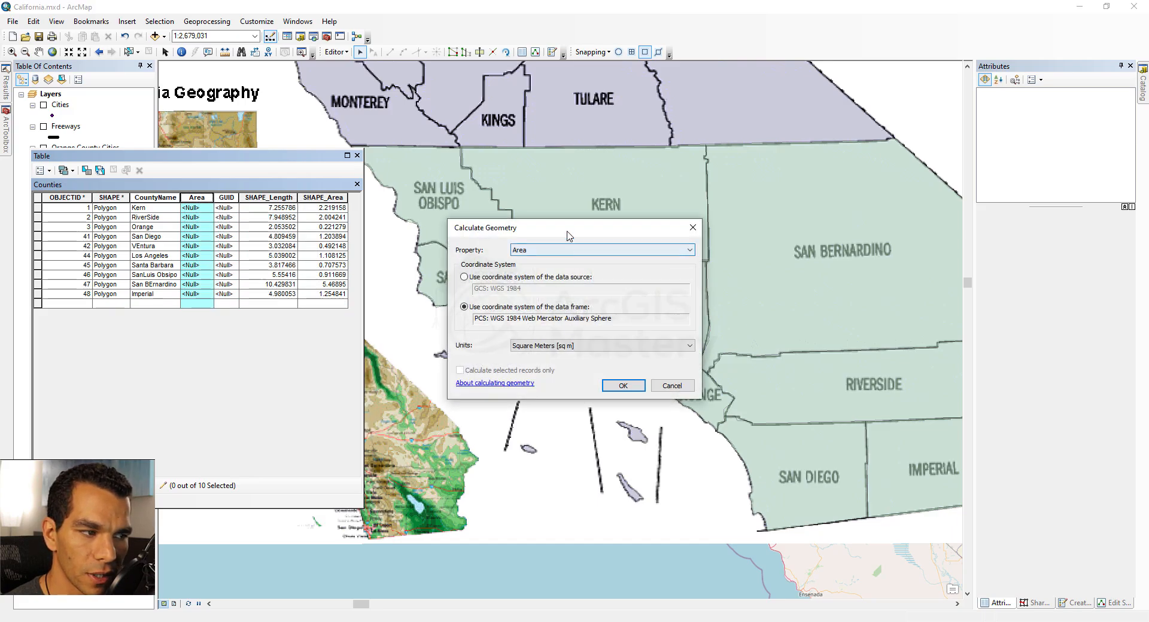
click(527, 342)
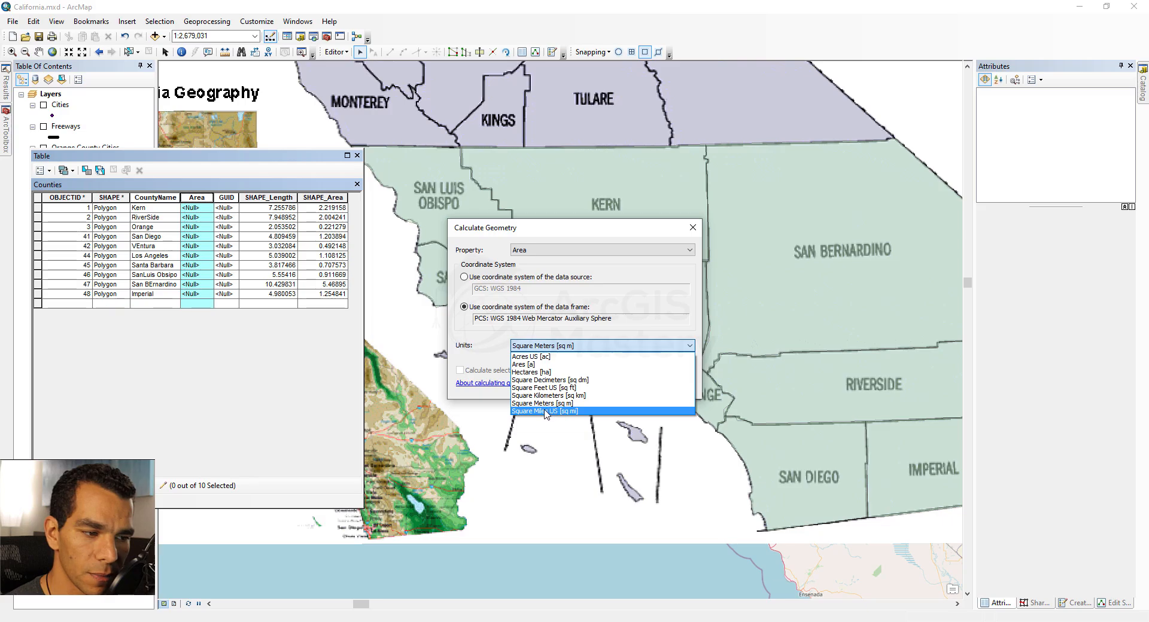
click(546, 412)
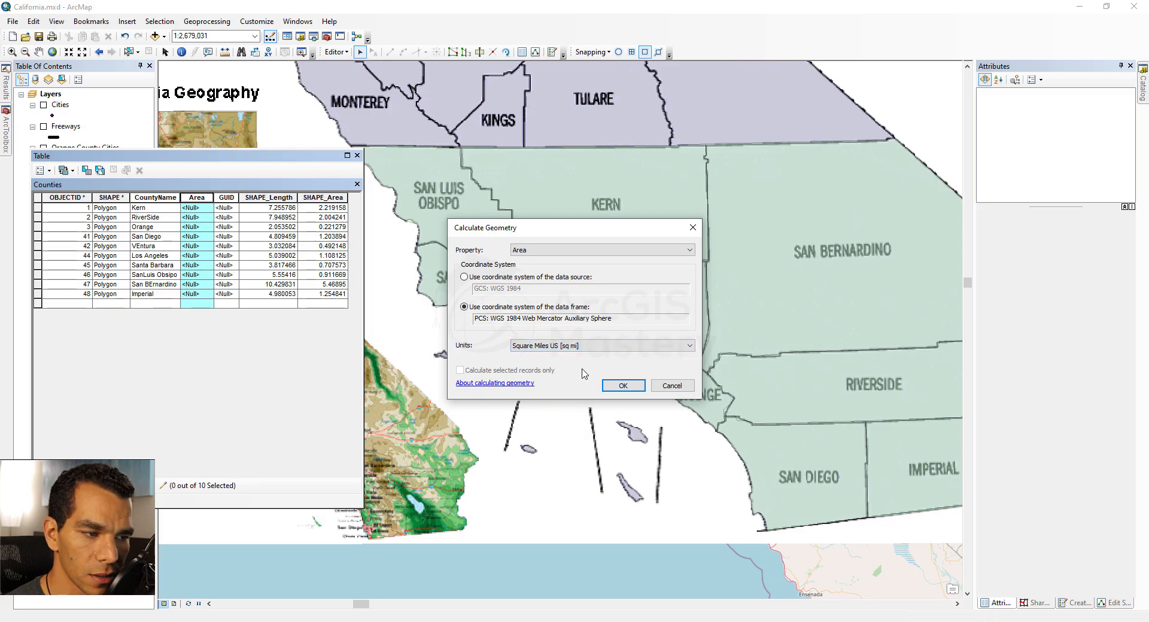
click(622, 386)
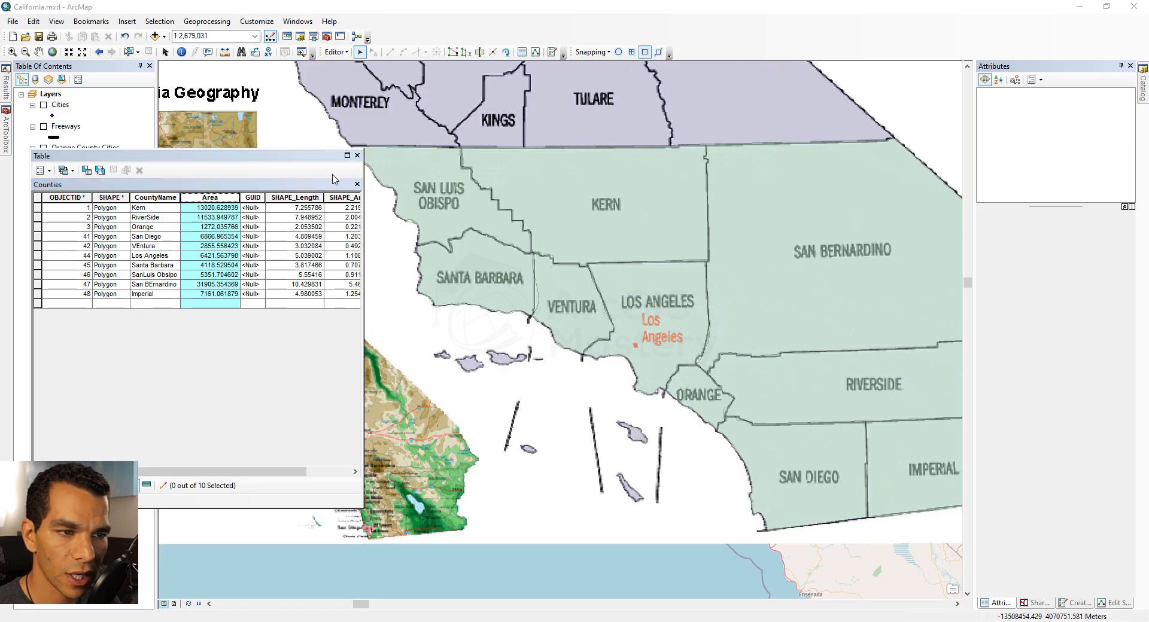
click(357, 156)
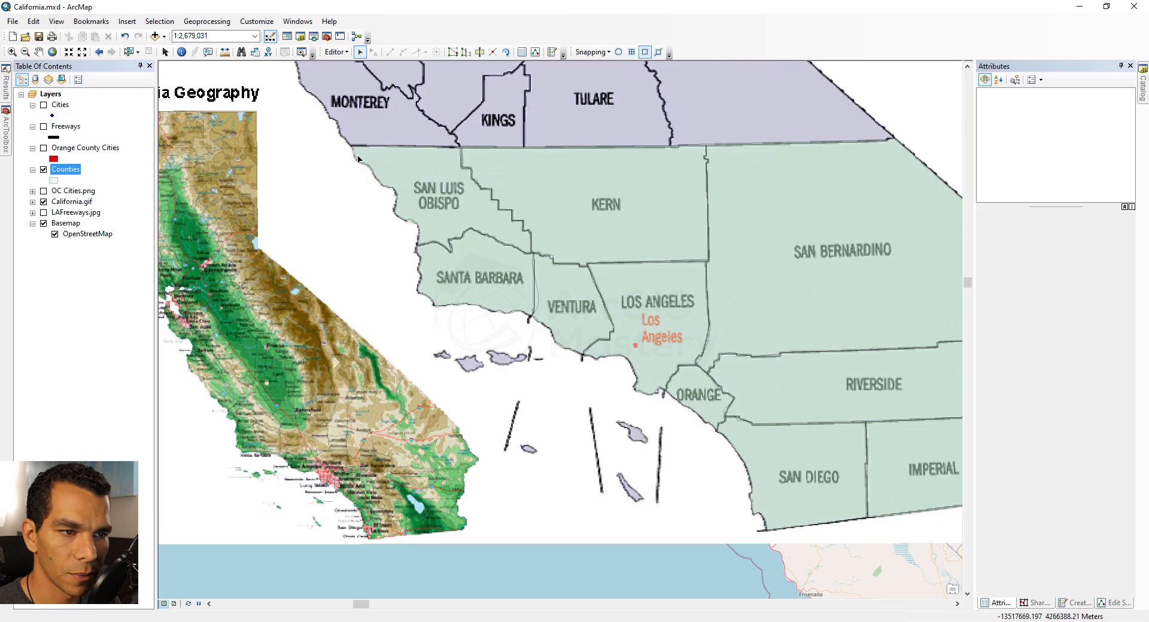
- Hide Counties and California.gif, display OC Cities.png and Orange County Cities, and go to the Orange County bookmark
click(43, 170)
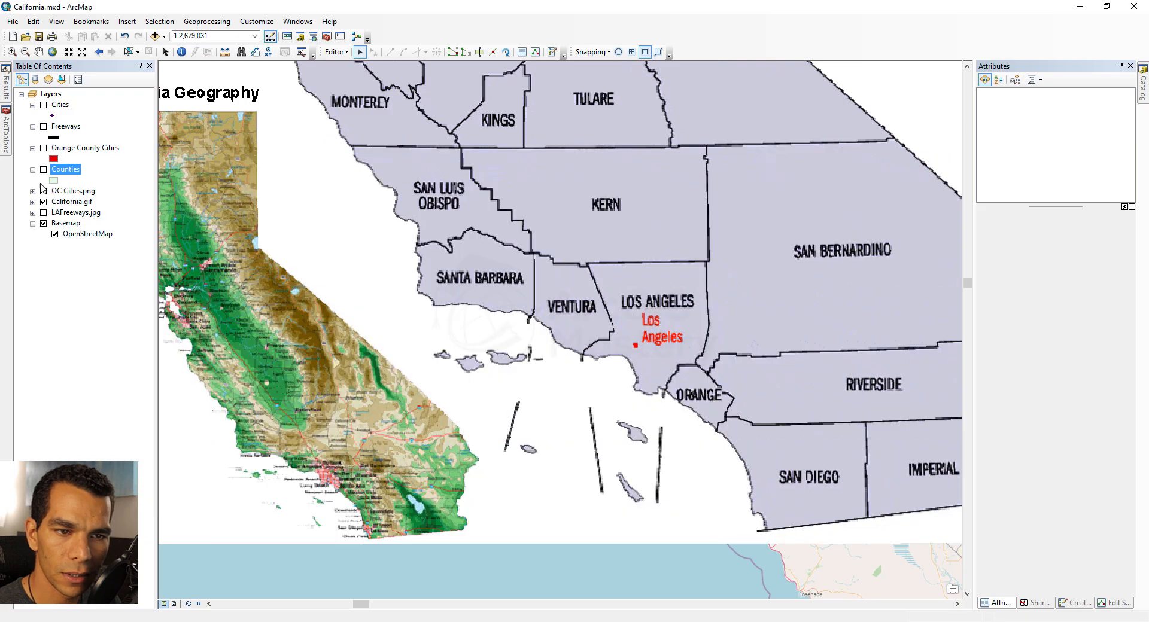
click(44, 202)
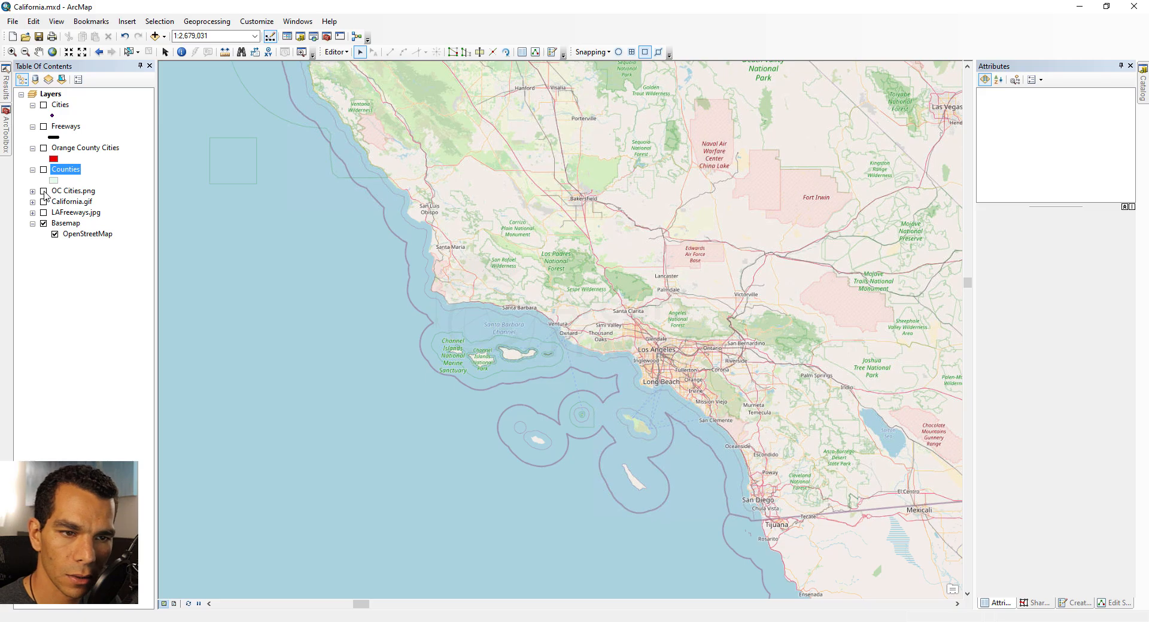
click(43, 191)
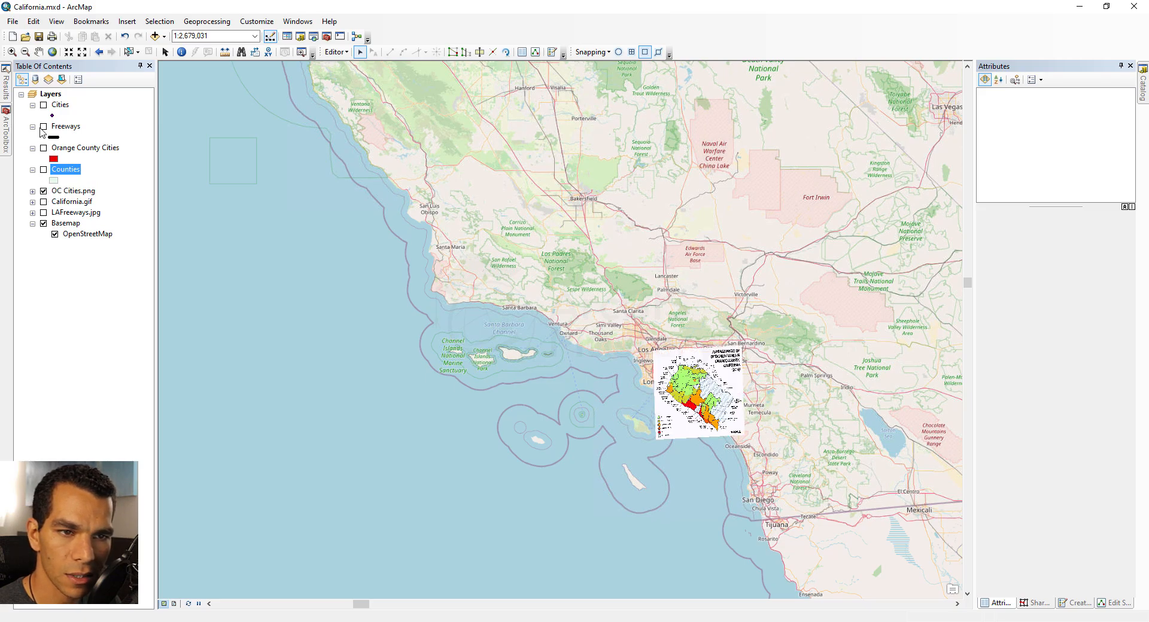
click(43, 106)
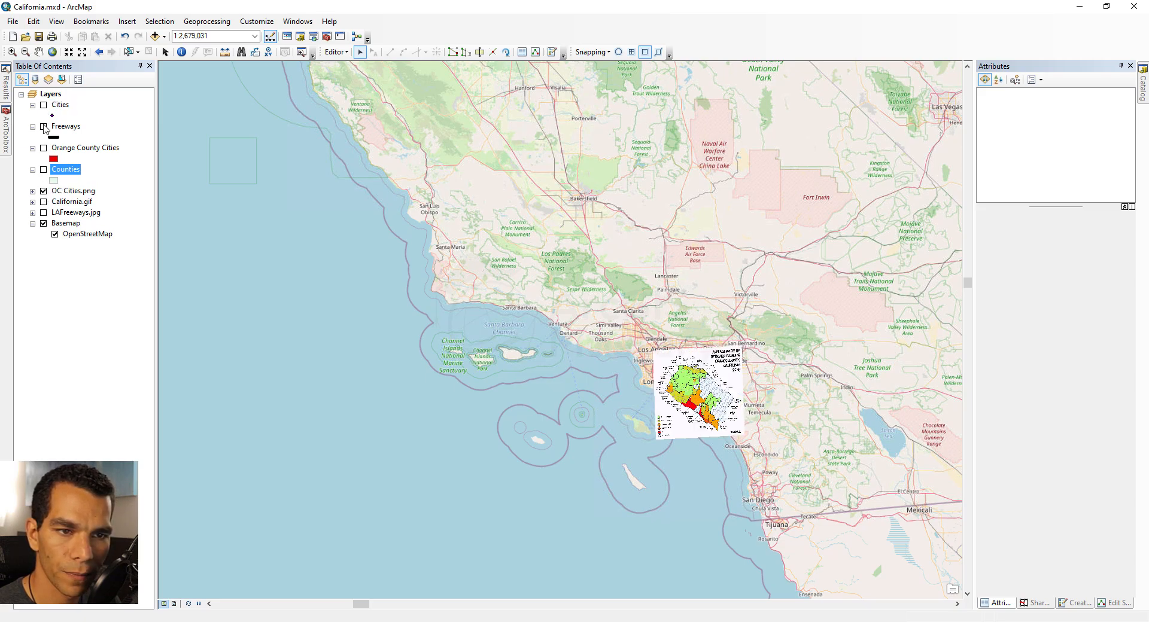
click(43, 149)
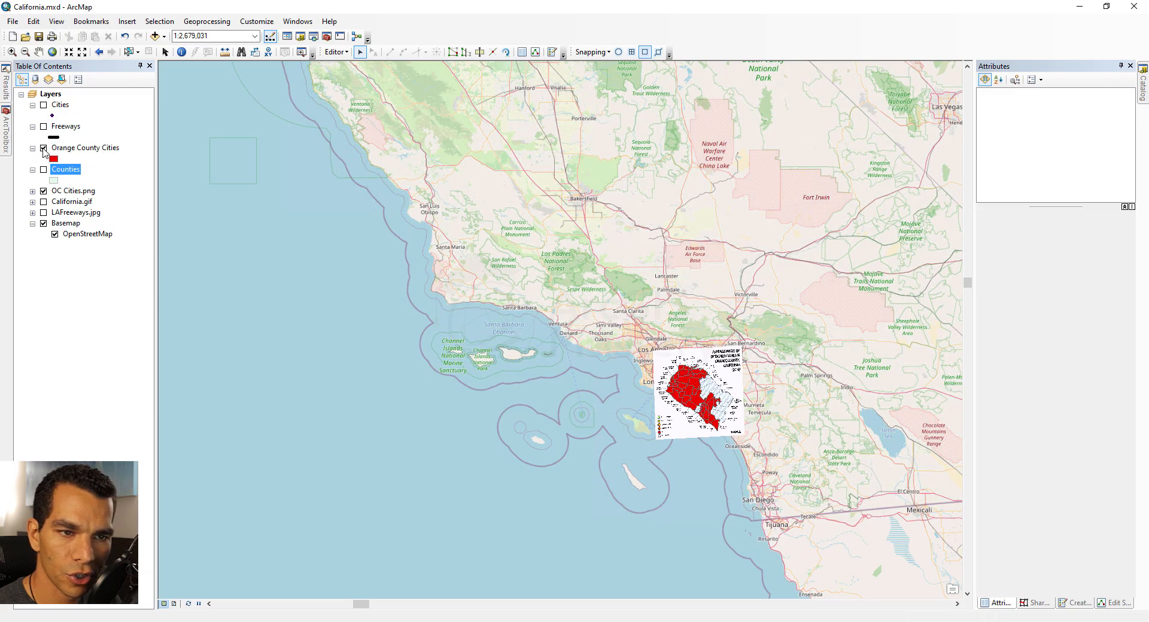
click(91, 20)
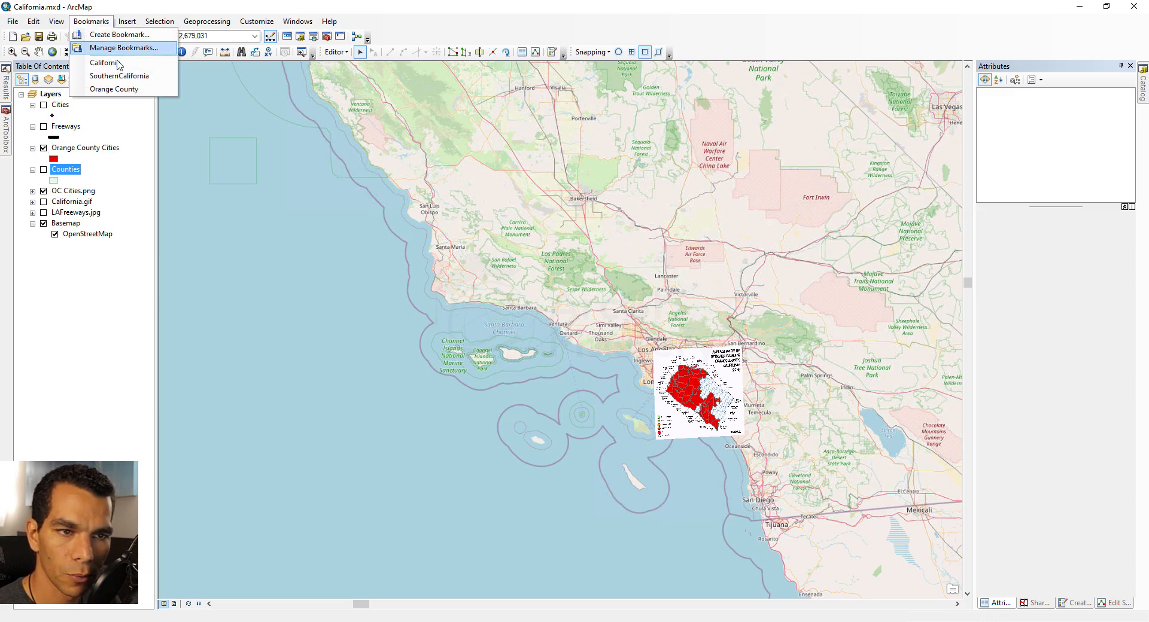
click(123, 88)
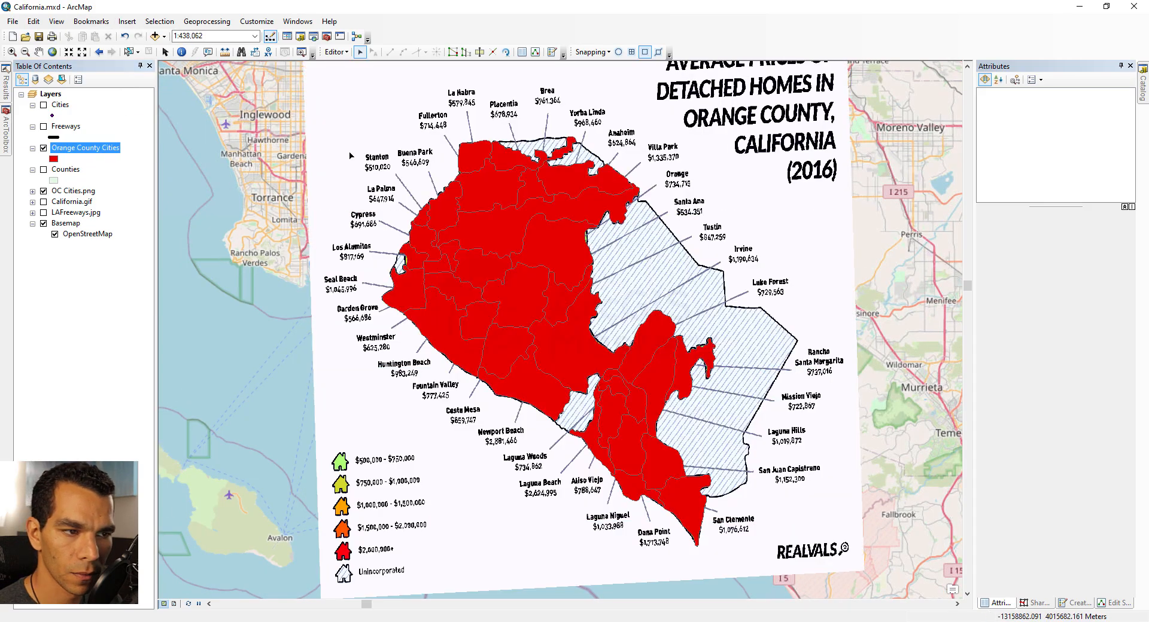
- Make the Orange County Cities layer semi-transparent so the OC Cities.png image shows through
right_click(92, 150)
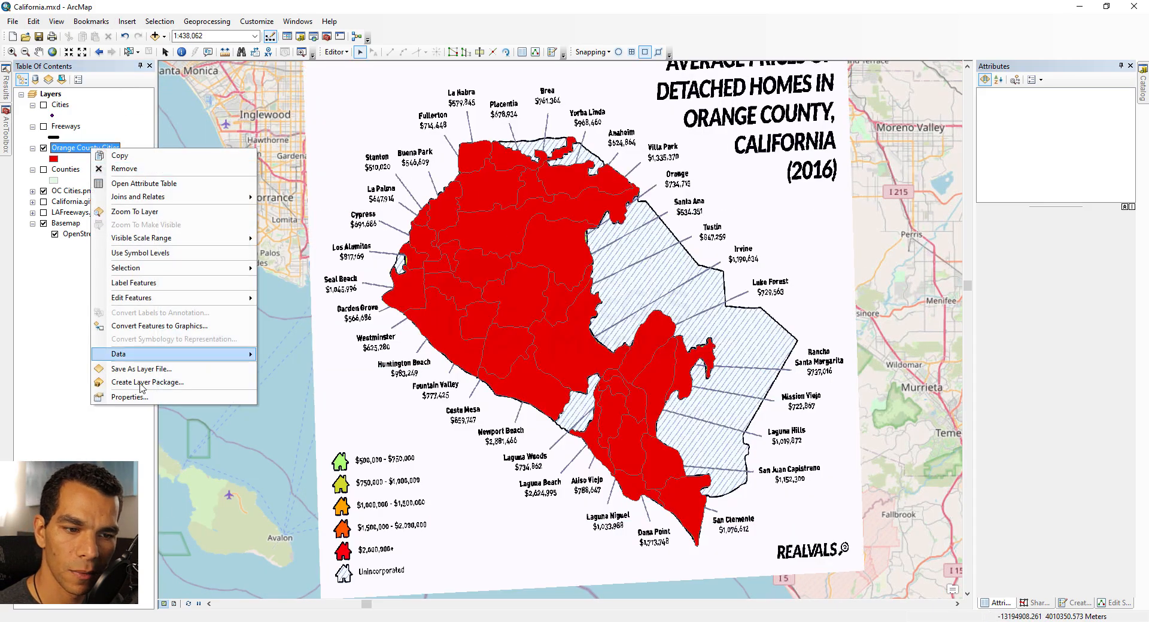
click(129, 397)
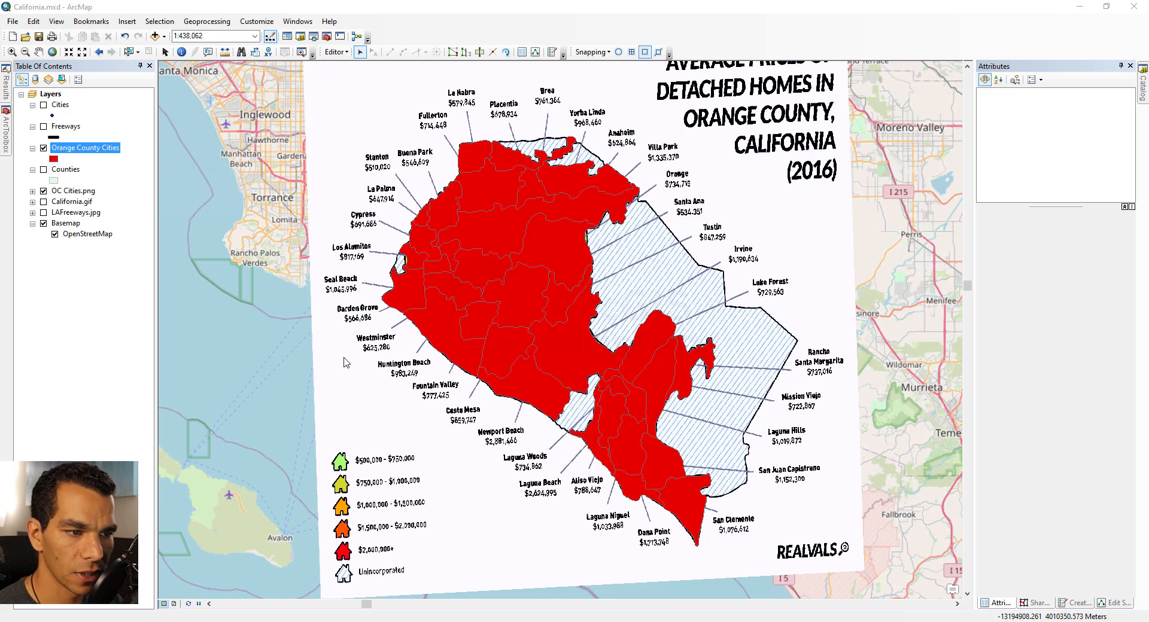
double_click(479, 219)
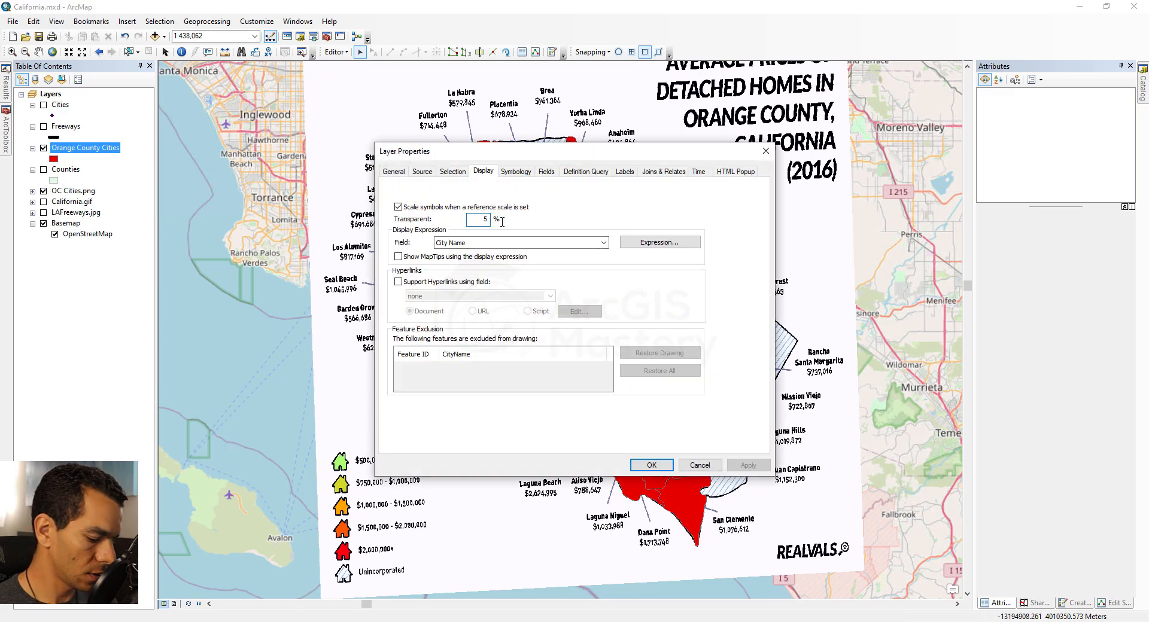
key(Return)
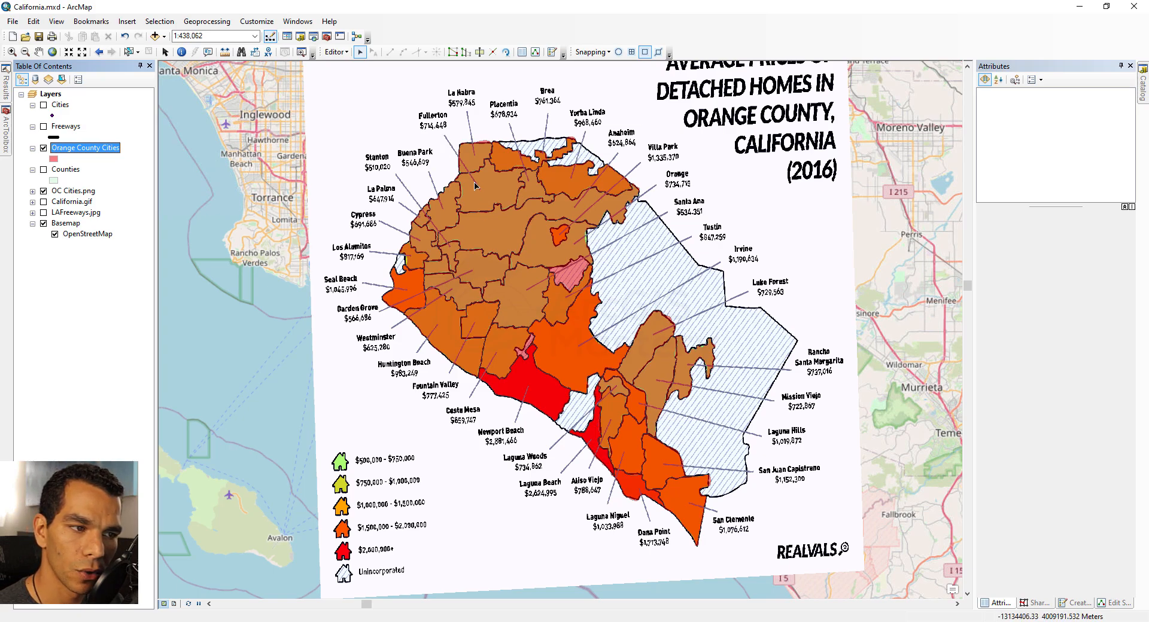
- Select the Fullerton polygon in Orange County Cities and end the edit session, saving the edits
click(484, 201)
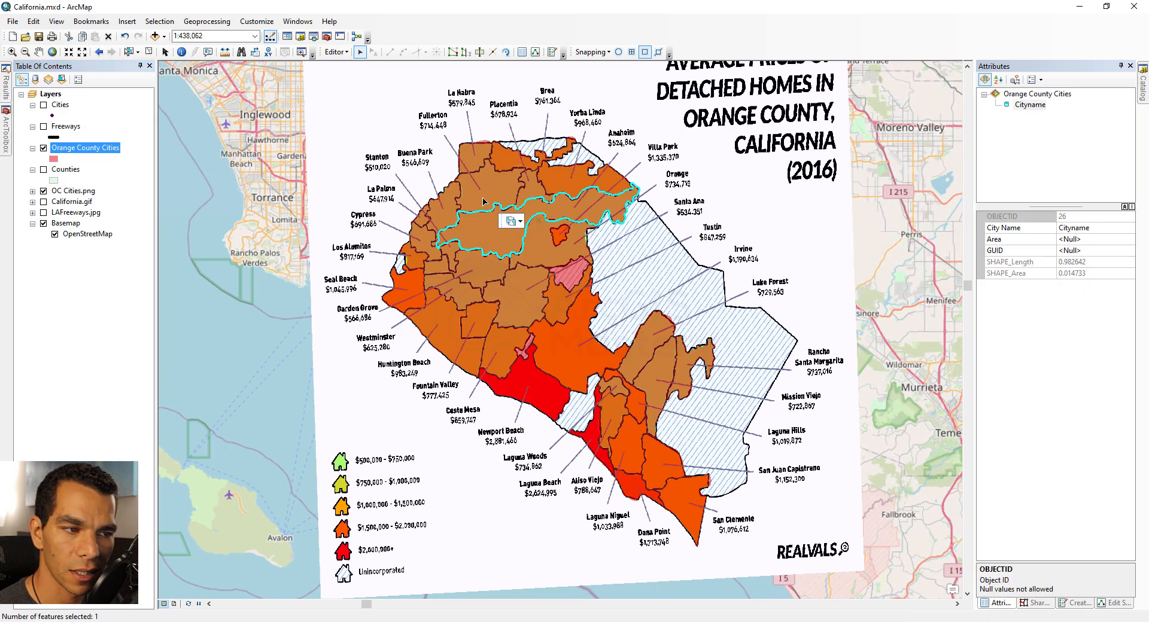
click(481, 204)
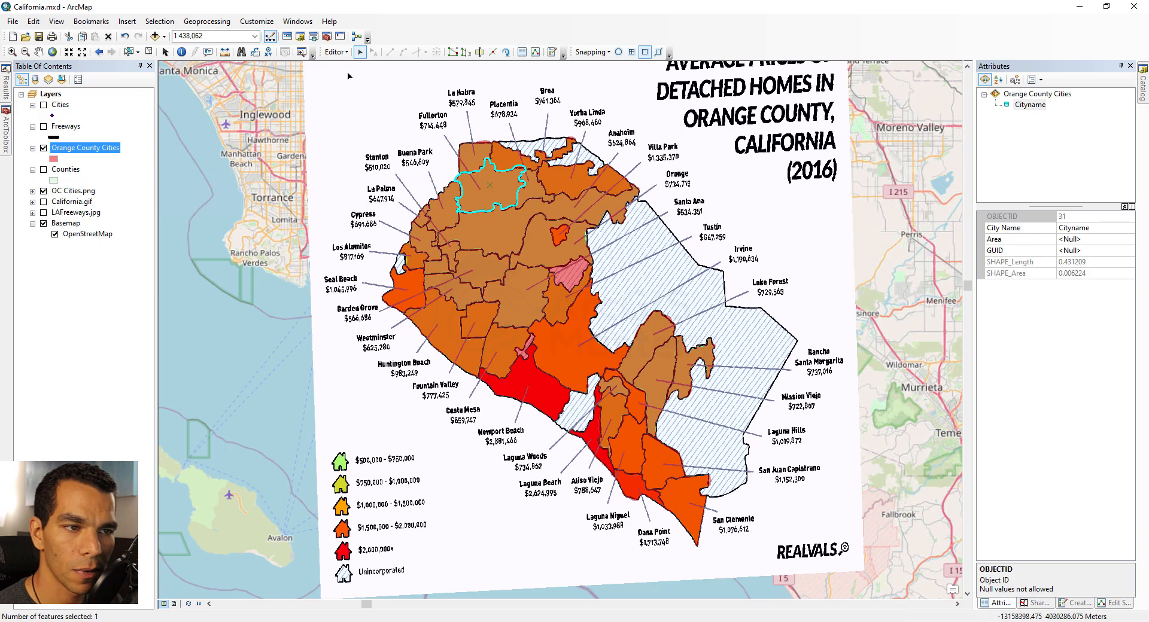
click(335, 52)
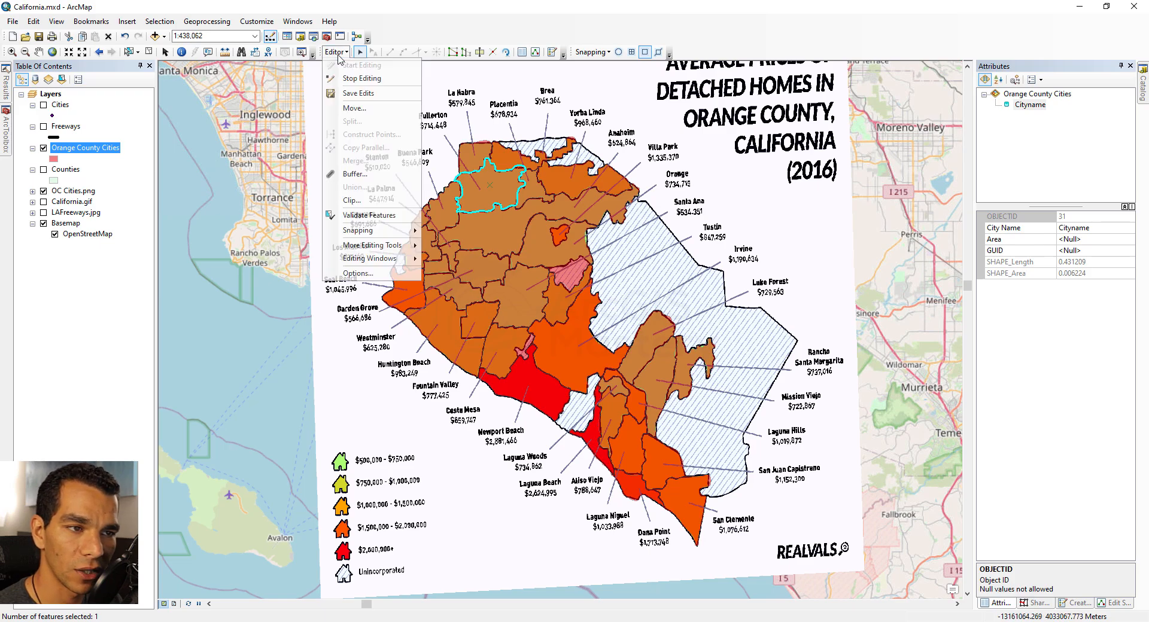
click(354, 79)
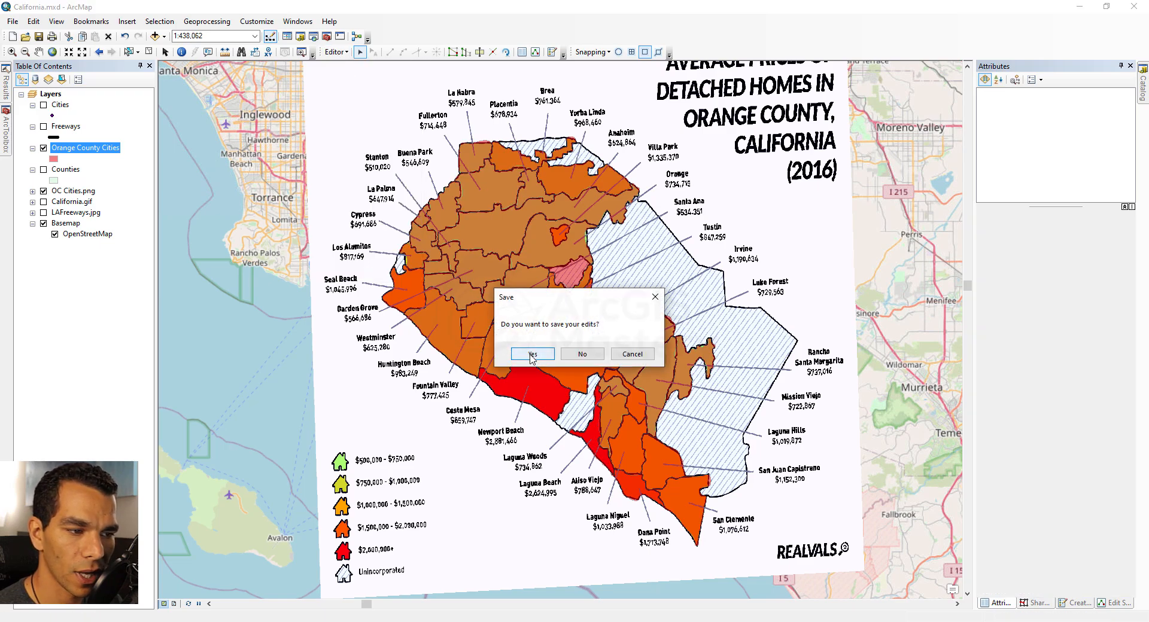
click(531, 355)
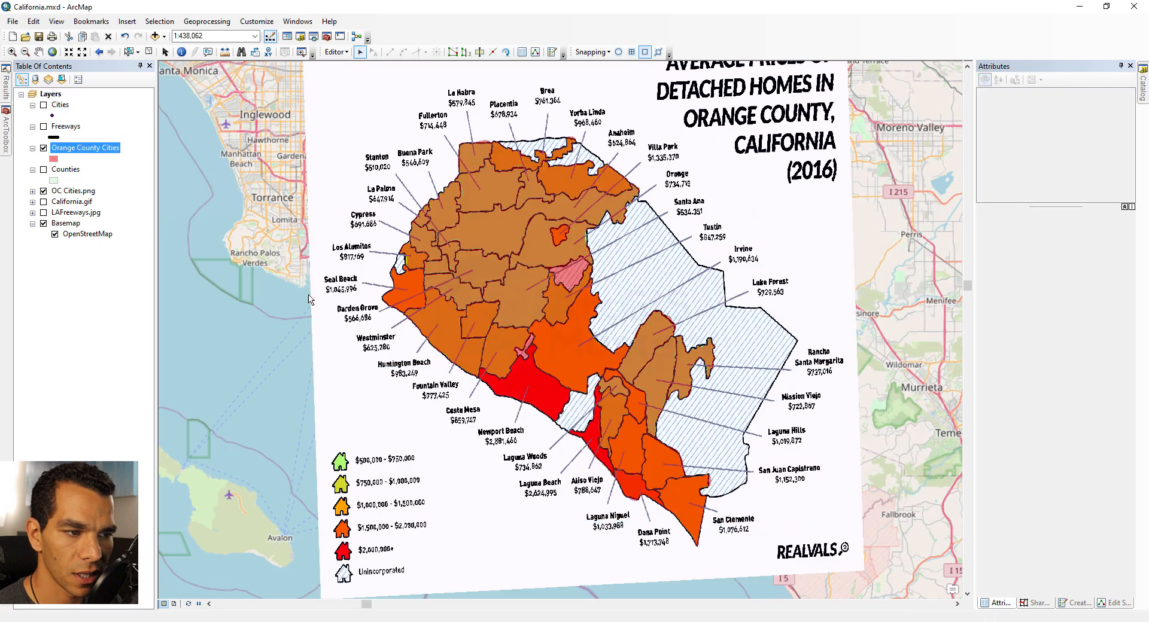
- Begin a new field named AvrgHousePrice in the attribute table of the Orange County Cities layer
right_click(98, 149)
click(123, 187)
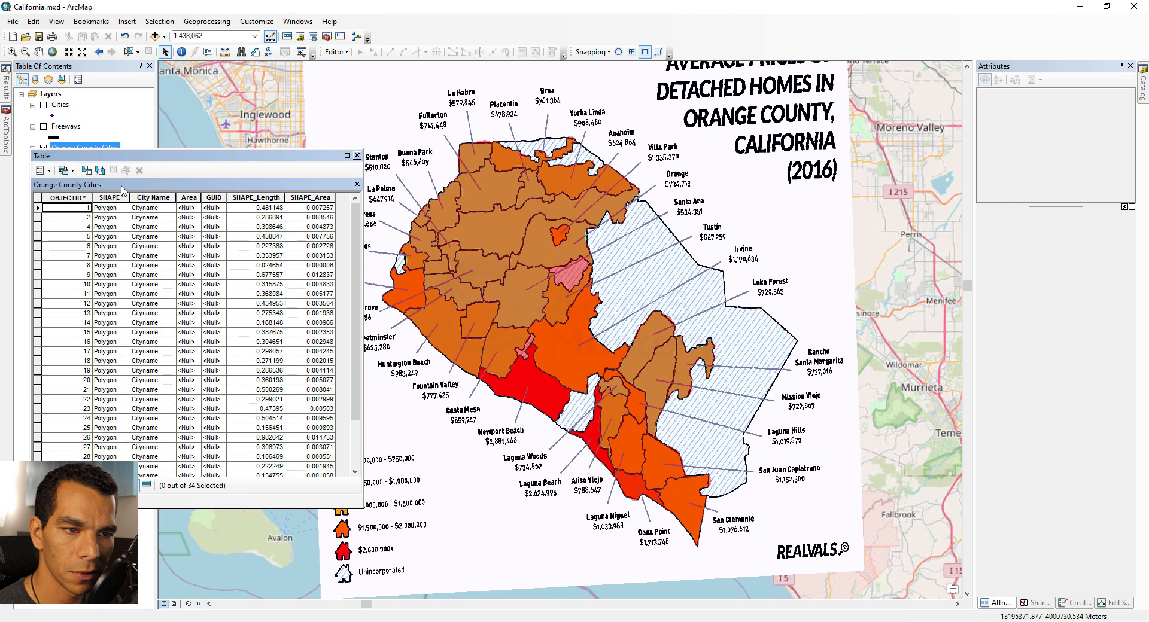
click(40, 170)
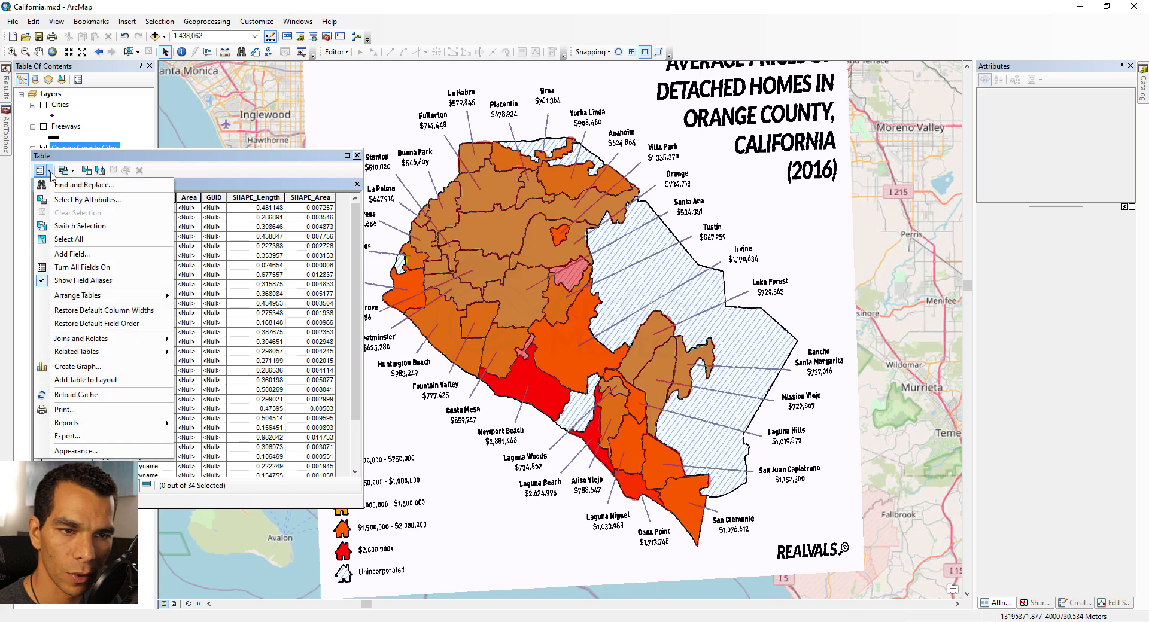
click(78, 260)
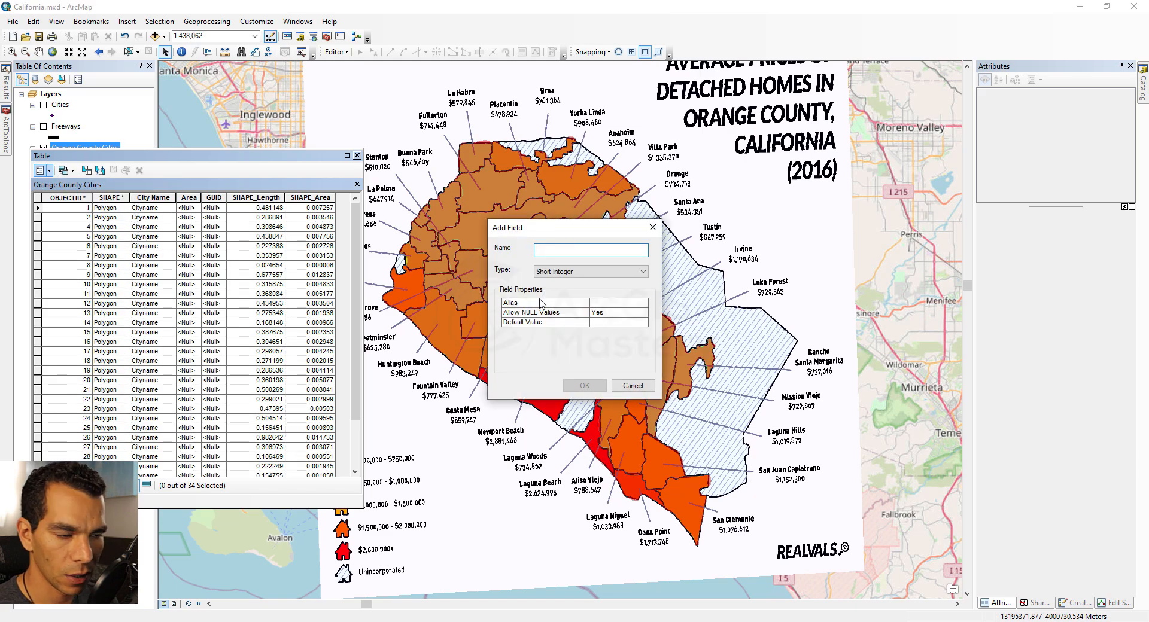
text(AvrgHousePrice)
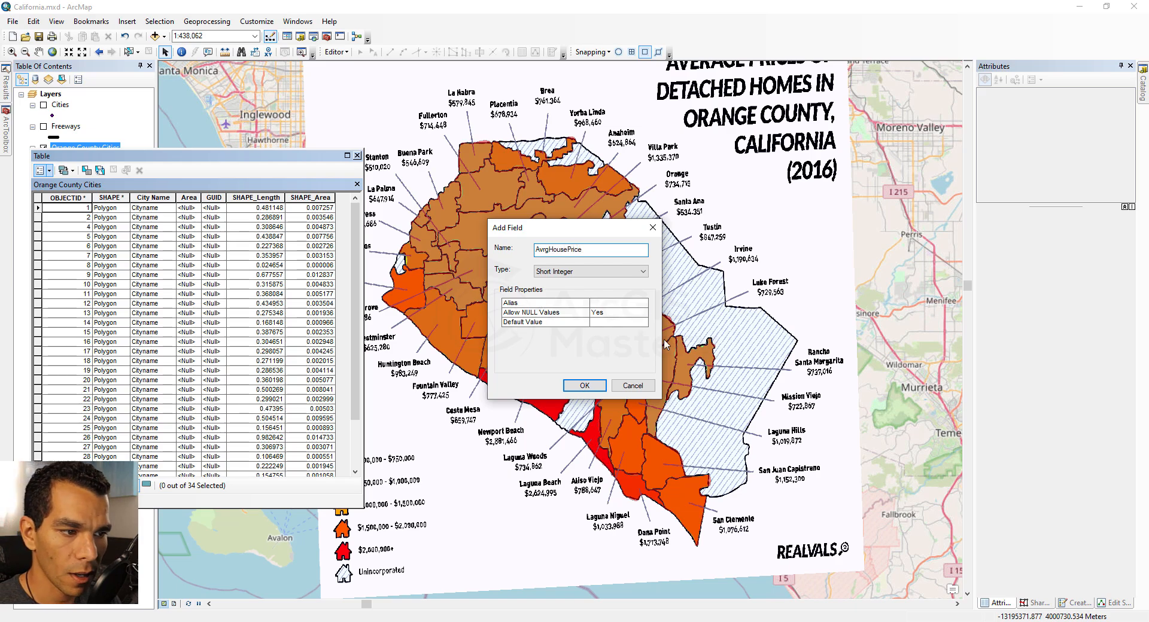
- Try to give the new field the alias Average House Price
click(613, 304)
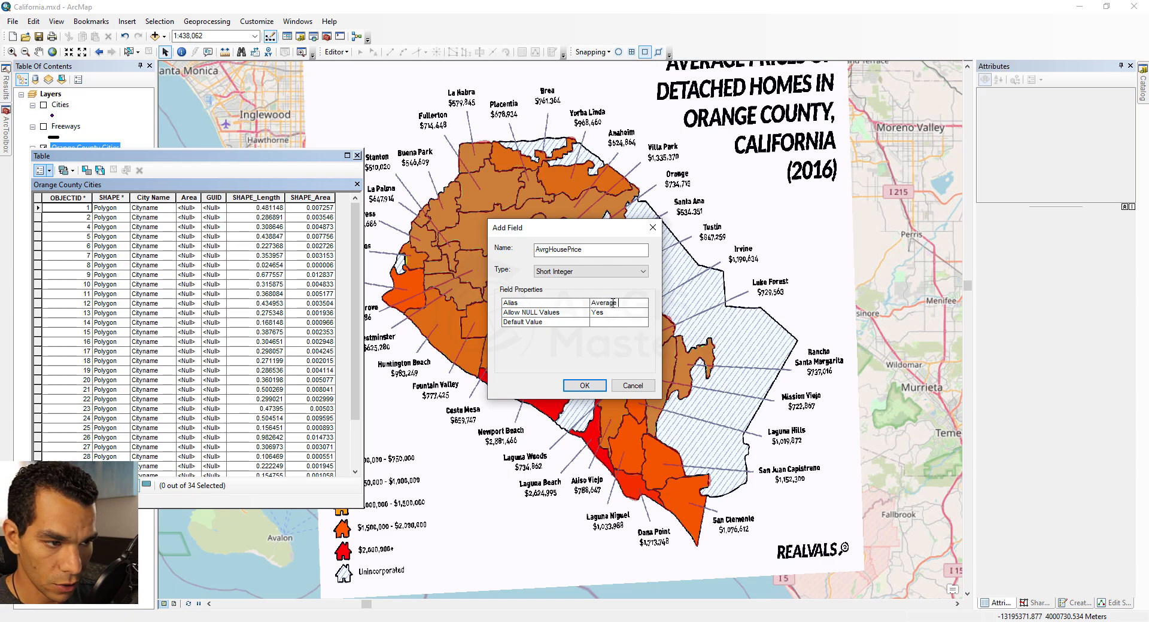
text(Average House Pri)
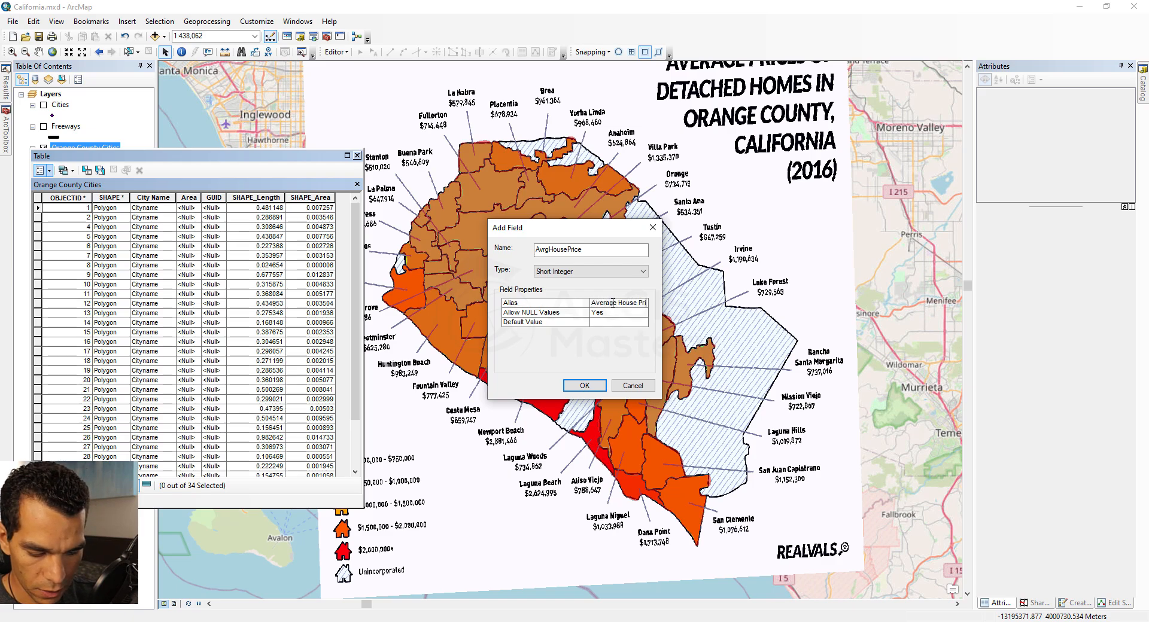
text(ce)
- Set the new field's type to Long Integer, create the field and close the attribute table
click(593, 273)
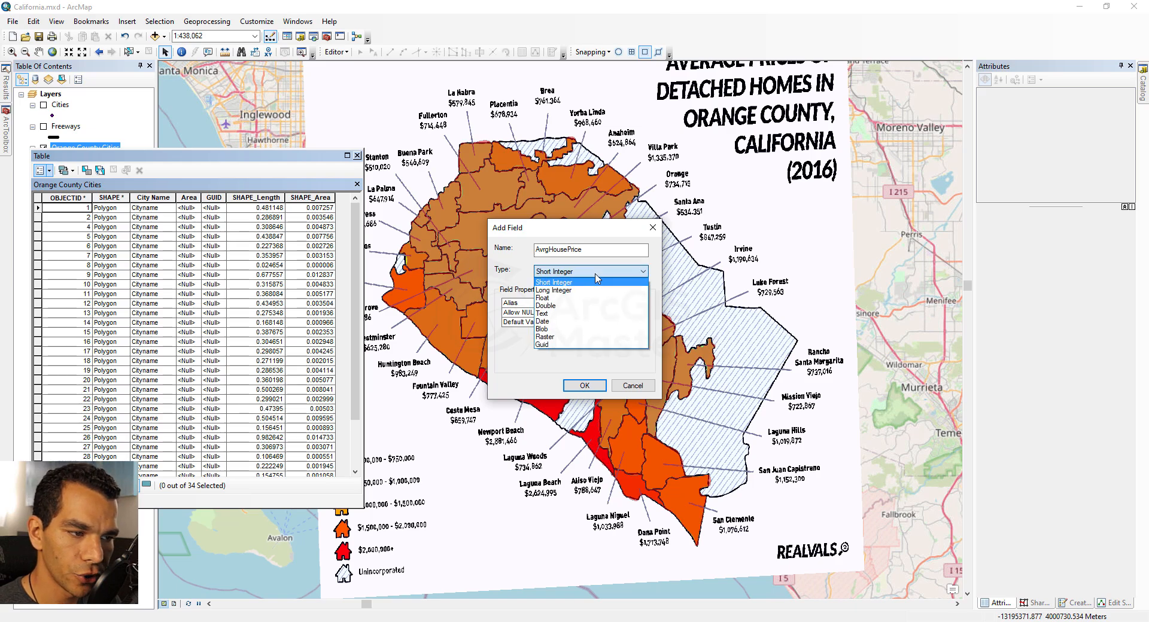
click(589, 291)
click(585, 386)
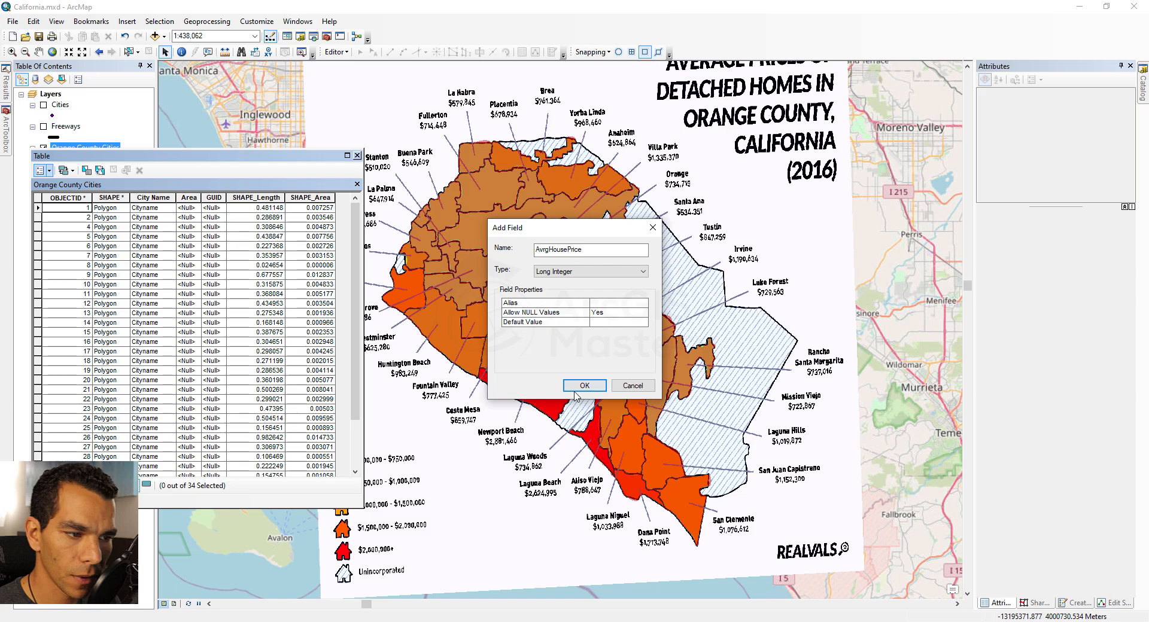
click(580, 388)
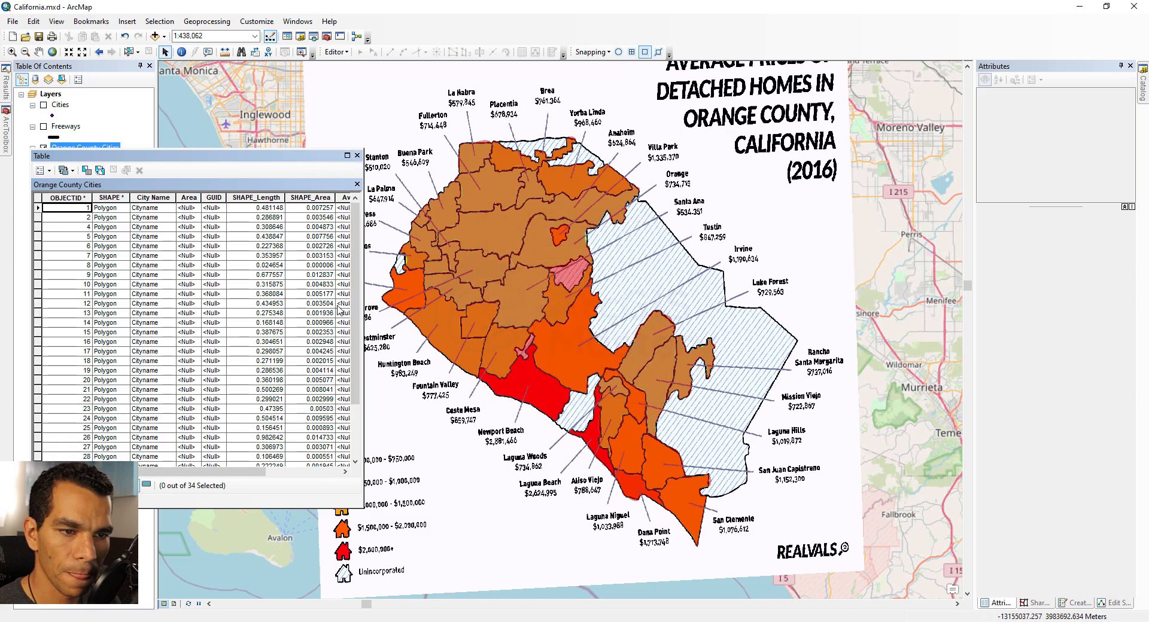
click(357, 156)
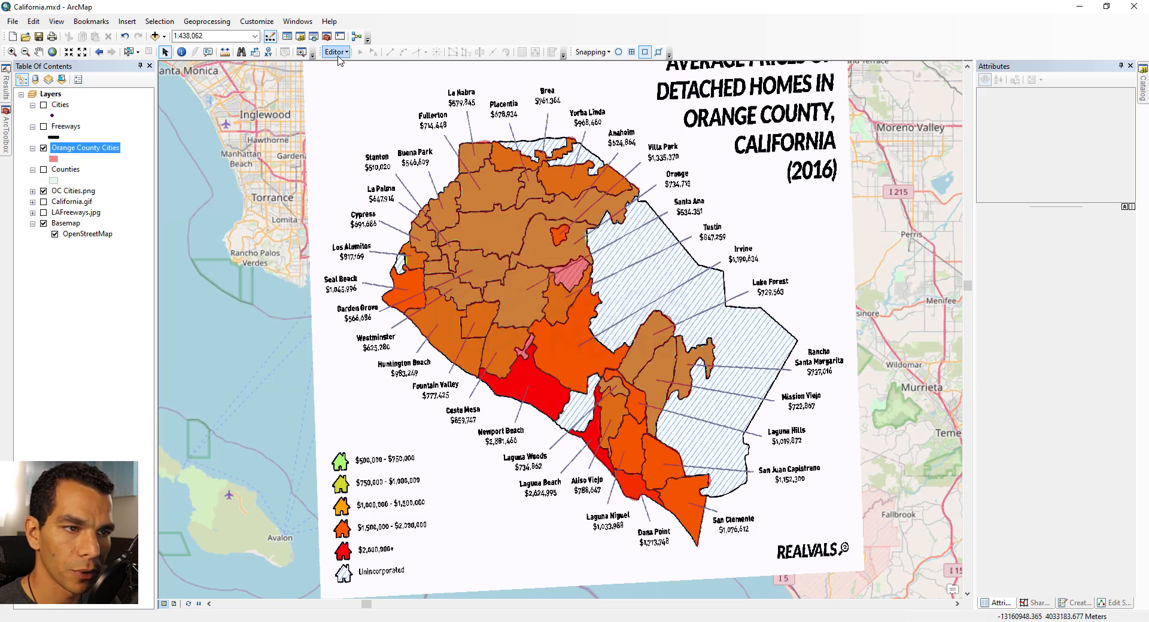
- Start a new edit session and zoom in on the northern cities of Orange County
click(335, 51)
click(350, 66)
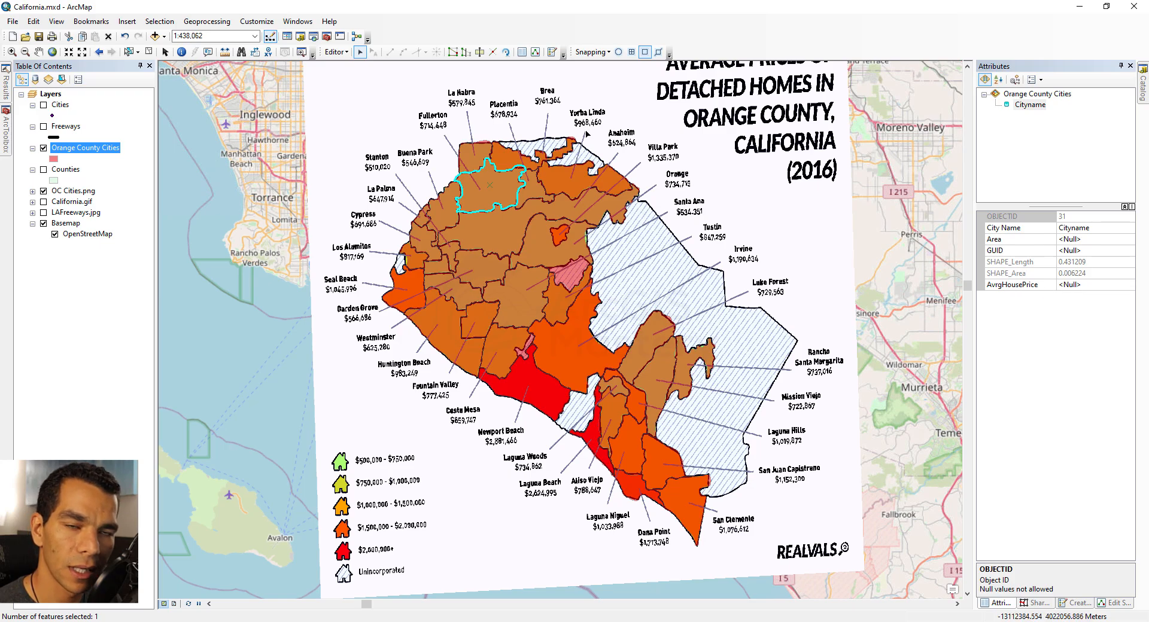
click(12, 52)
drag(372, 75, 710, 245)
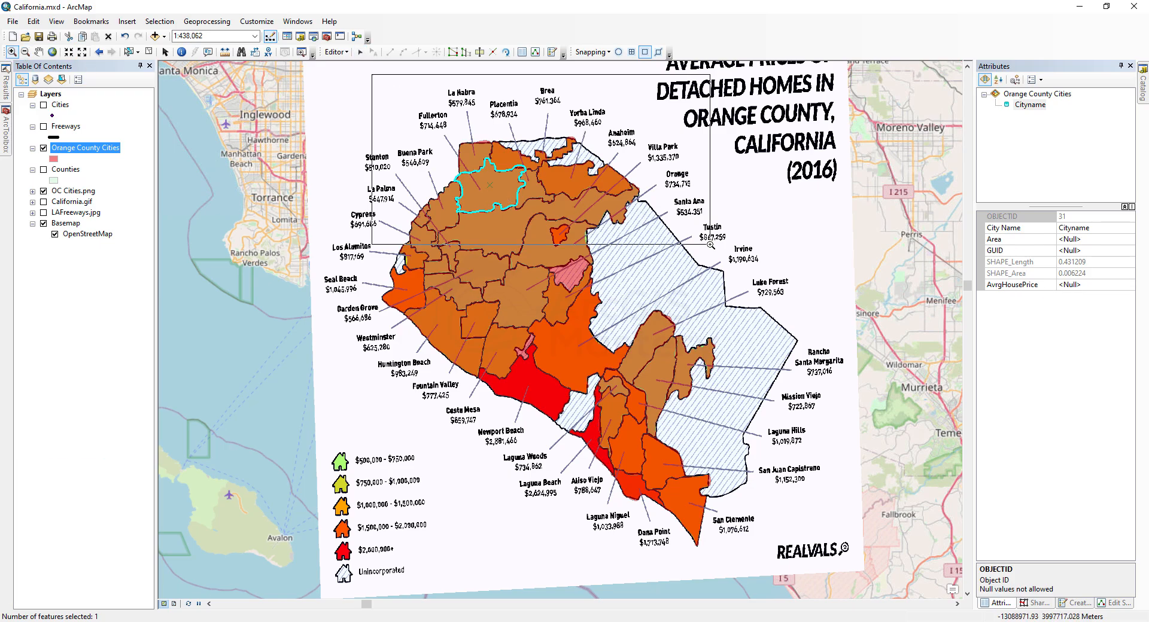
- Name the northern city polygons Brea, Anaheim, Orange and Santa Ana, with average house prices 761364, 624864, 734715 and 534351
click(360, 52)
click(509, 312)
click(1071, 273)
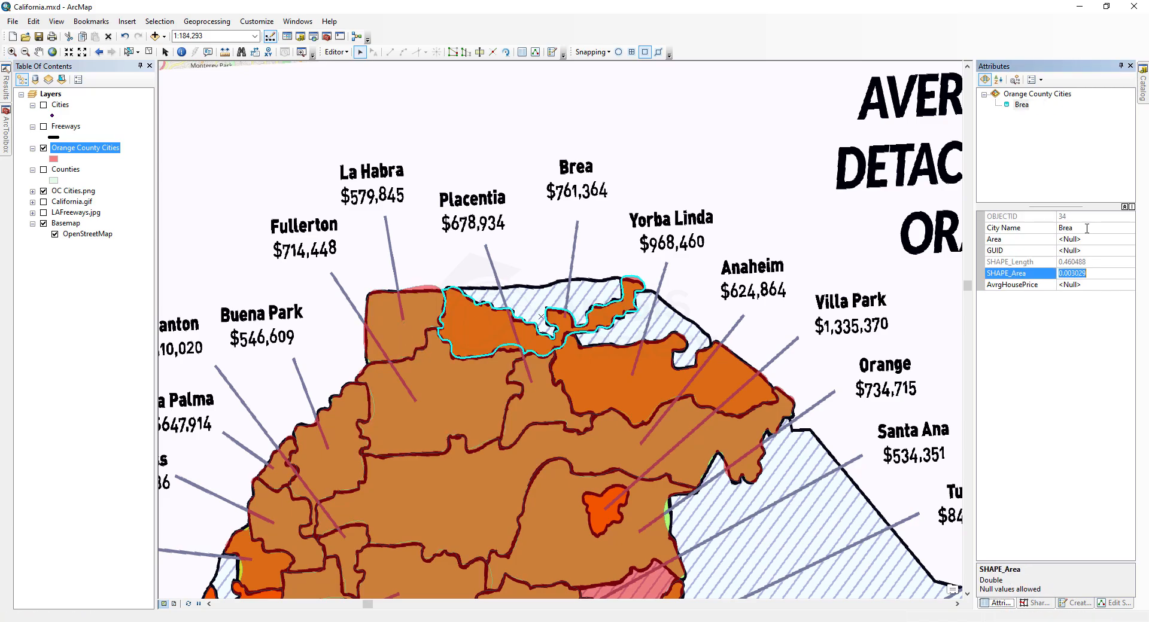
click(1087, 228)
text(Anah)
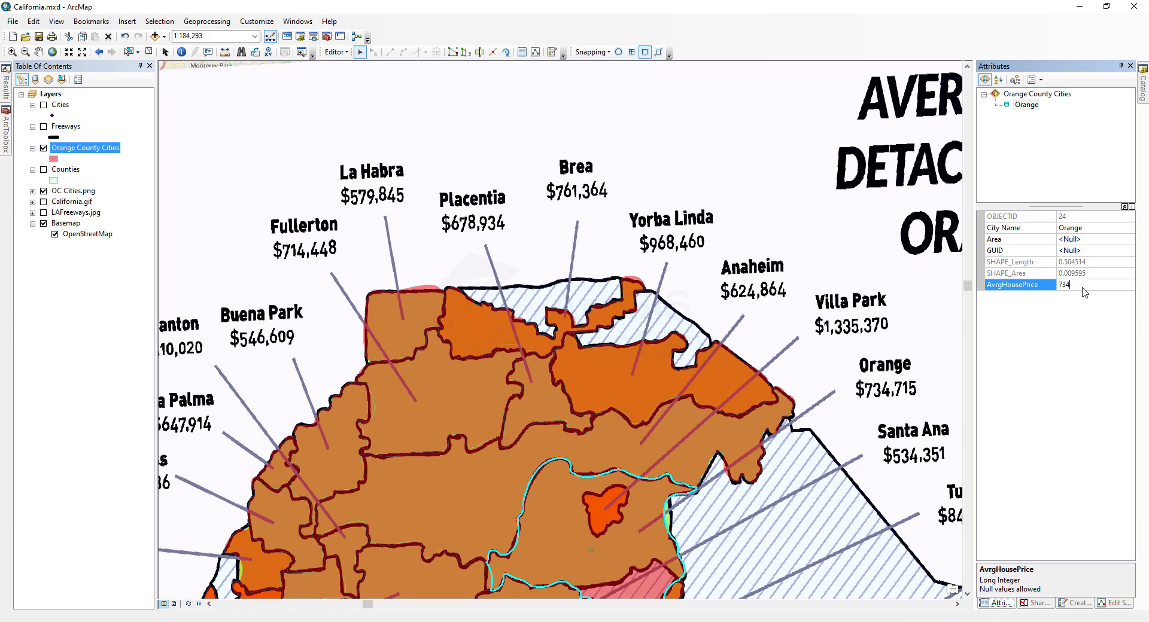
key(Return)
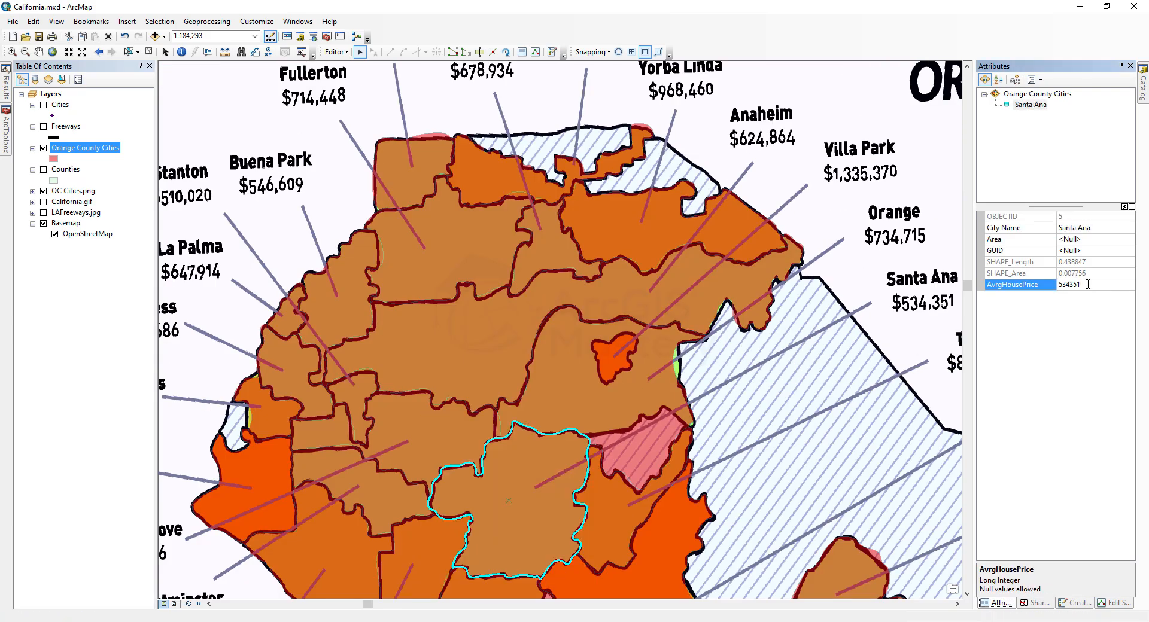
- Name the northwestern polygons Fullerton, La Palma and Los Alamitos and enter average house prices 714448, 647914 and 817169
click(1077, 228)
text(Fulle)
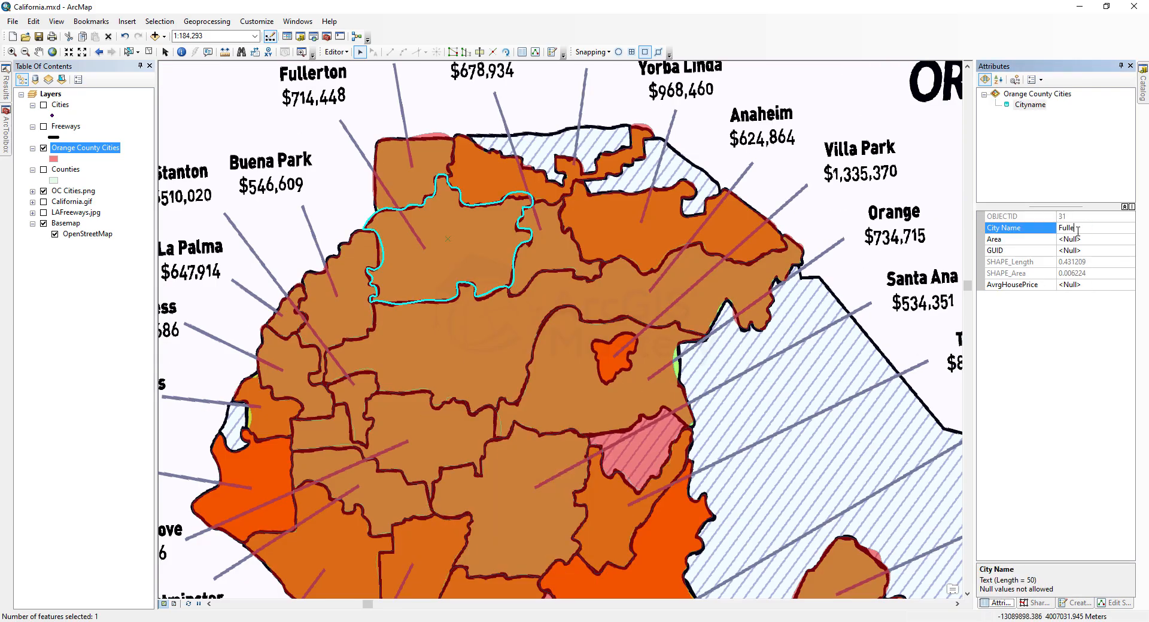
text(rton)
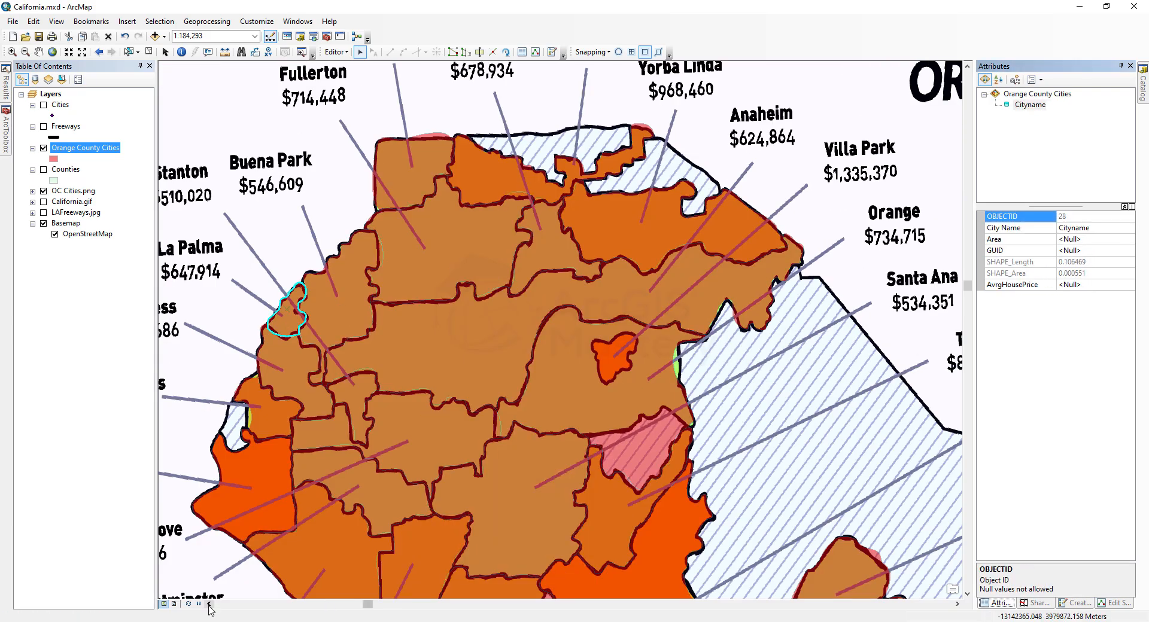
text(La Palma)
key(Return)
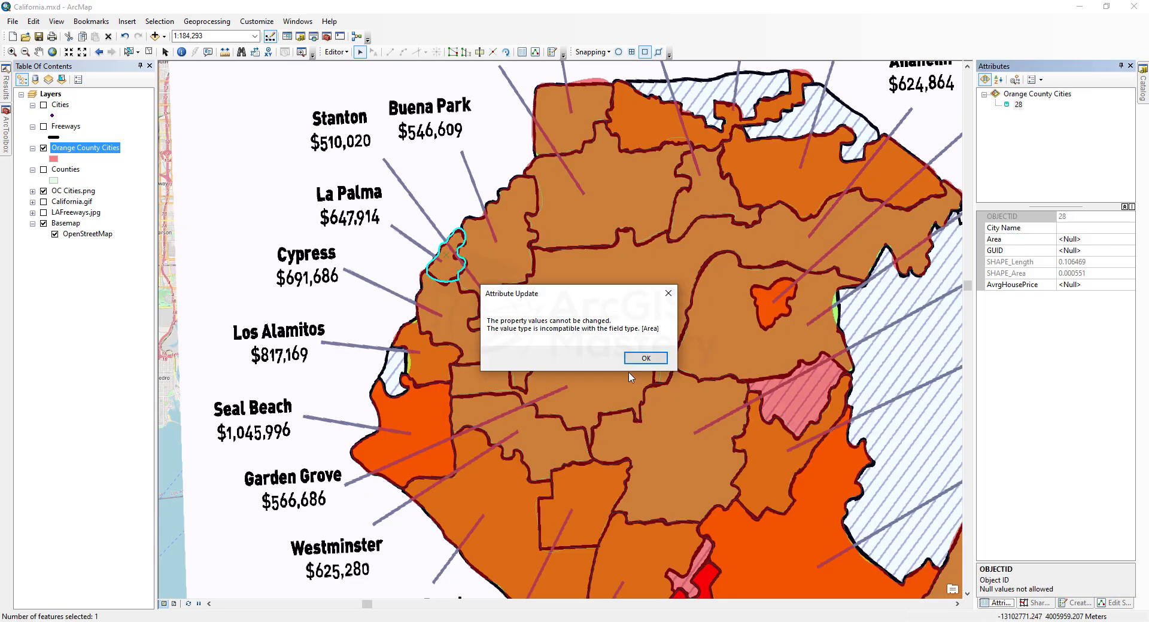
click(1099, 284)
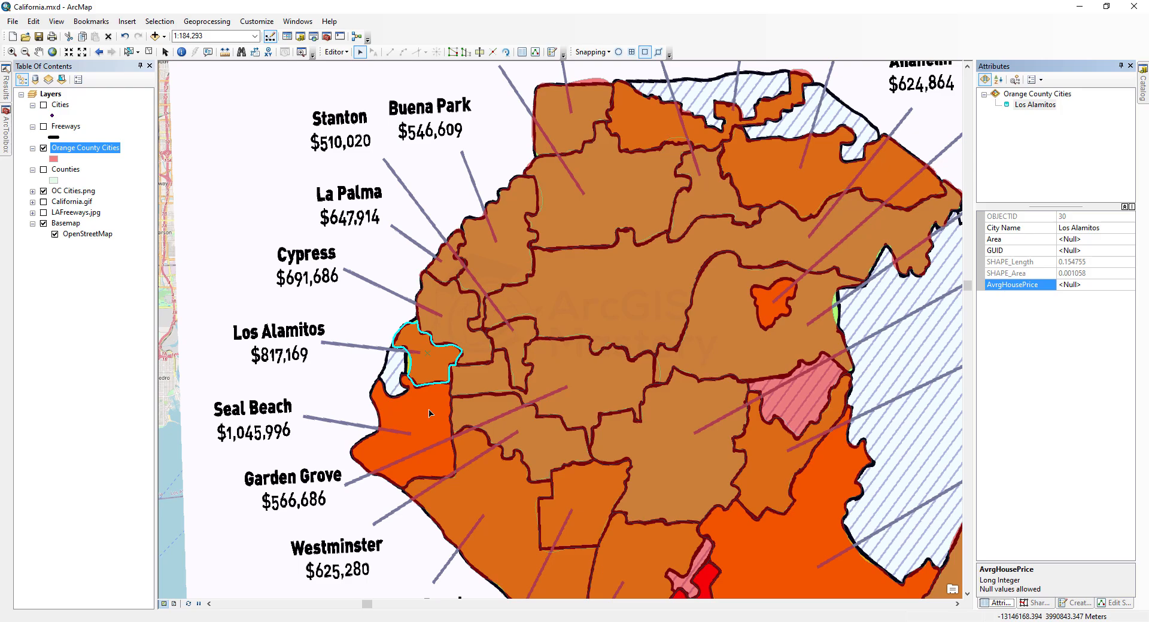
- Name the next two western polygons Seal Beach and Gardeb Grove, with average house prices 1045996 and 566686
click(428, 413)
click(1089, 228)
text(Seal Beach)
click(1100, 284)
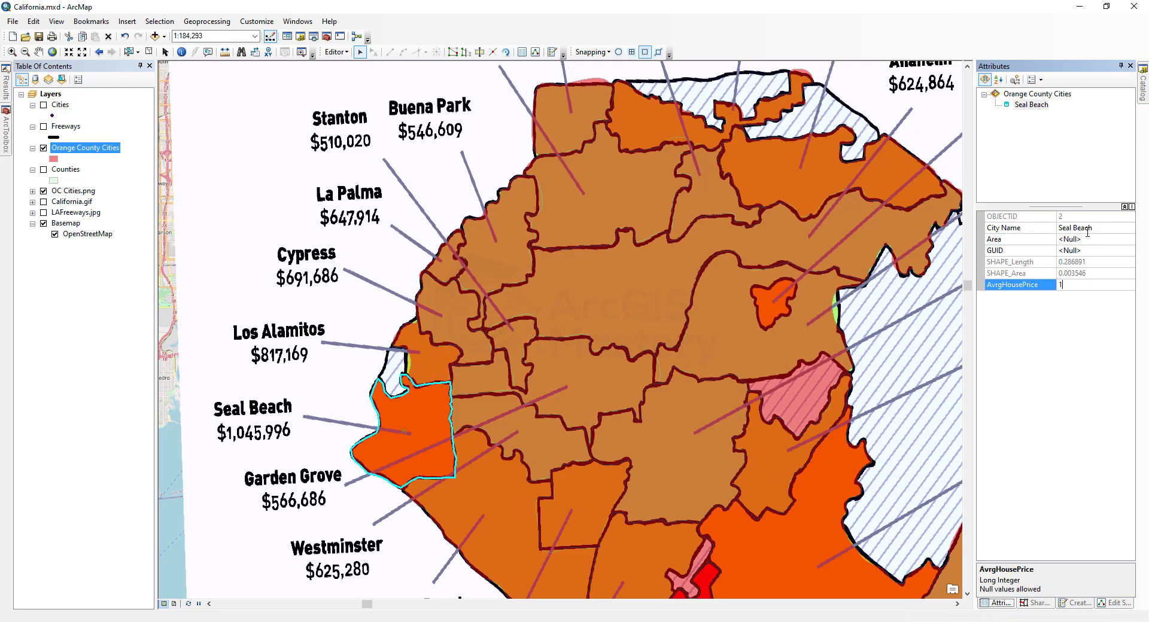
click(563, 383)
click(1089, 228)
text(Gardeb Grove)
click(1107, 284)
- Name the polygon south of Garden Grove Westminster and set its average house price to 625280
click(535, 449)
click(1089, 228)
text(Westminster)
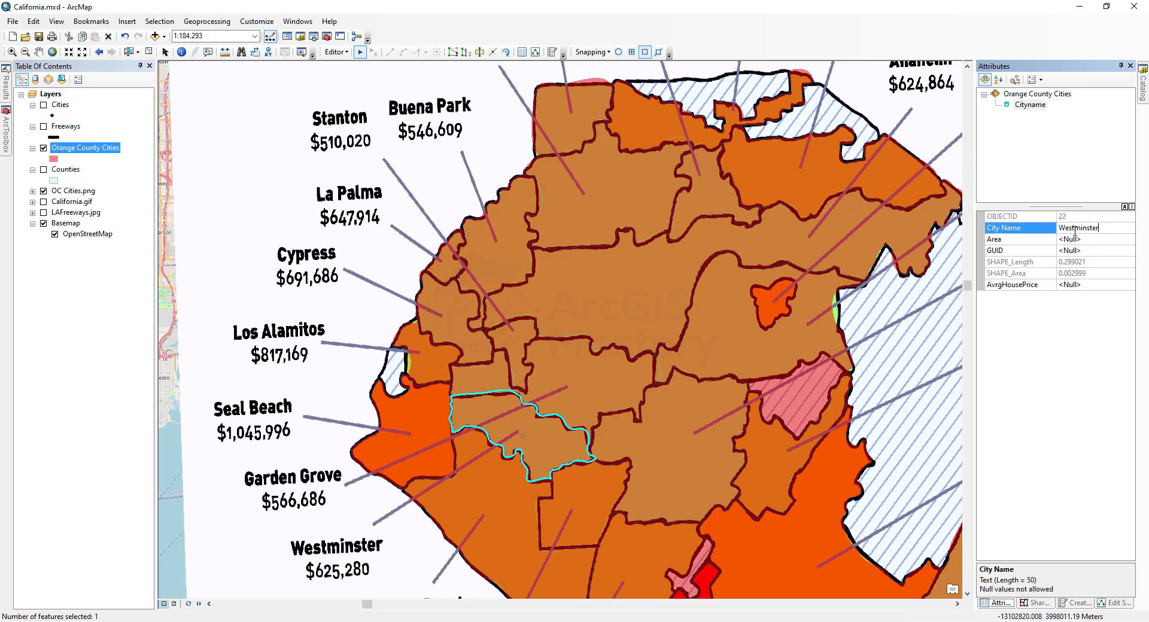
click(1101, 285)
click(669, 449)
drag(669, 449, 565, 394)
key(ctrl+z)
- Name the polygon east of Santa Ana Tustin and set its average house price to 847259
drag(958, 457, 690, 390)
click(499, 402)
click(1099, 228)
text(Tustin)
key(Tab)
key(Tab)
key(Tab)
key(Tab)
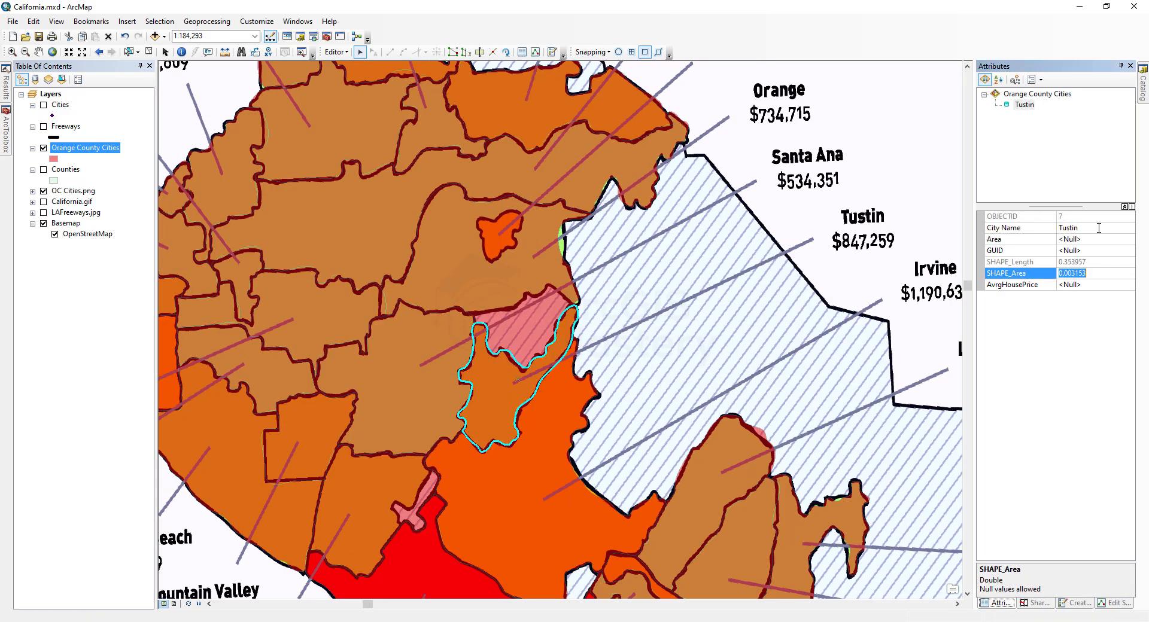
- Name the Irvine and Lake Forest polygons and enter their average house prices, 1190634 and 729563
click(956, 605)
click(407, 464)
click(1087, 227)
text(Irvine)
click(557, 473)
text(Lake Forest $729,563)
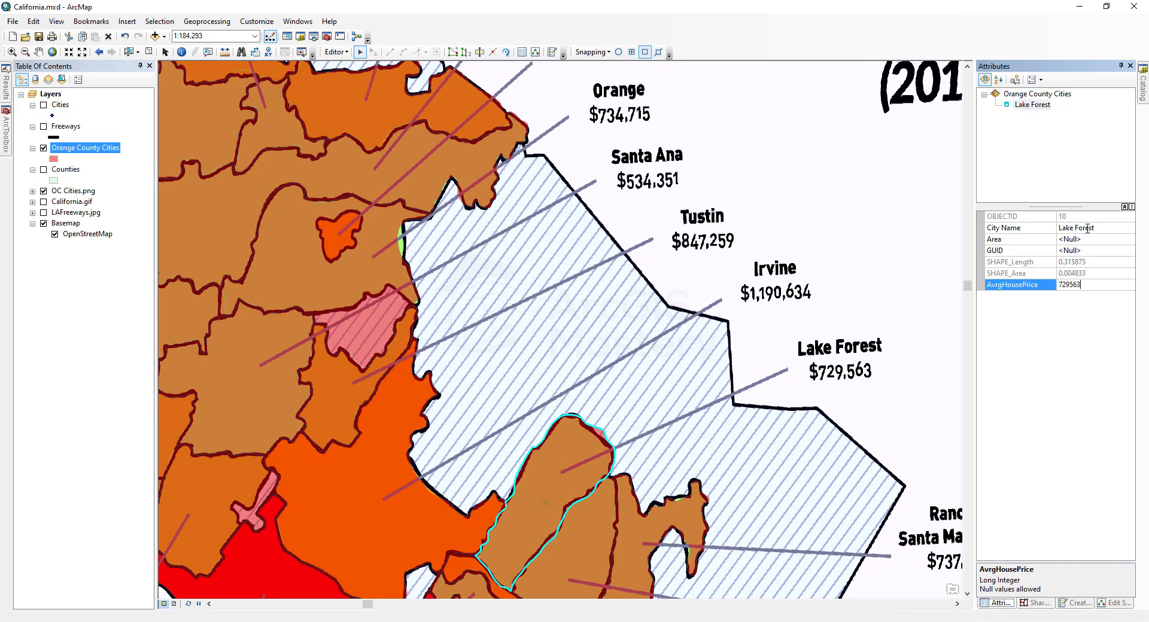
- Name the three polygons south and east of Lake Forest Rancho Santa Margarita, Mission Viejo and Laguna Hills
drag(794, 518, 727, 150)
click(573, 171)
click(1075, 228)
text(ita)
click(508, 192)
text(Mission Viejo)
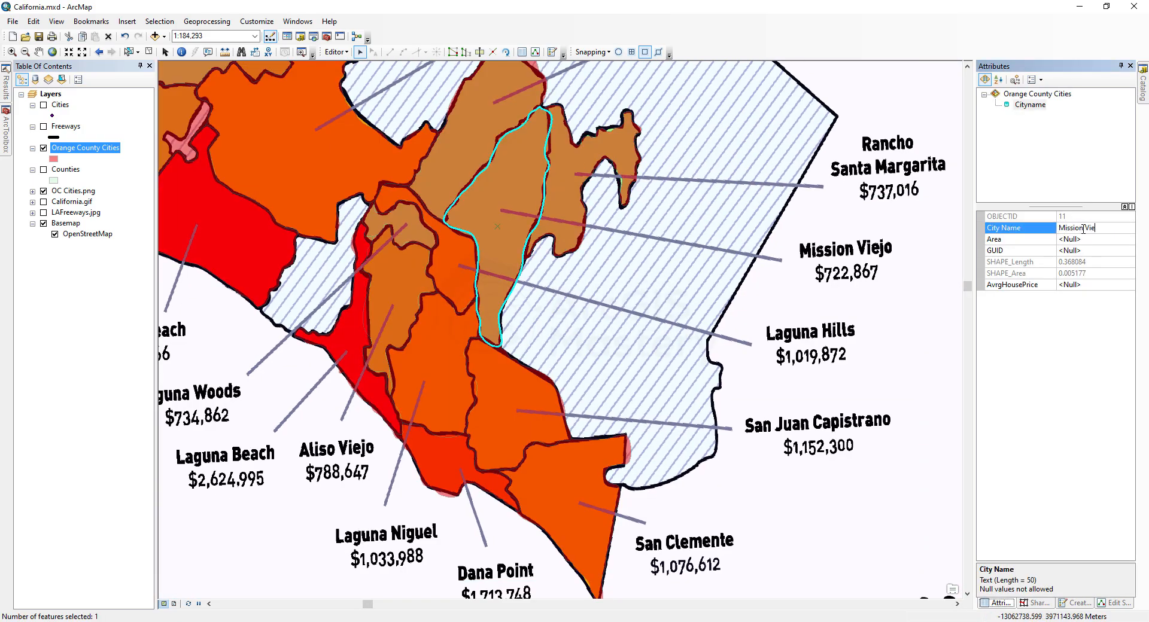
click(457, 251)
text(Laguna Hills)
- Set the average house price to 722867 for Mission Viejo and 737016 for Rancho Santa Margarita
click(509, 197)
click(1083, 287)
text(722867)
click(566, 179)
click(1082, 286)
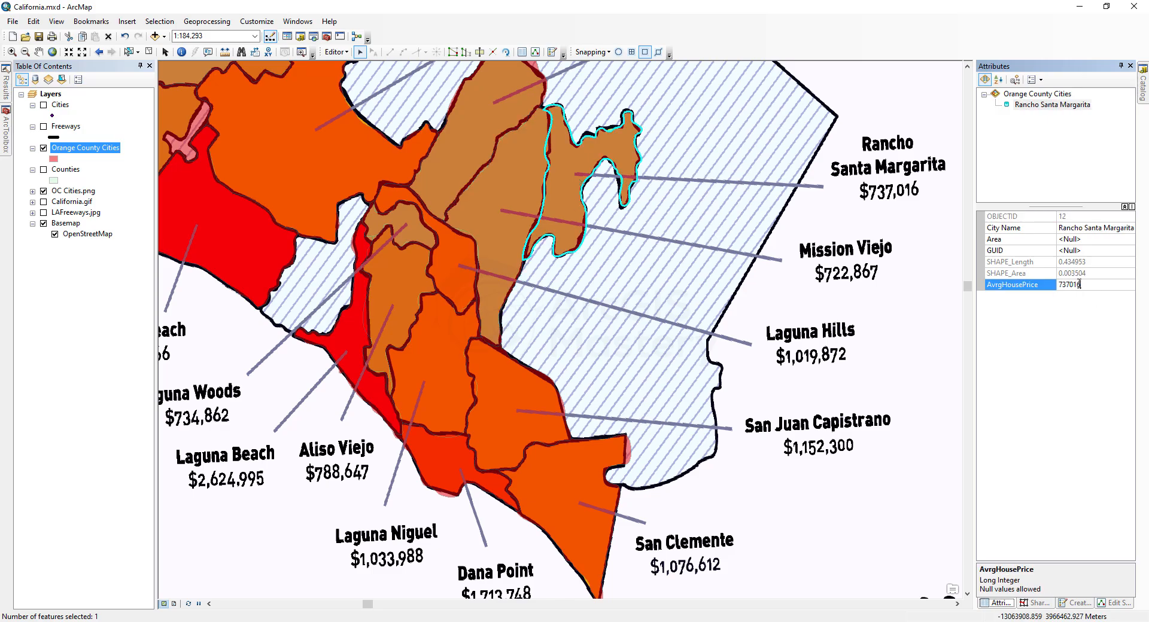
text(737016)
- Name the southernmost polygons San Juan Capistrano and San Clemente and enter average house prices 1152300 and 1076612
click(517, 407)
click(1090, 228)
text(San Juan Capistrano)
click(566, 520)
click(1093, 229)
text(San Clemente)
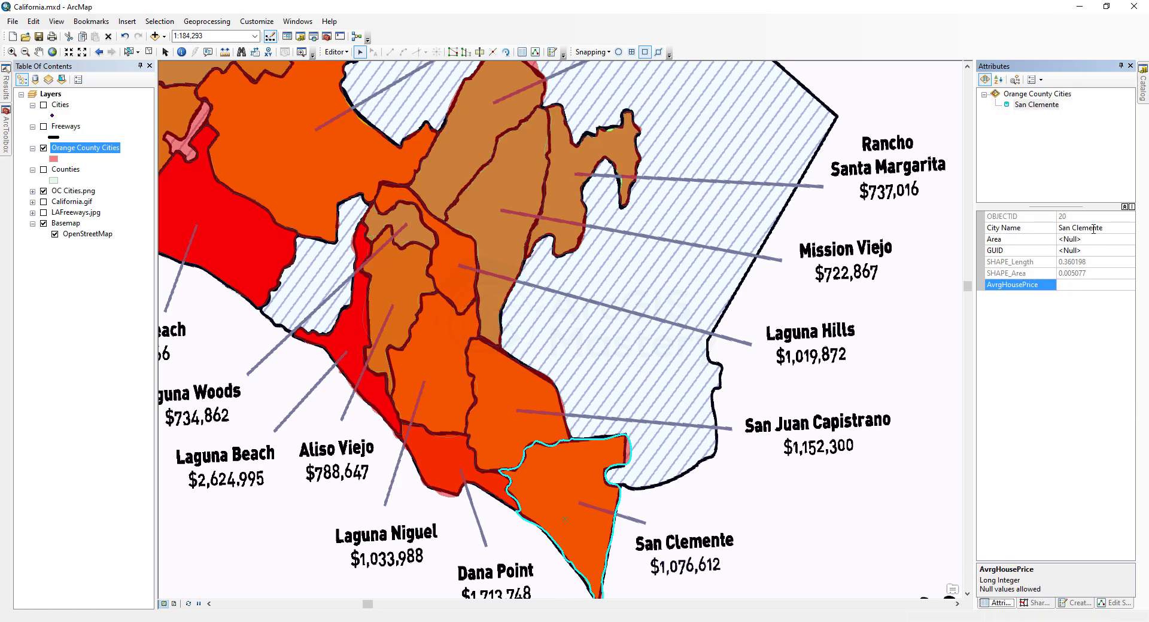
- Name the Dana Point and Laguna Niguel polygons and set their average house prices to 1713748 and 1033988
click(441, 458)
click(967, 594)
click(1085, 229)
text(Dana Point)
click(439, 335)
click(1088, 228)
text(Laguna Niguel)
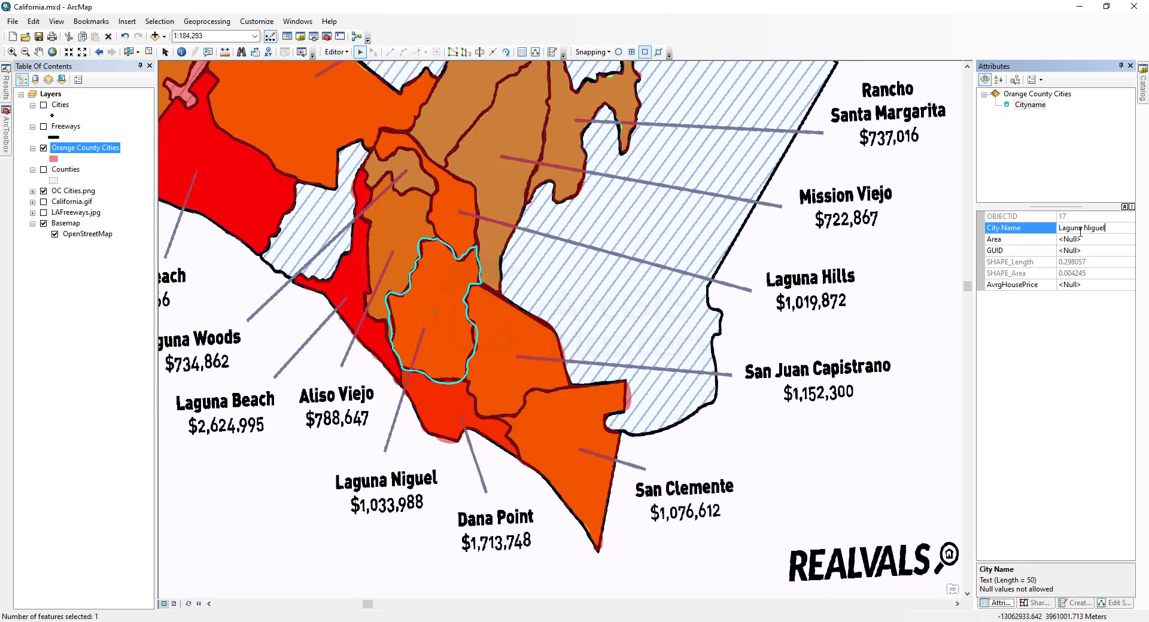
click(1083, 286)
text(1033988)
- Fill in the Aliso Viejo and Laguna Beach polygons with their city names and average house prices 788647 and 2624995
click(395, 251)
click(1088, 228)
click(1083, 285)
click(349, 293)
click(1078, 229)
text(Laguna Beach)
click(1079, 285)
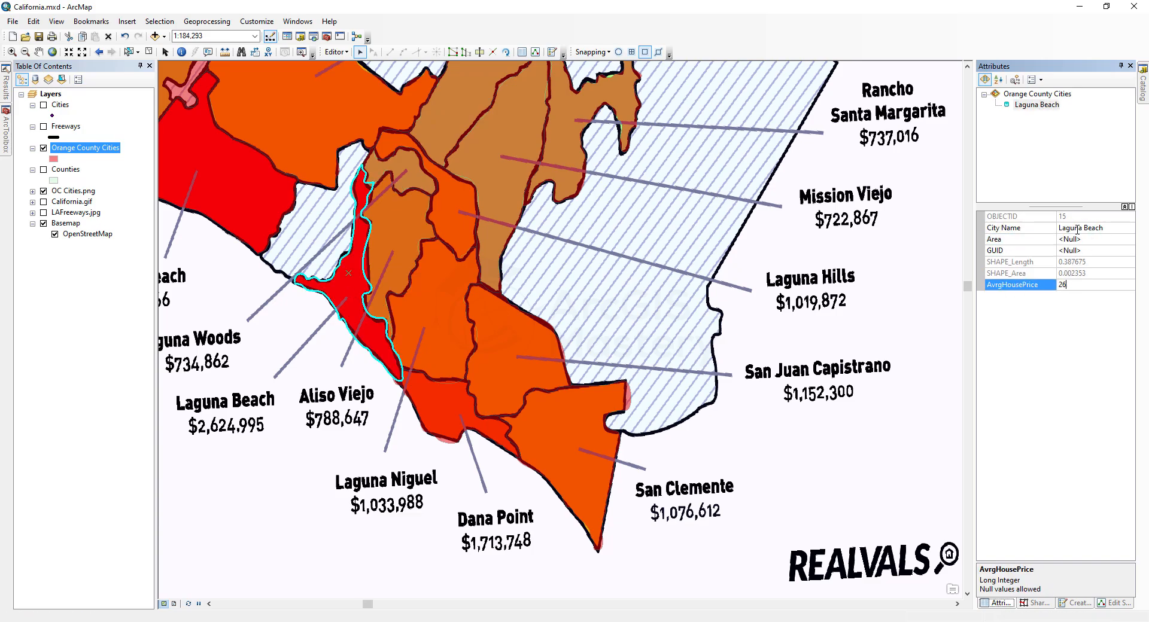
- Fill in the Laguna Woods and Newport Beach polygons with their names and average house prices 734862 and 2881466
click(652, 259)
click(1070, 228)
text(Laguna Woods)
click(482, 282)
click(1090, 228)
text(Newport Beach)
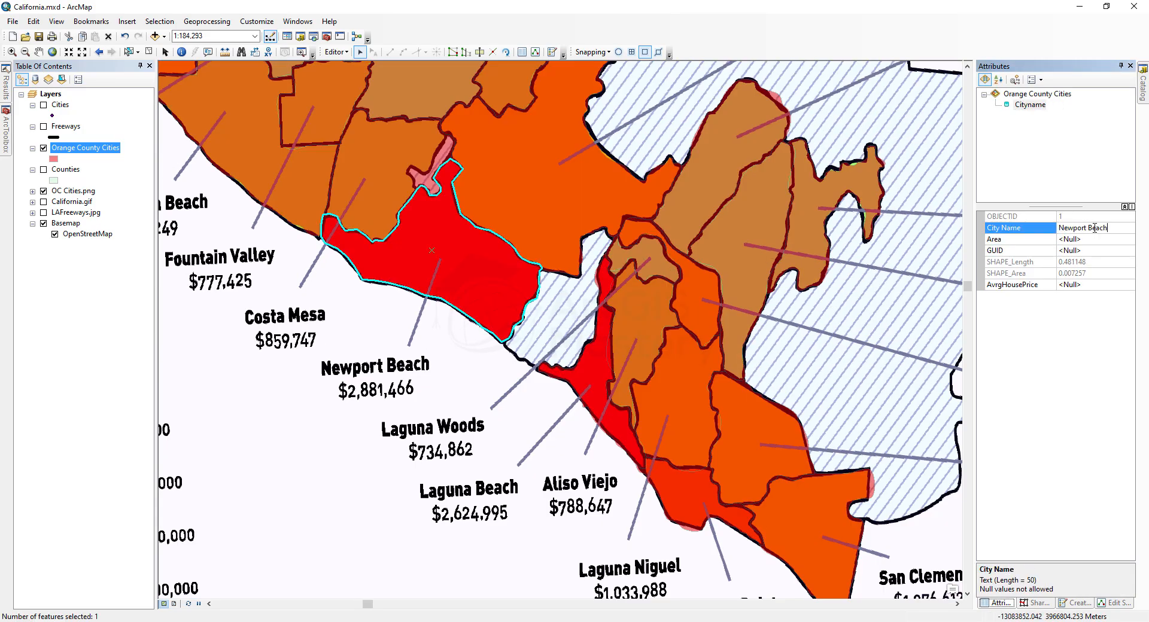
- Name the Costa Mesa and Fountain Valley polygons and set their average house prices to 859747 and 777425
click(392, 180)
click(1087, 228)
text(Costa Mesa859747)
click(328, 105)
click(1088, 228)
text(Fountain Valley)
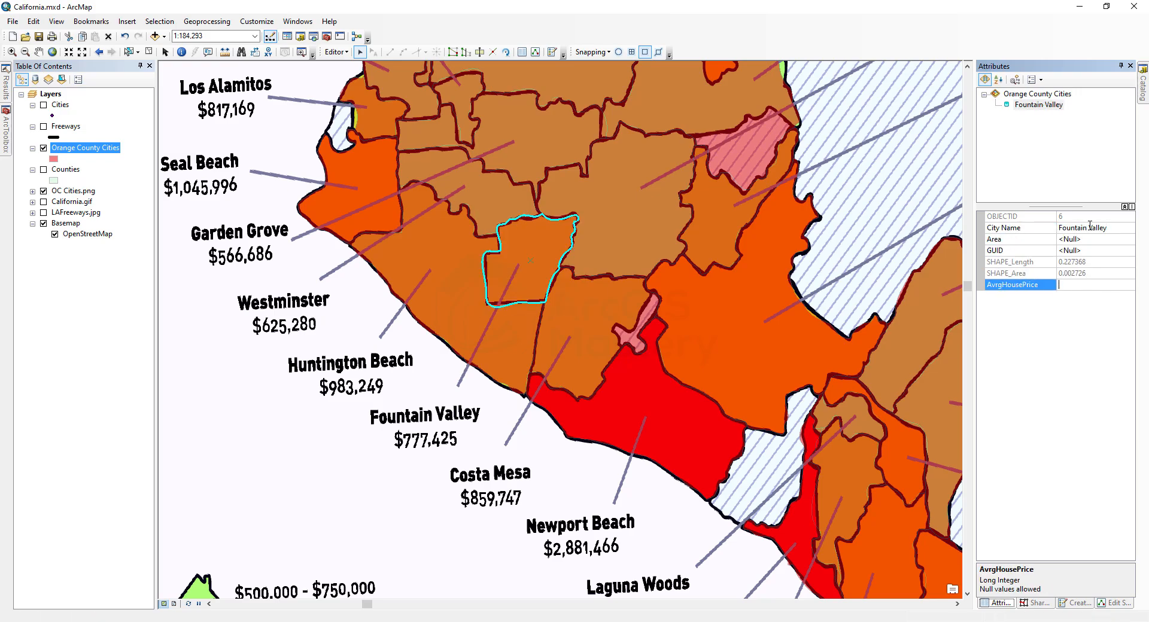
text(777425)
- In the attribute table of Orange County Cities, name the selected coastal polygon Hunginton Beach and set its price to 983249
click(501, 321)
right_click(85, 148)
click(126, 181)
click(590, 344)
click(99, 52)
click(150, 380)
text(Hunginton Beach)
click(359, 380)
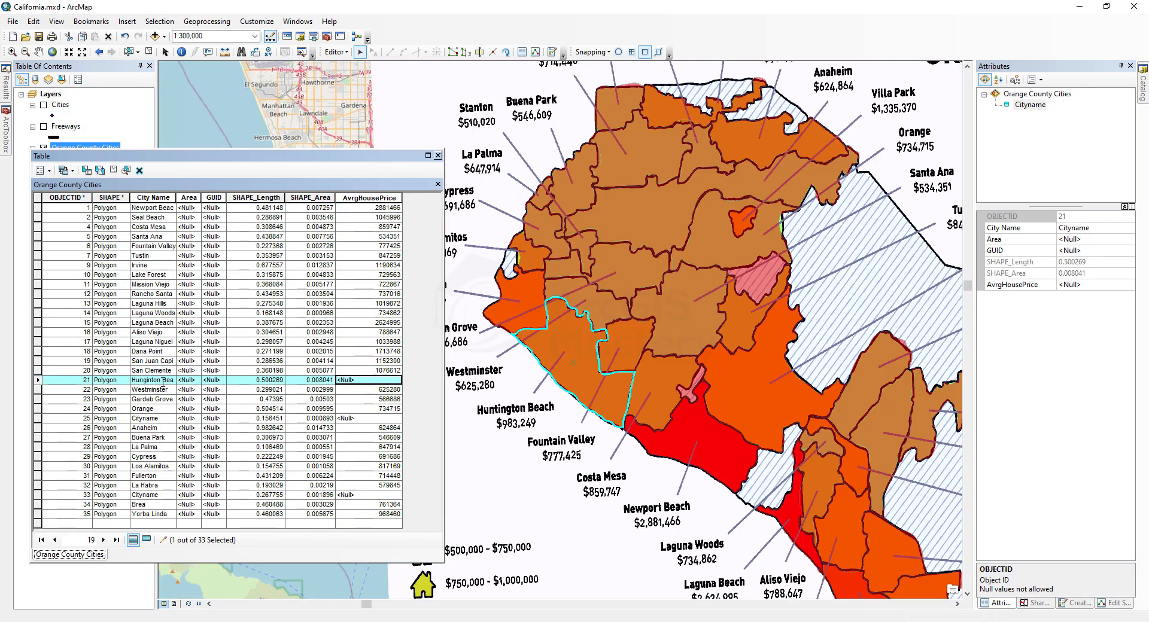
text(983249)
- In the table, name the record with OBJECTID 25 Stanton and set its average house price to 510020
click(583, 248)
click(351, 417)
text(Stanton)
click(147, 418)
text(Stanton)
click(360, 418)
text(510020)
- Select the unnamed polygon east of Fullerton, name it Placentia in the table and set its price to 678934
click(704, 150)
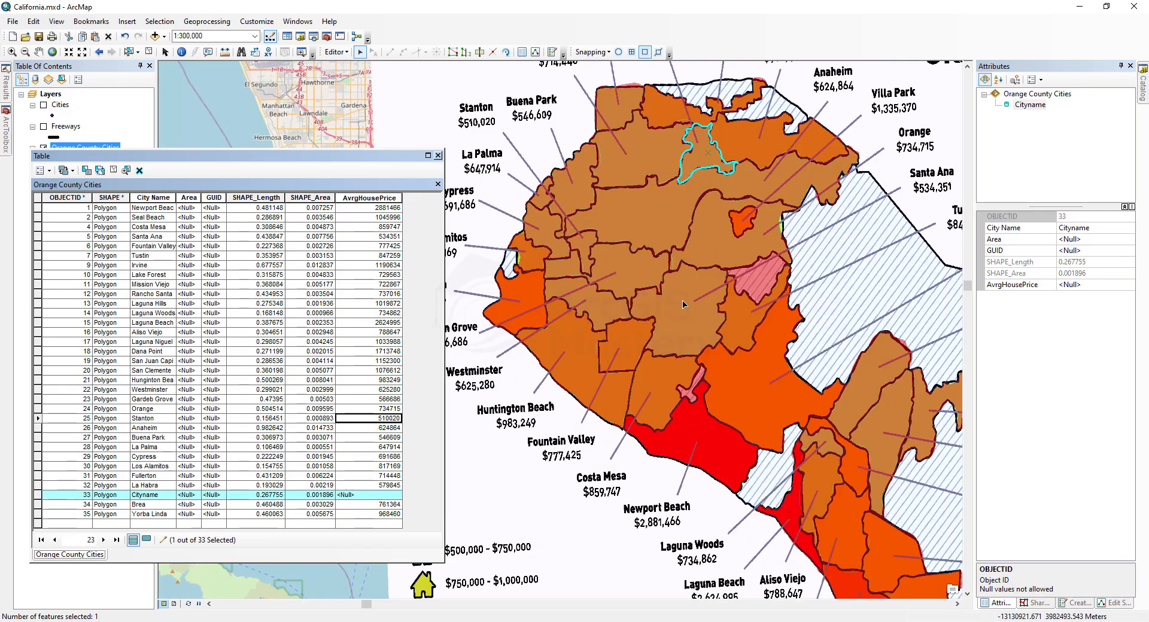
click(149, 494)
text(Placentia)
click(354, 496)
text(678934)
key(Return)
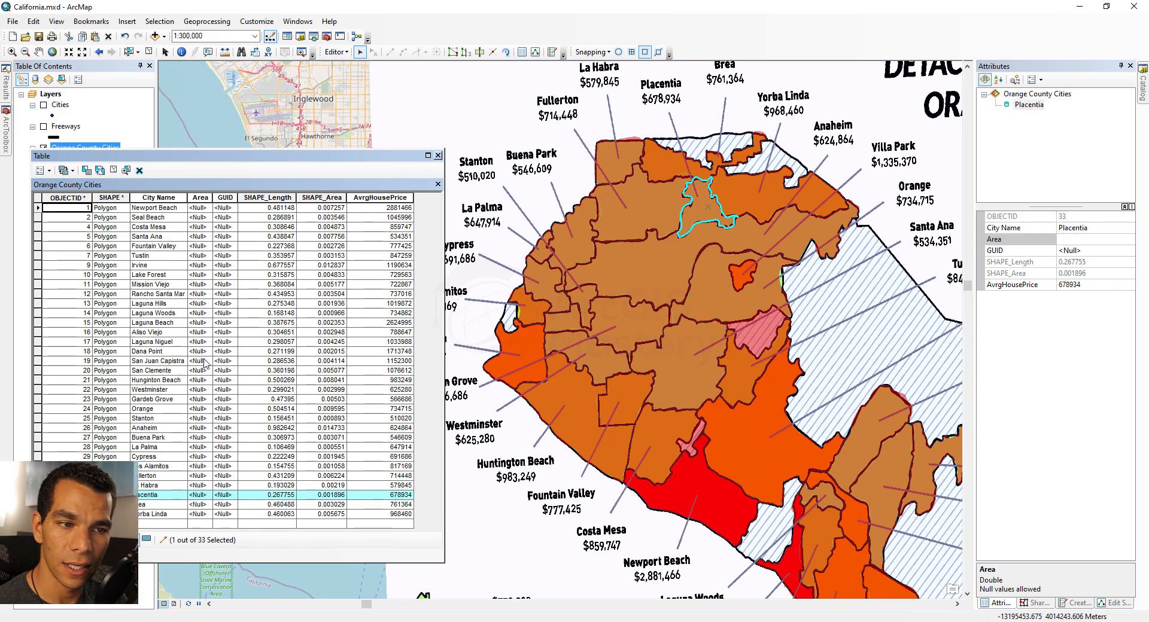
- Calculate the Area field geometry in Square Miles US for the selected Placentia record only
right_click(200, 198)
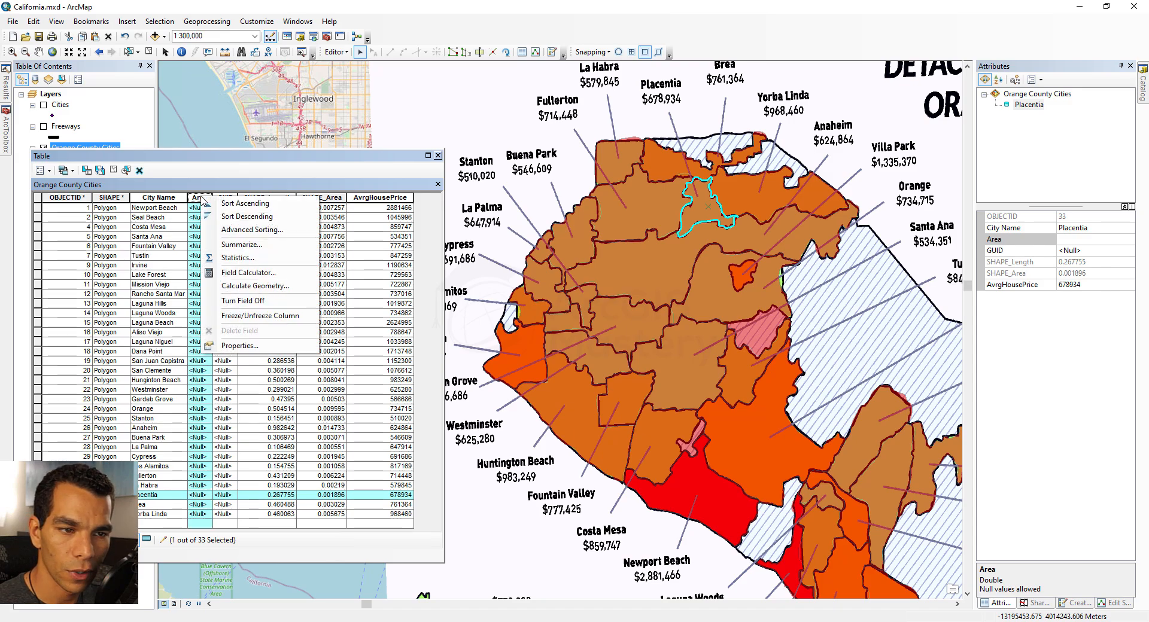
click(254, 286)
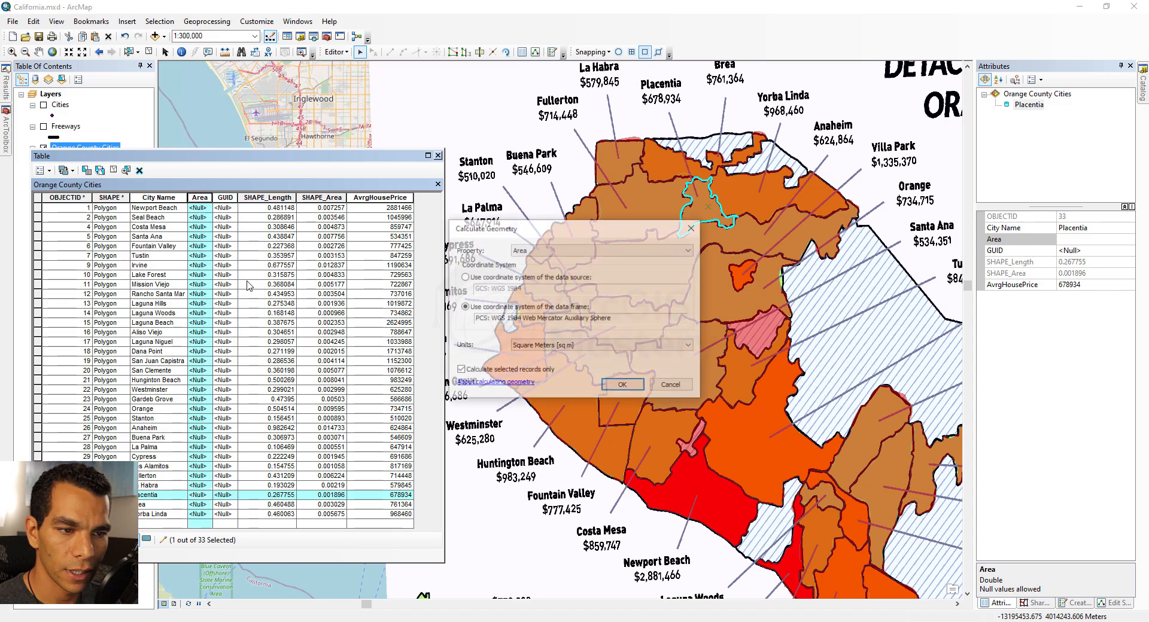
click(579, 346)
click(572, 412)
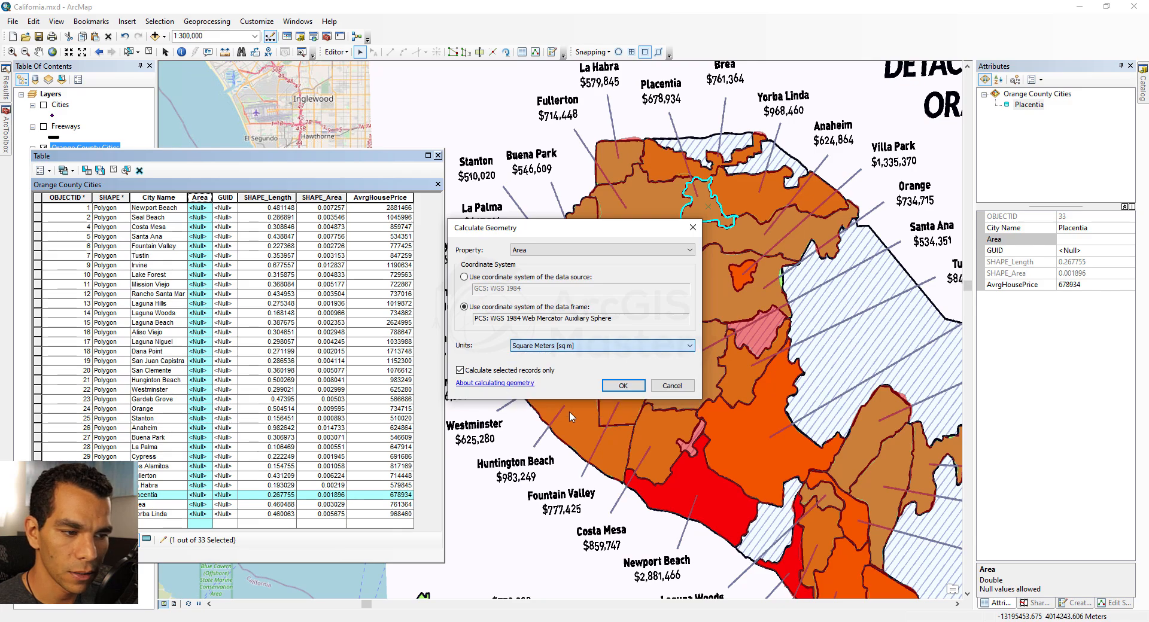
click(621, 386)
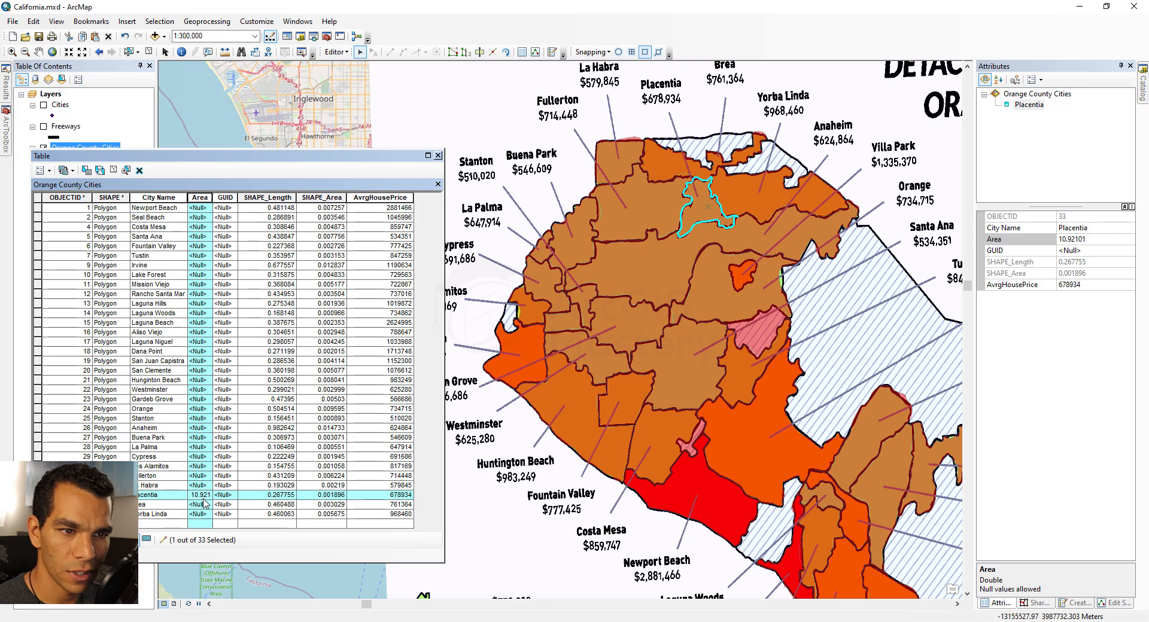
- Clear the selection, calculate the Area field in Square Miles US for all cities, and widen the column to fit
click(113, 170)
click(201, 198)
right_click(204, 203)
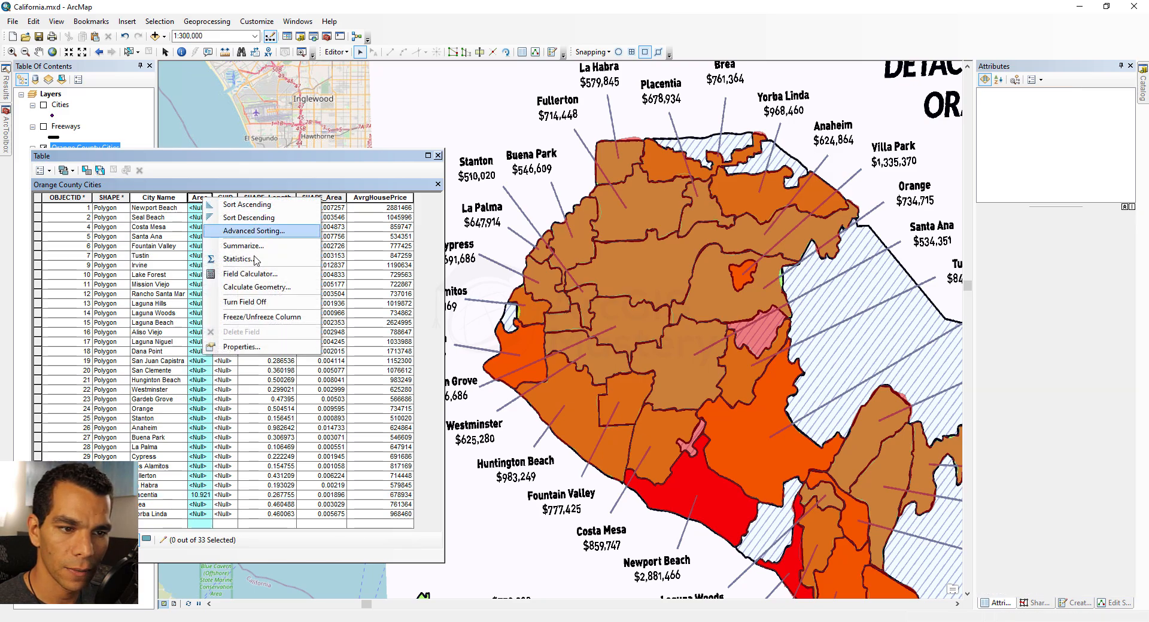
click(237, 286)
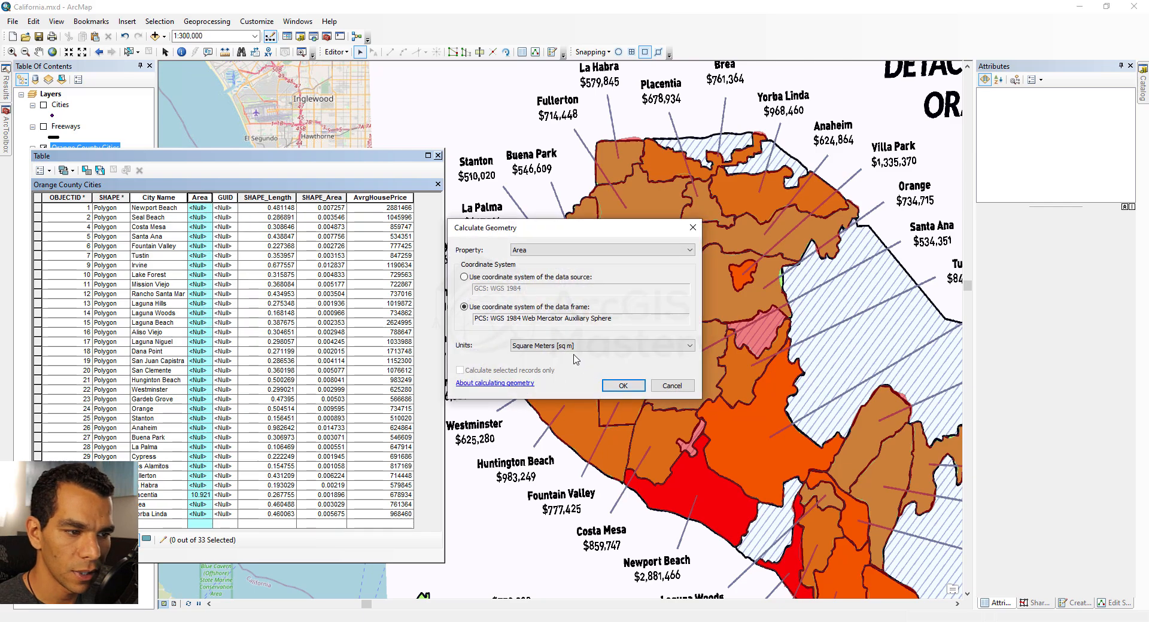
click(590, 346)
click(575, 411)
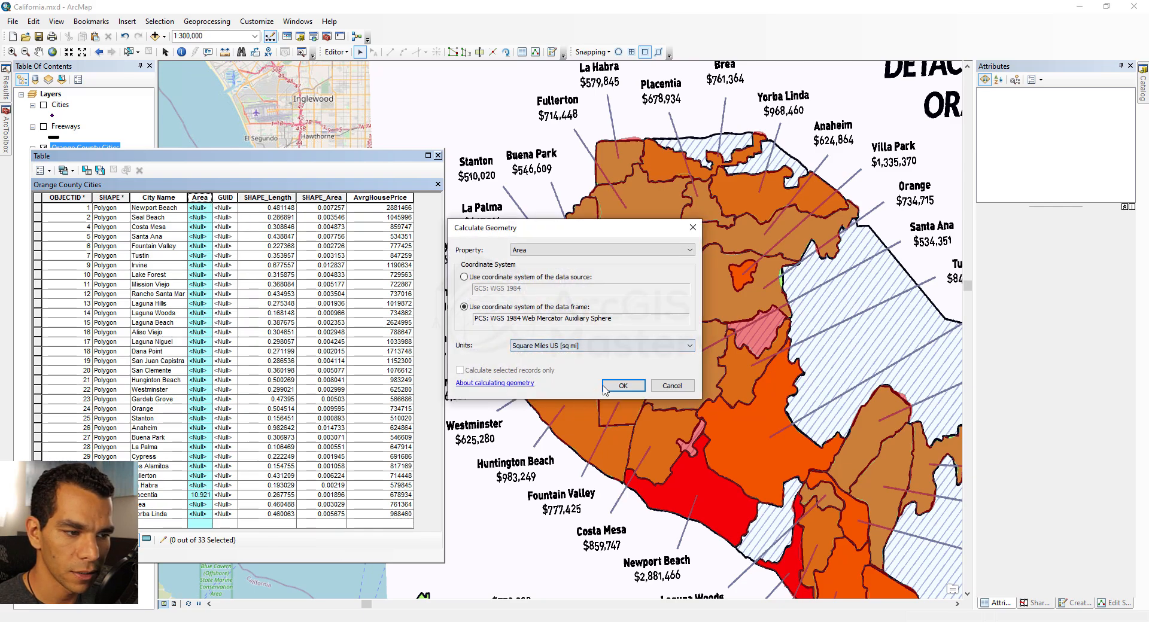
click(621, 386)
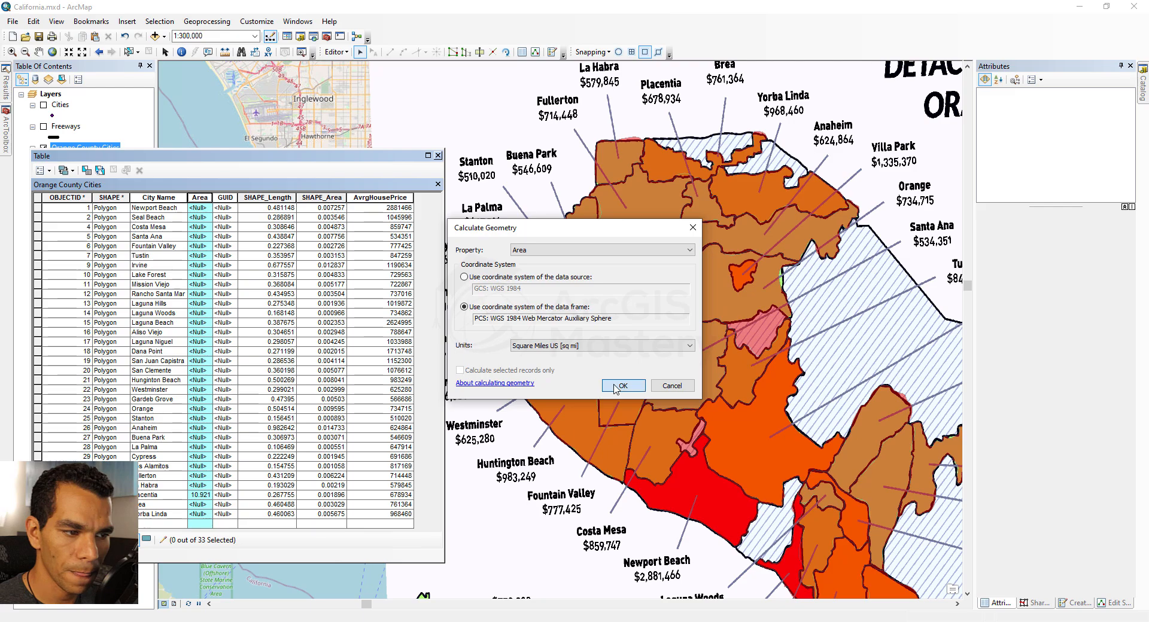
double_click(212, 198)
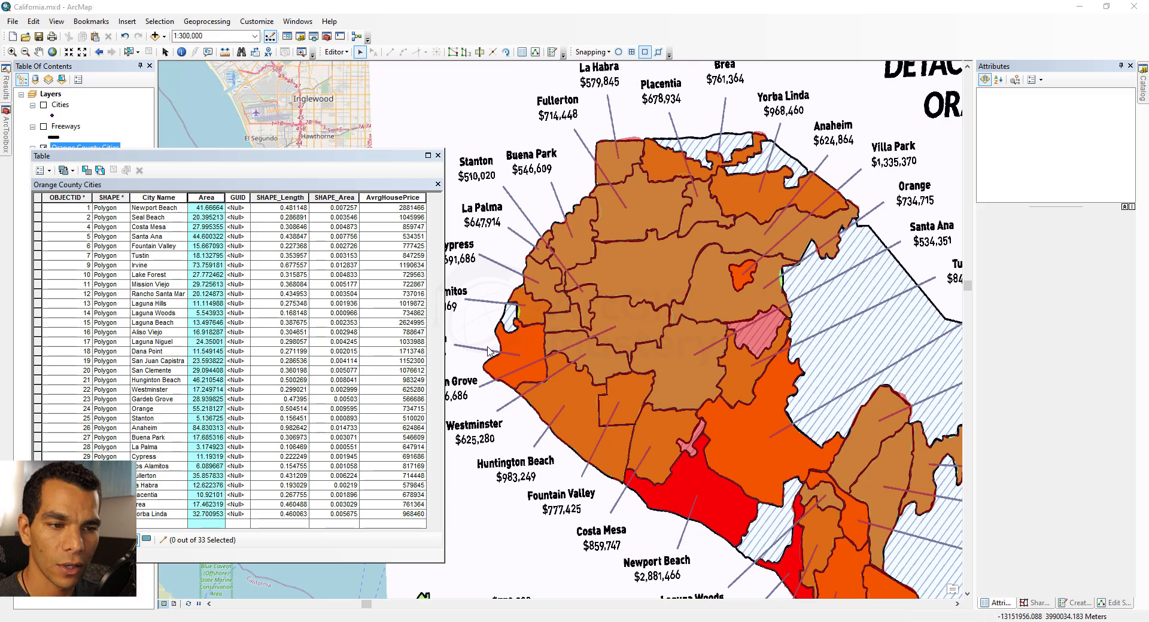
- Close the attribute table and switch the visible layers from Orange County Cities and OC Cities.png to Freeways and LAFreeways.jpg
click(438, 155)
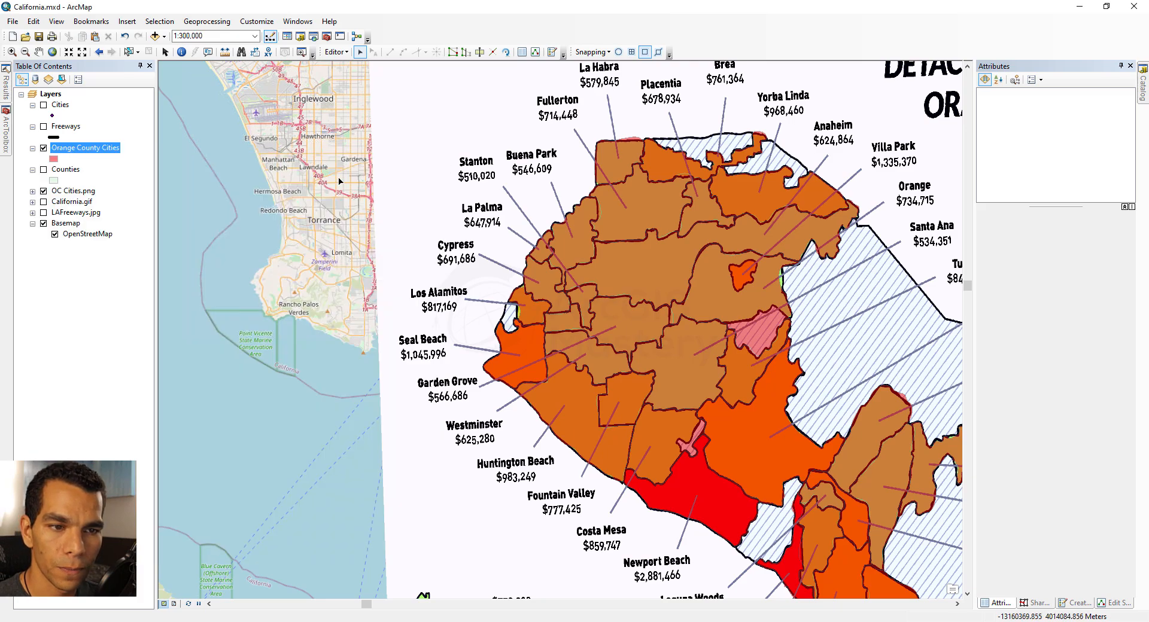
click(43, 149)
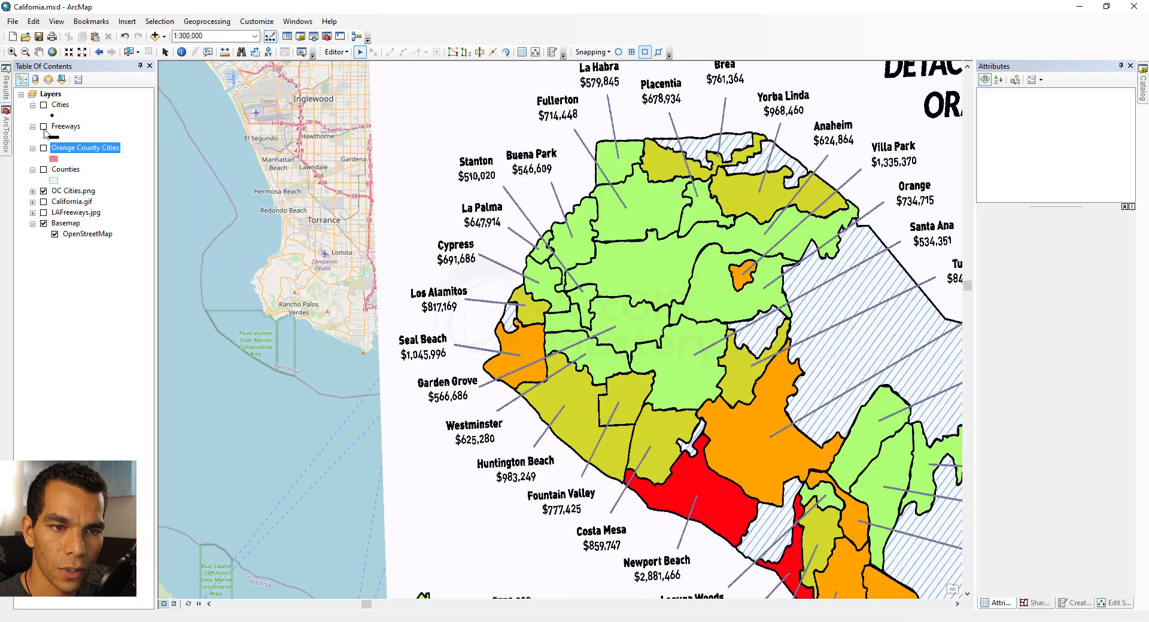
click(43, 191)
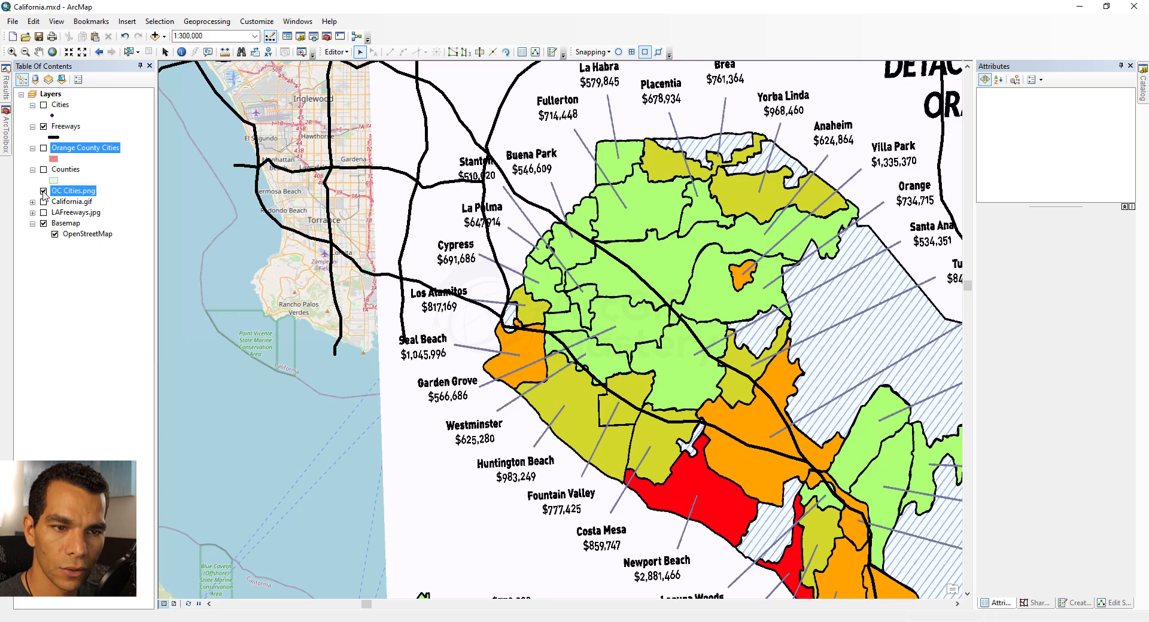
click(43, 213)
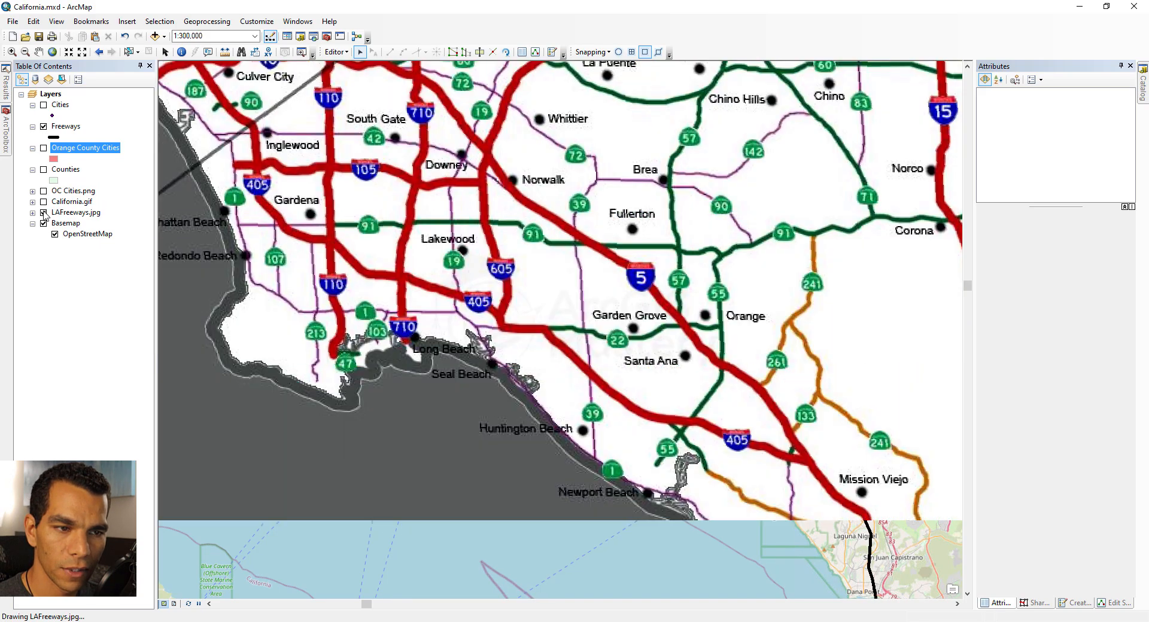
- Go to the California bookmark, select the freeway running from north of Burbank past Pasadena and set its FreewayID to 210
click(91, 21)
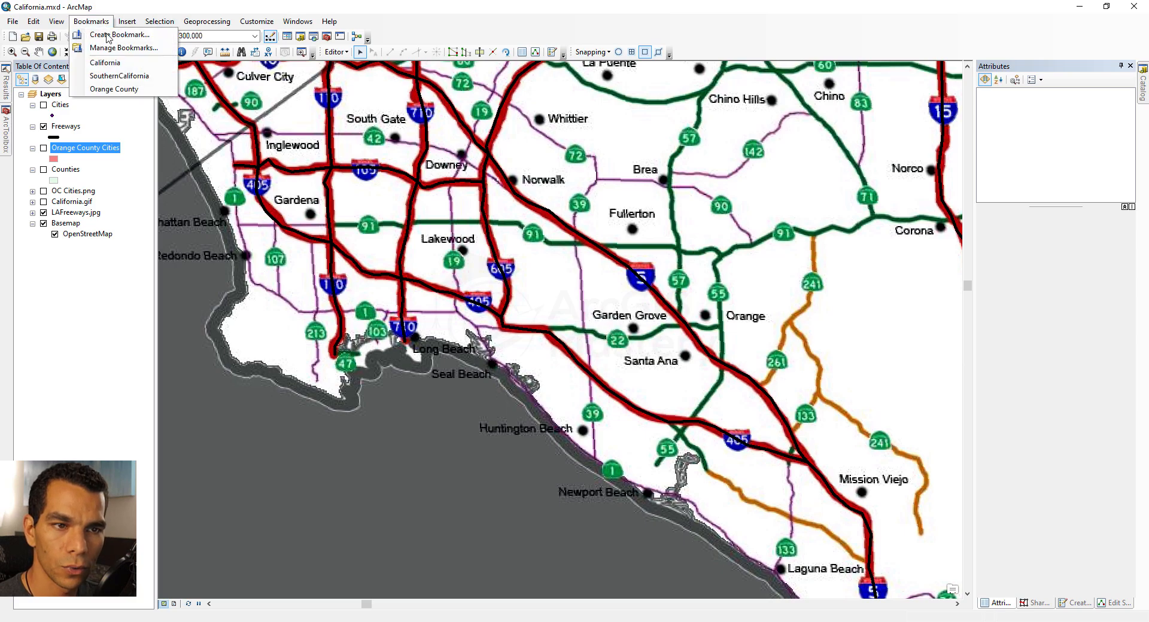
click(105, 63)
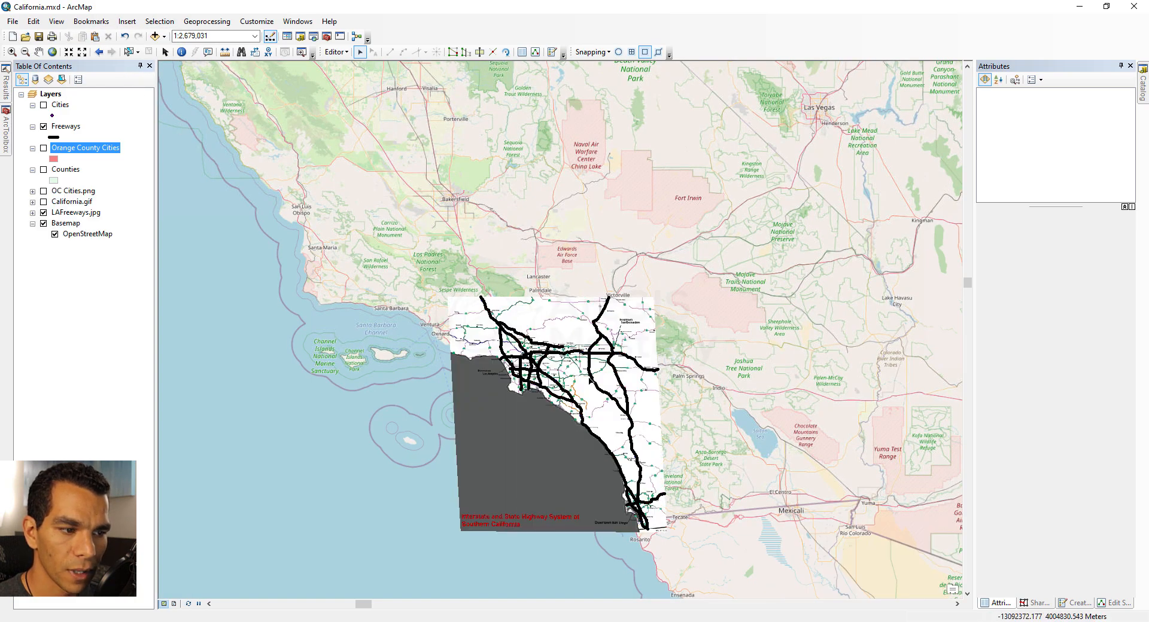
scroll(590, 379, up, 4)
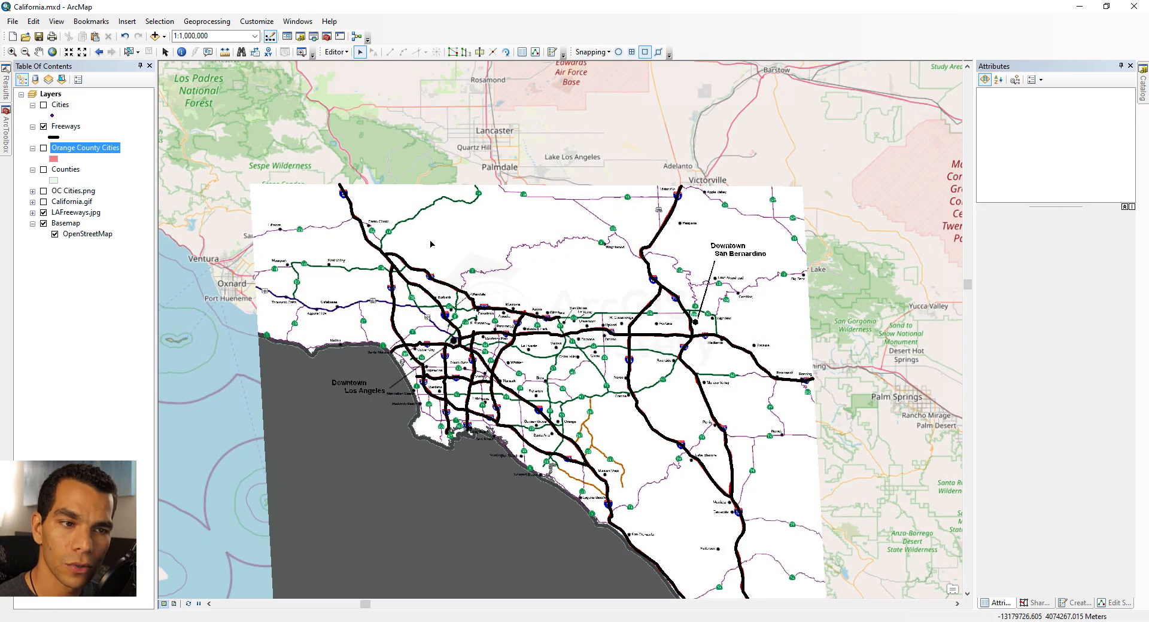
click(441, 287)
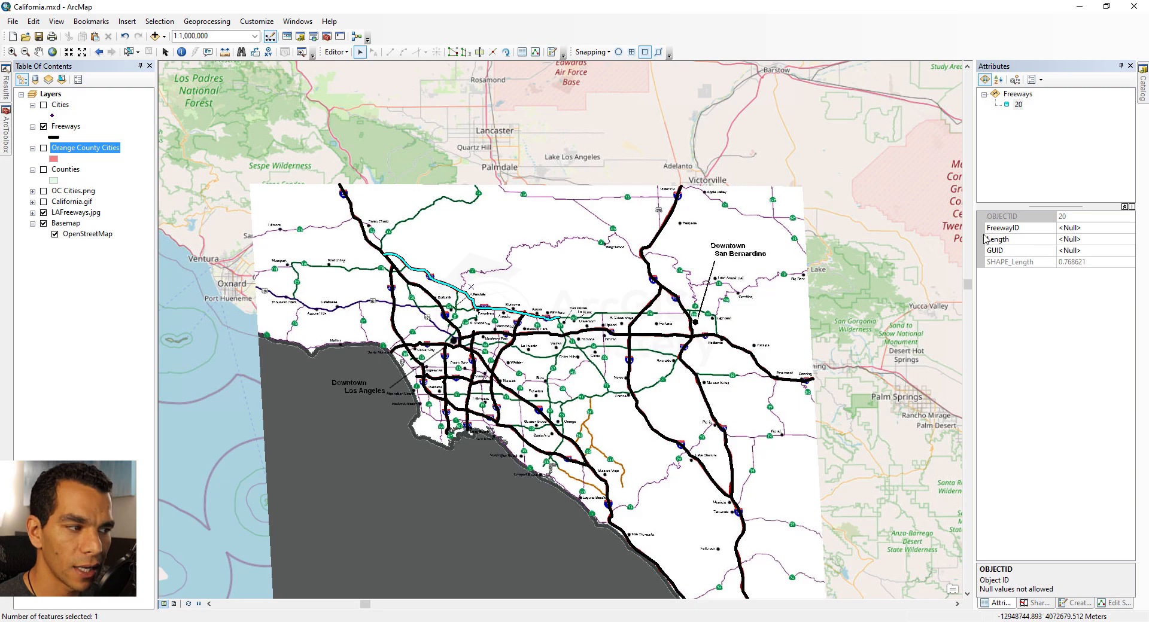
scroll(432, 280, up, 1)
scroll(432, 279, up, 3)
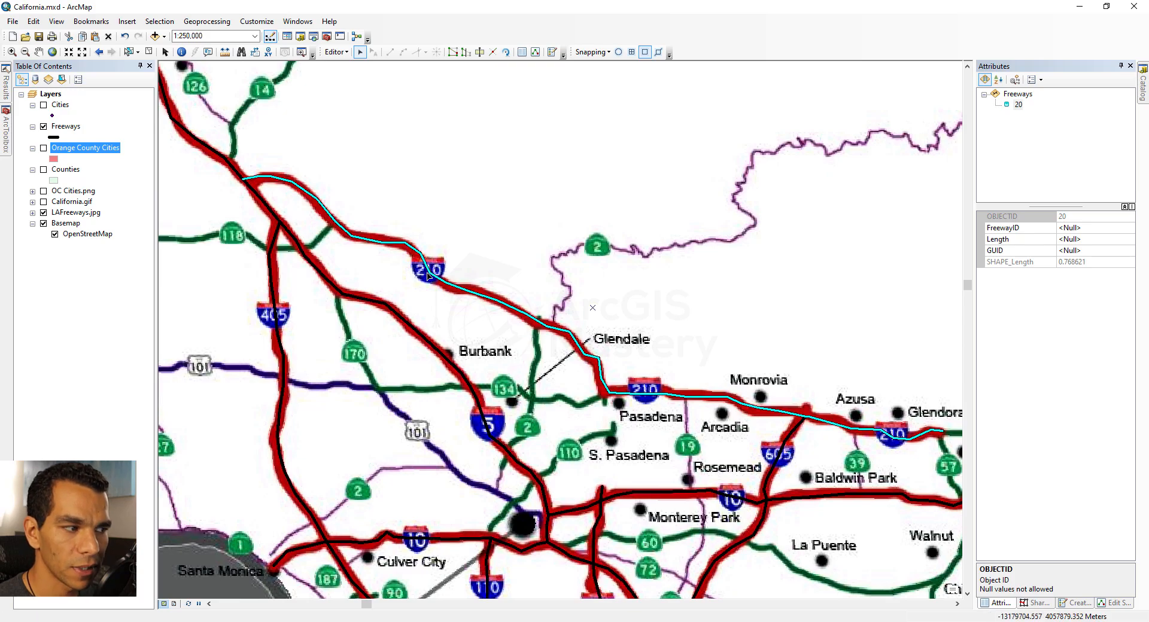
click(1085, 228)
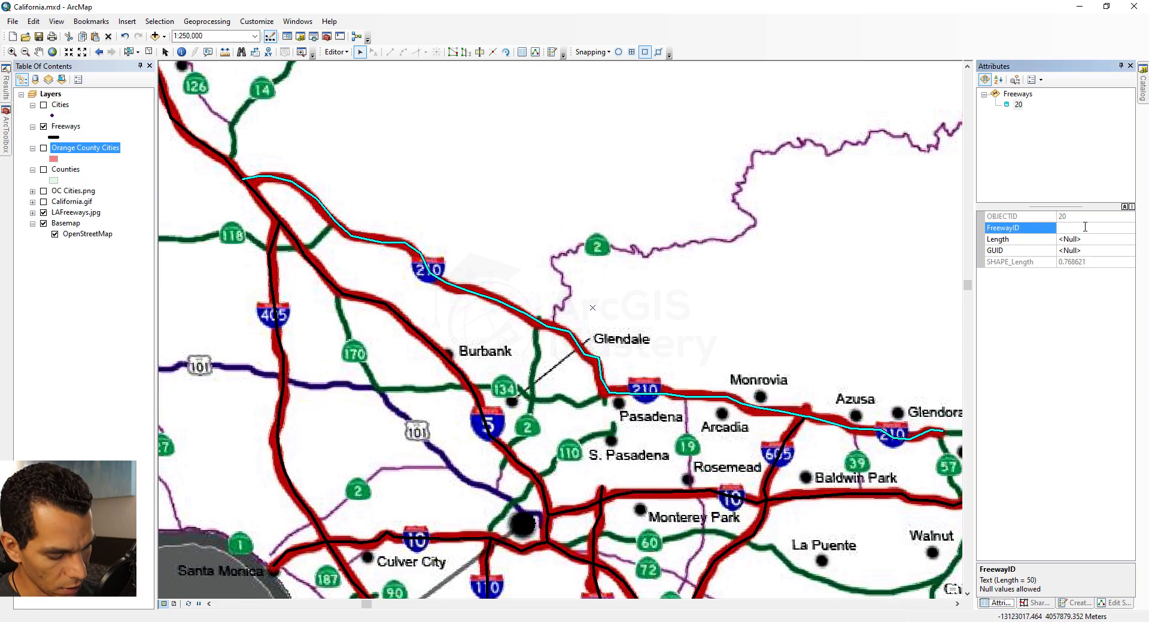
key(Return)
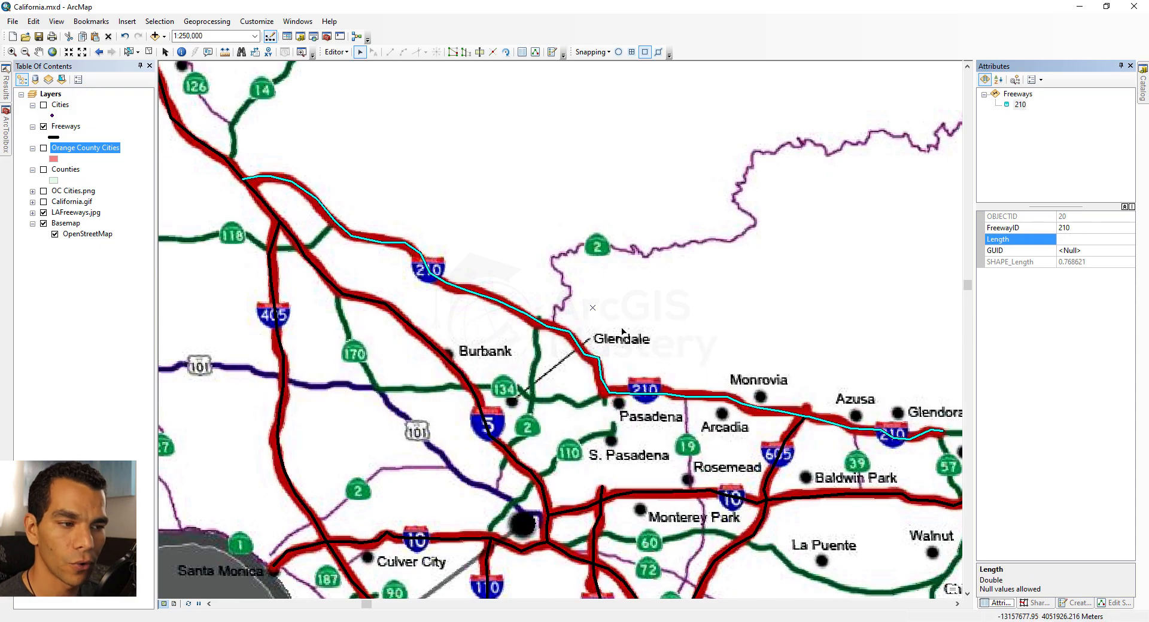
- Select the freeway segment running past Burbank to downtown Los Angeles and set its FreewayID to 5
scroll(621, 331, up, 2)
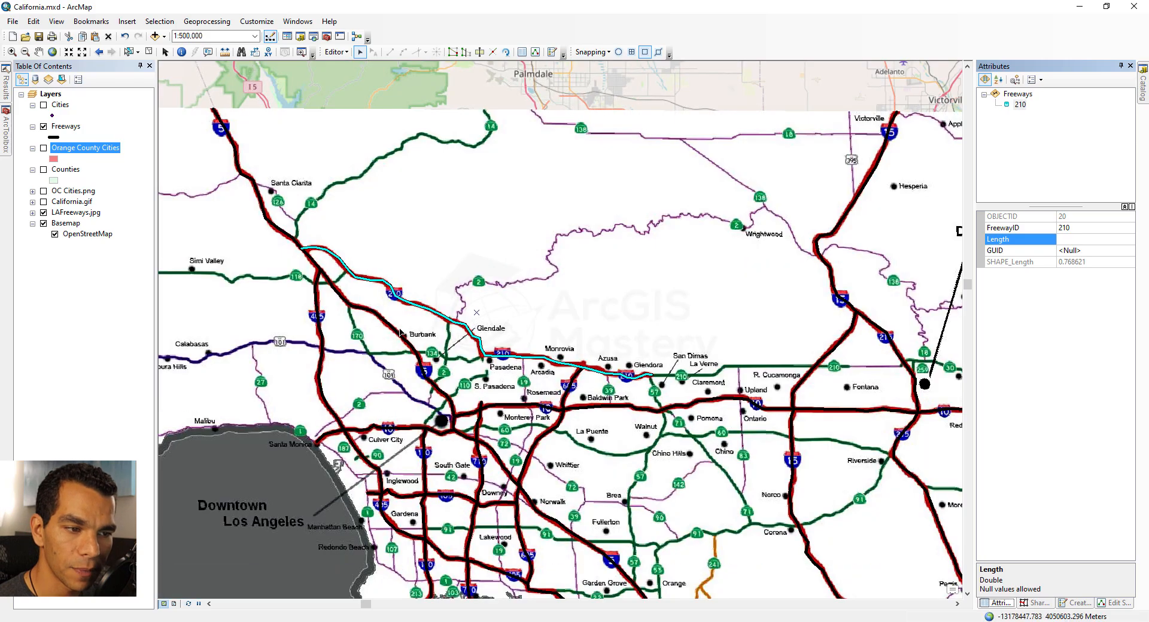
click(412, 353)
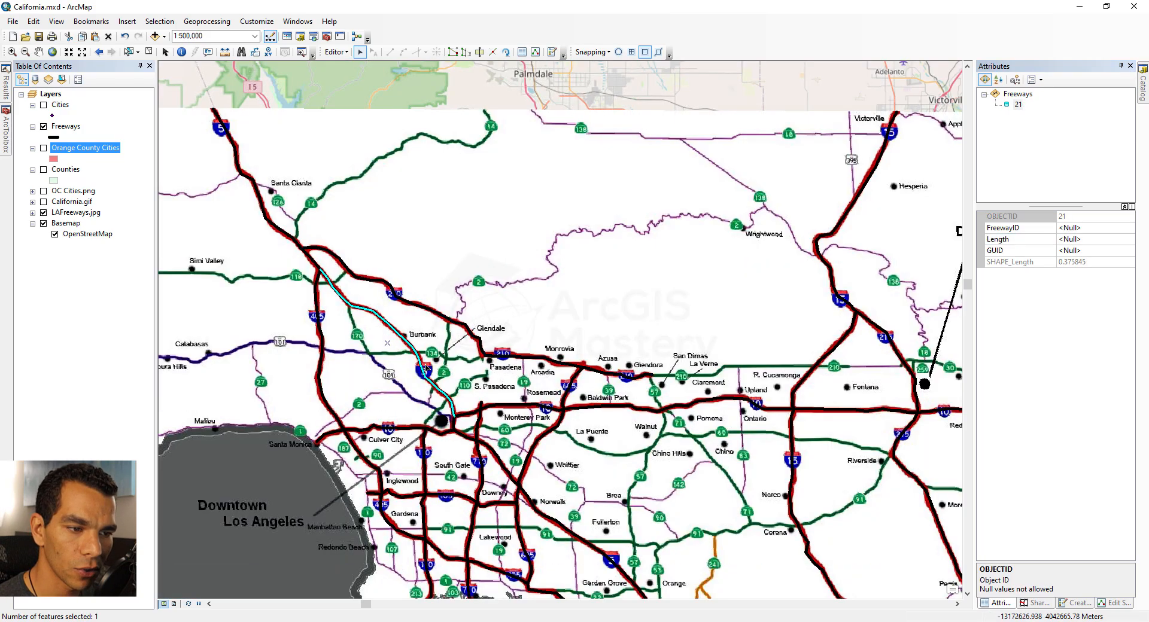
click(1089, 228)
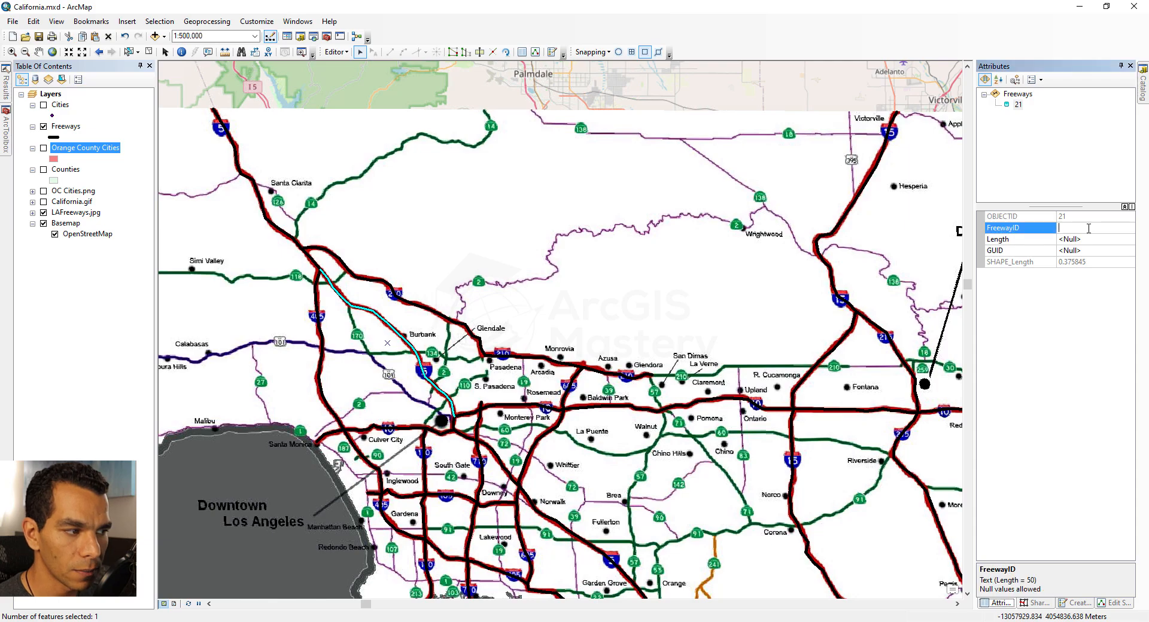
text(5)
key(Return)
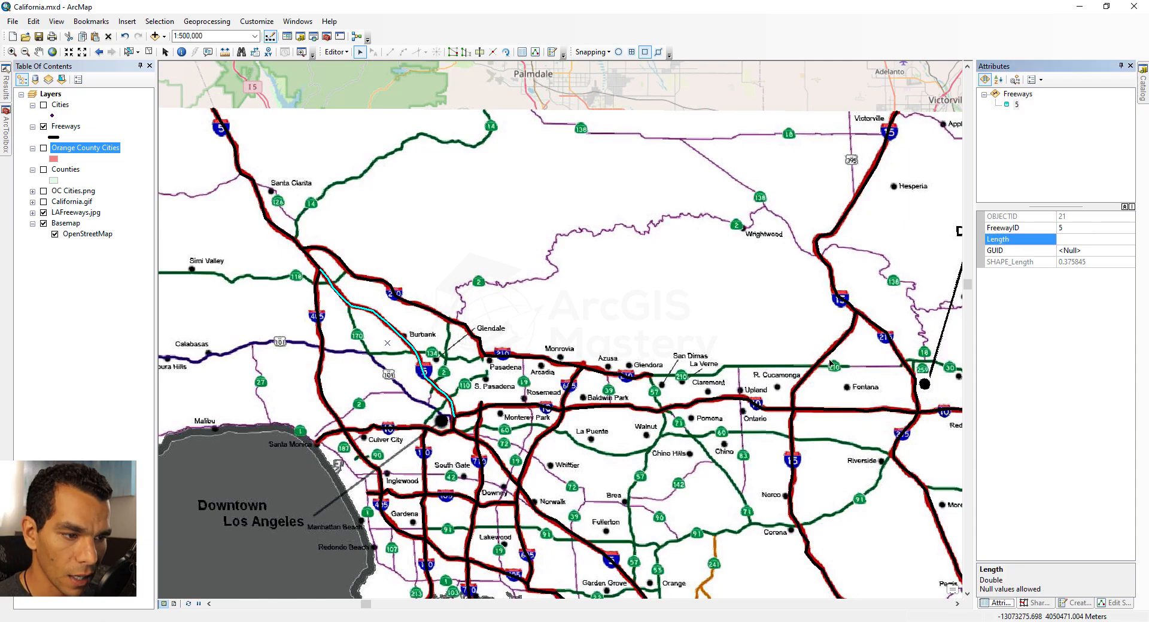
- Select the freeway segment running southeast from Norwalk past Fullerton and set its FreewayID to 5
click(545, 516)
click(1085, 230)
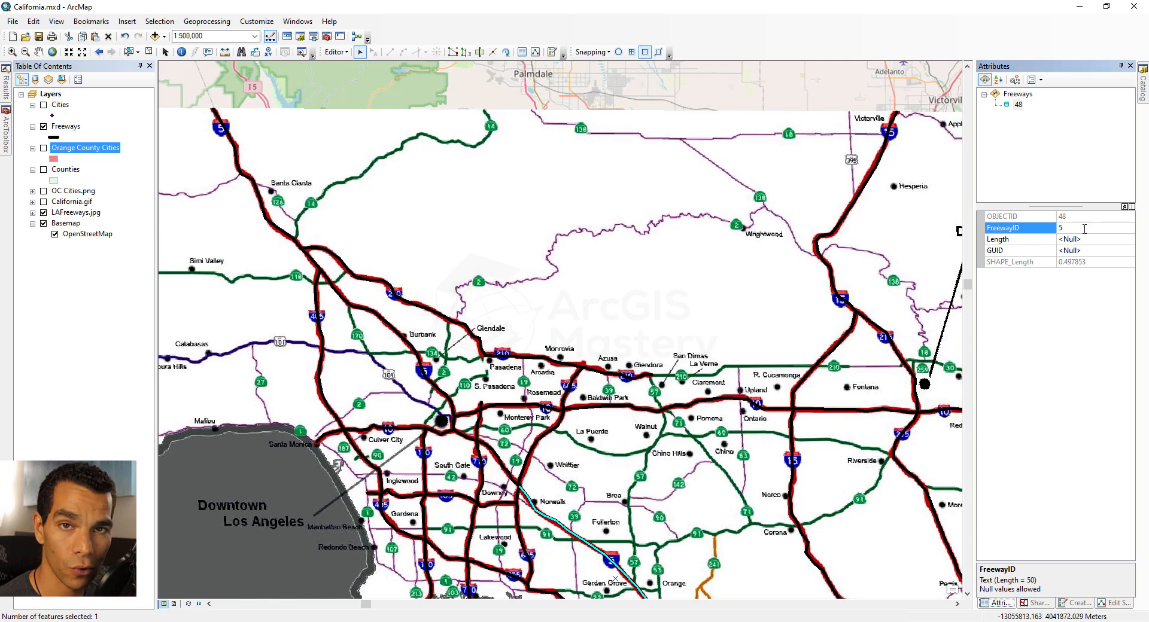
text(5)
key(Return)
- In the Freeways attribute table, set FreewayID to 10 for OBJECTID 2, 3 and 22, 15 for 15, 5 for 19 and 605 for 23
click(233, 323)
drag(233, 323, 471, 230)
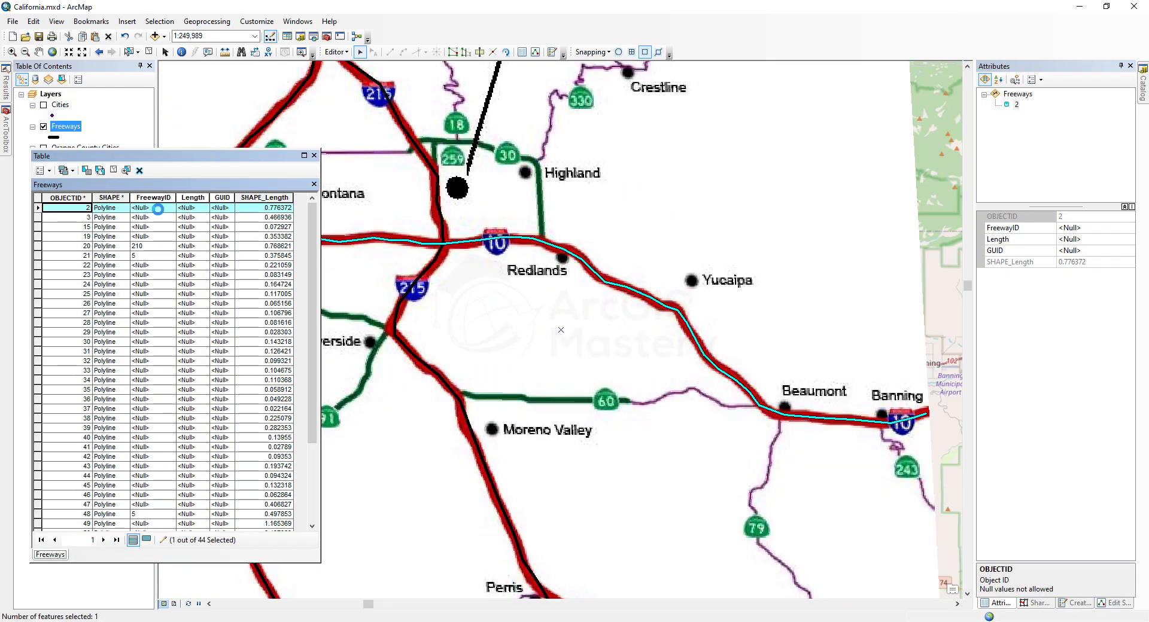
click(37, 227)
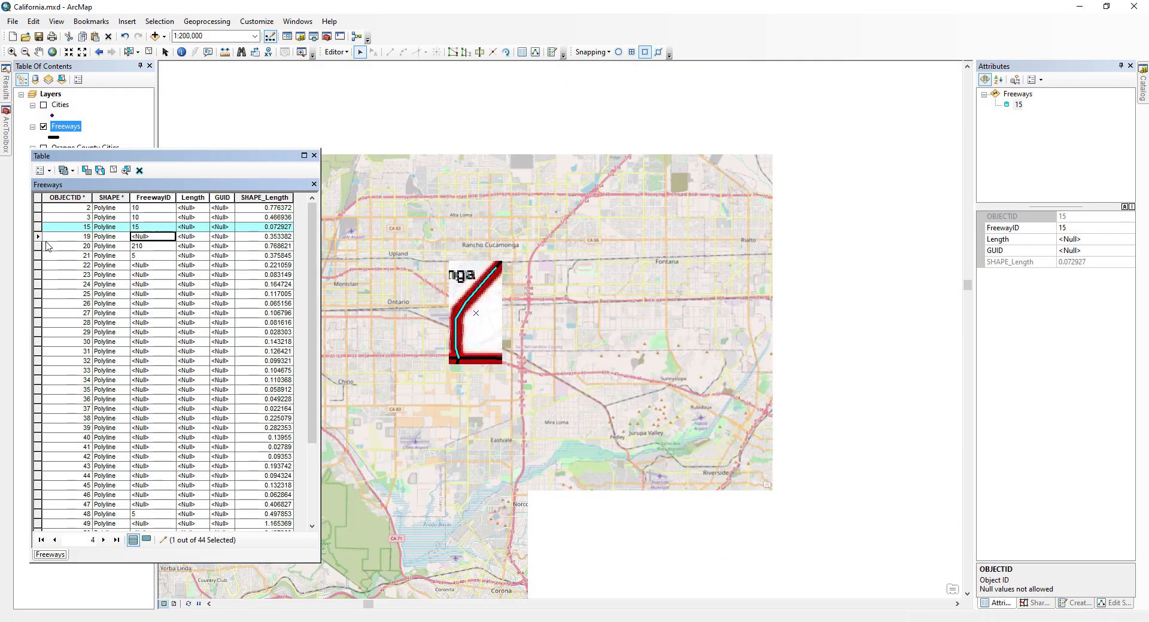
click(470, 314)
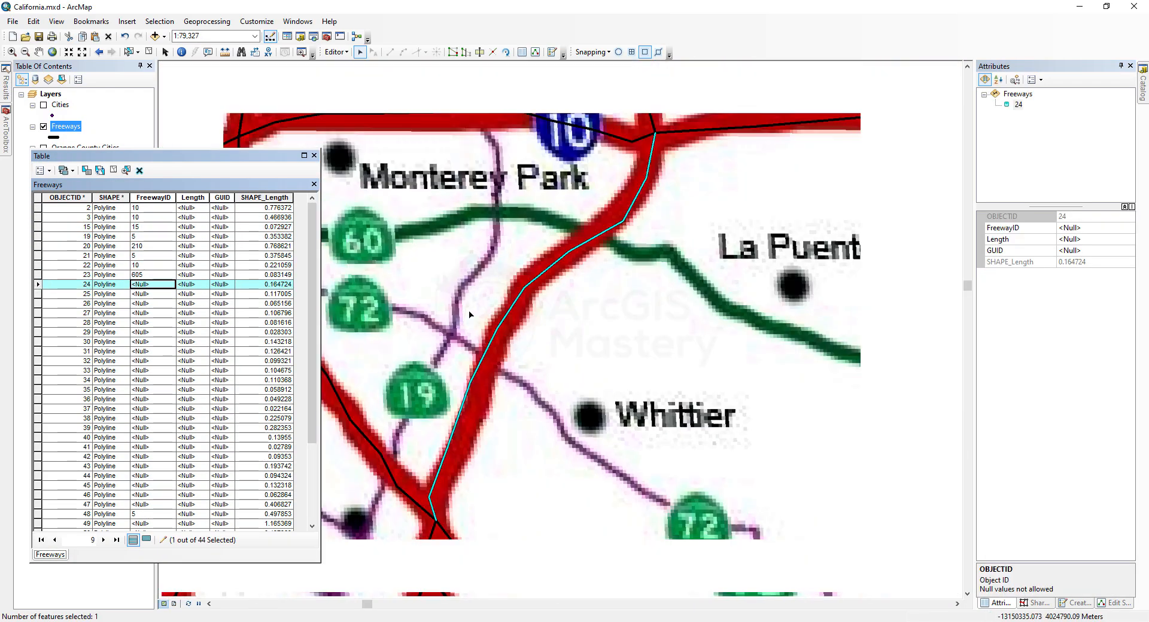
- Set FreewayID to 605 for OBJECTID 24, 5 for 25, 710 for 26 and 27, and 105 for 28
text(605)
key(Return)
text(5)
key(Return)
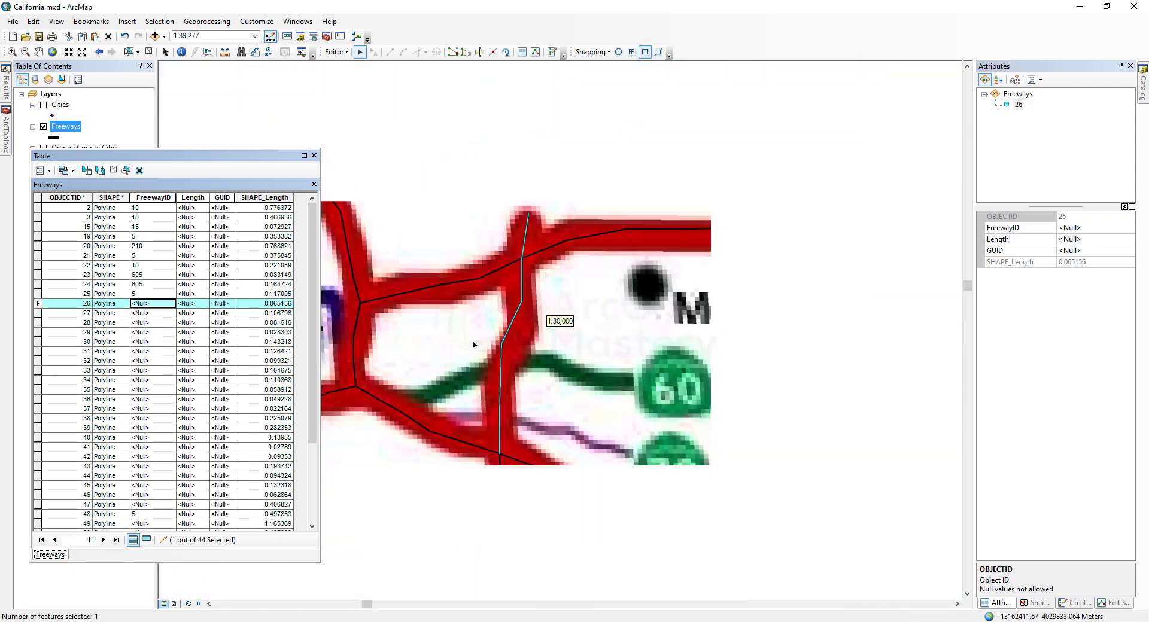
text(710)
key(Return)
text(710)
key(Return)
text(105)
key(Return)
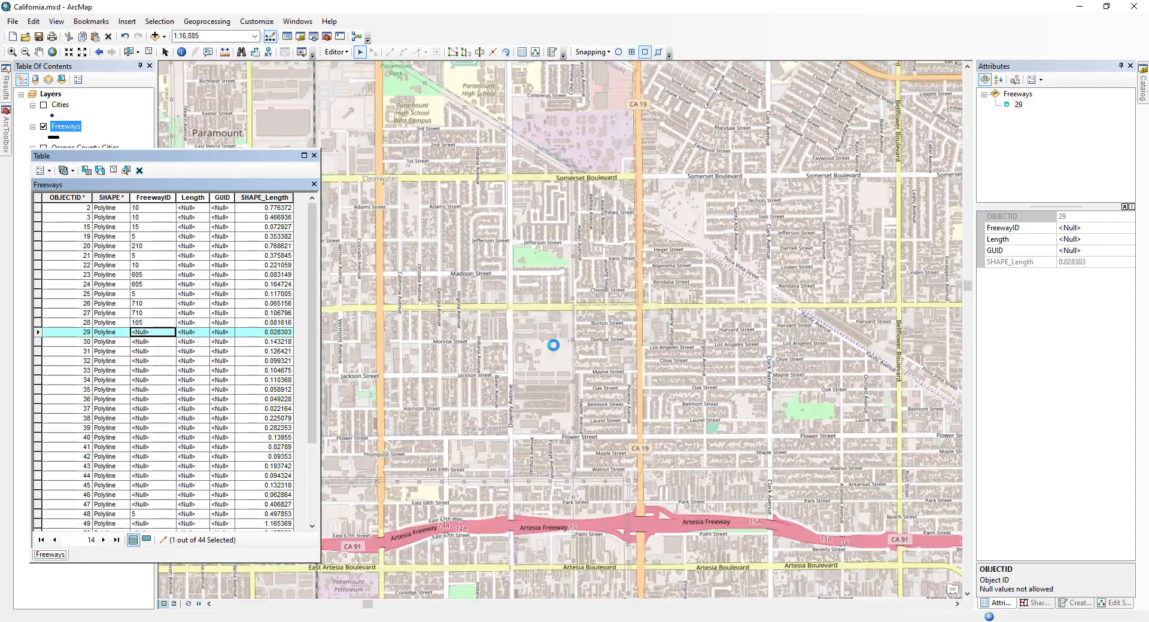
- Set FreewayID to 605 for OBJECTID 29 and 30, and 405 for 31
text(605)
key(Return)
text(605)
key(Return)
text(405)
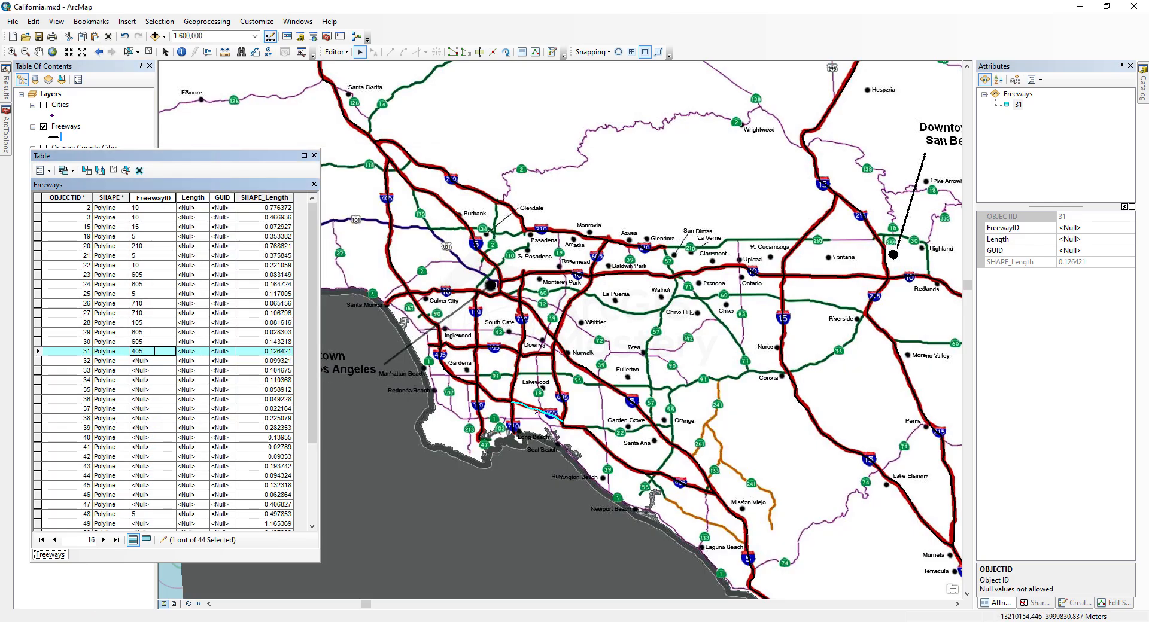
key(Return)
- Set FreewayID to 710 for OBJECTID 32, 105 for 33, 110 for 34 and 10 for 35
text(710)
key(Return)
text(105)
key(Return)
text(110)
key(Return)
text(10)
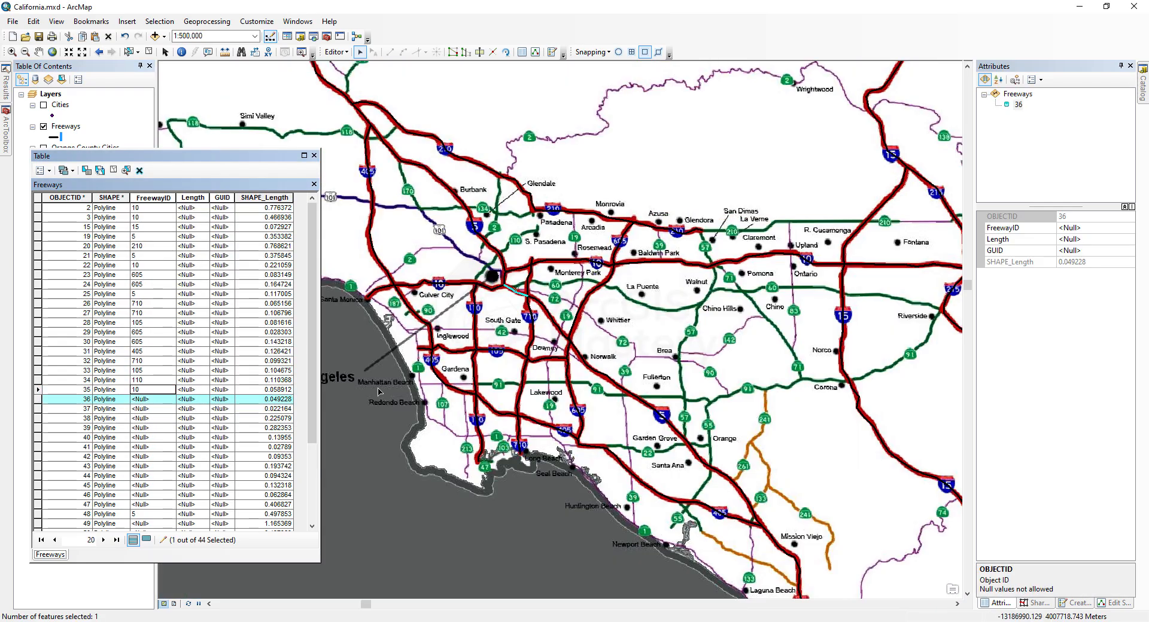
key(Return)
- Set FreewayID to 10 for OBJECTID 36, 5 for 37, 10 for 38 and 405 for 39
text(10)
key(Return)
text(5)
key(Return)
text(10)
key(Return)
text(405)
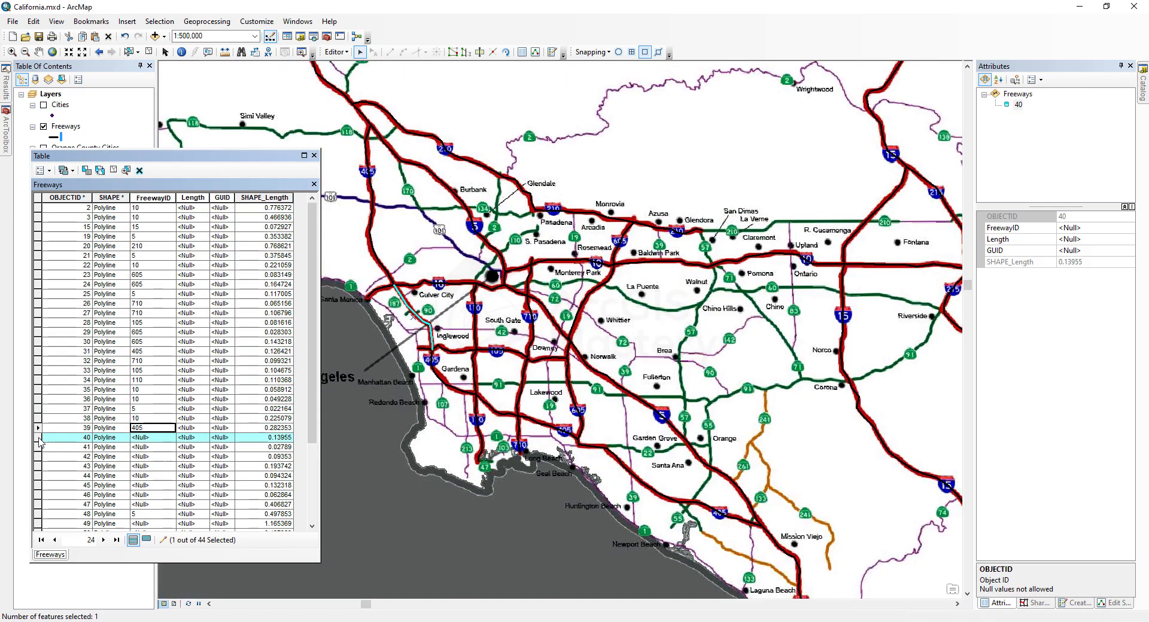
key(Return)
- Set FreewayID to 405 for OBJECTID 40, 105 for 41 and 42, 110 for 43 and 405 for 44
text(405)
key(Return)
text(105)
key(Return)
text(105)
key(Return)
text(110 405)
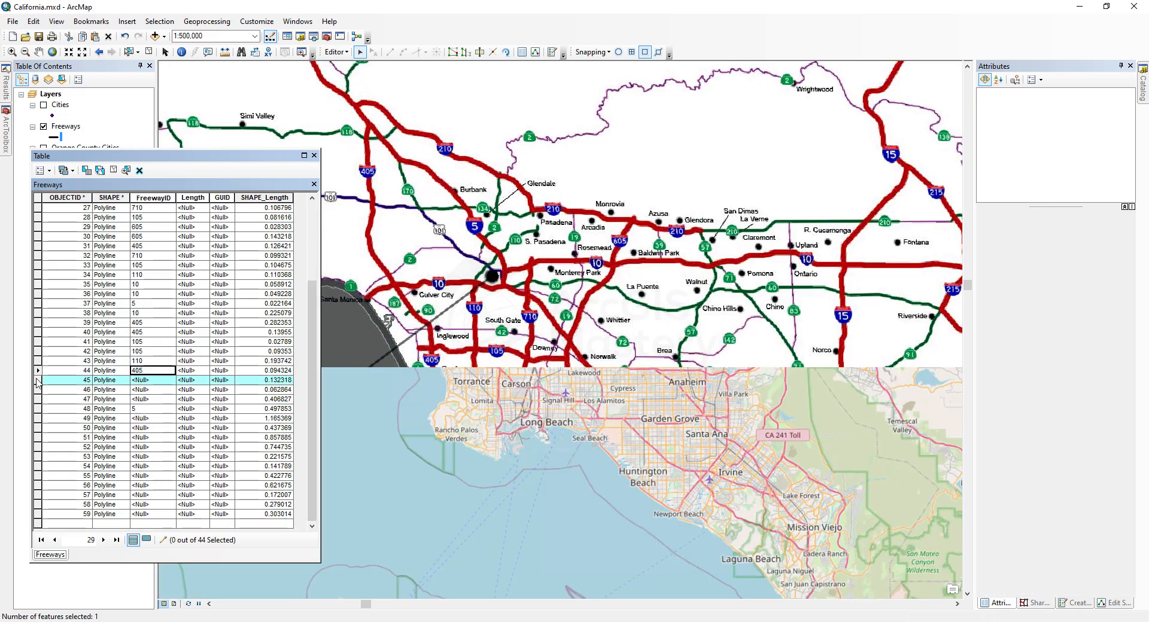
- Set FreewayID to 405 for OBJECTID 45, 710 for 46 and 405 for 47
click(146, 380)
text(405)
click(39, 390)
click(148, 391)
text(710)
click(151, 400)
text(405)
- Set FreewayID to 5 for OBJECTID 49, 8 for 50, and 15 for 51 and 52
click(41, 419)
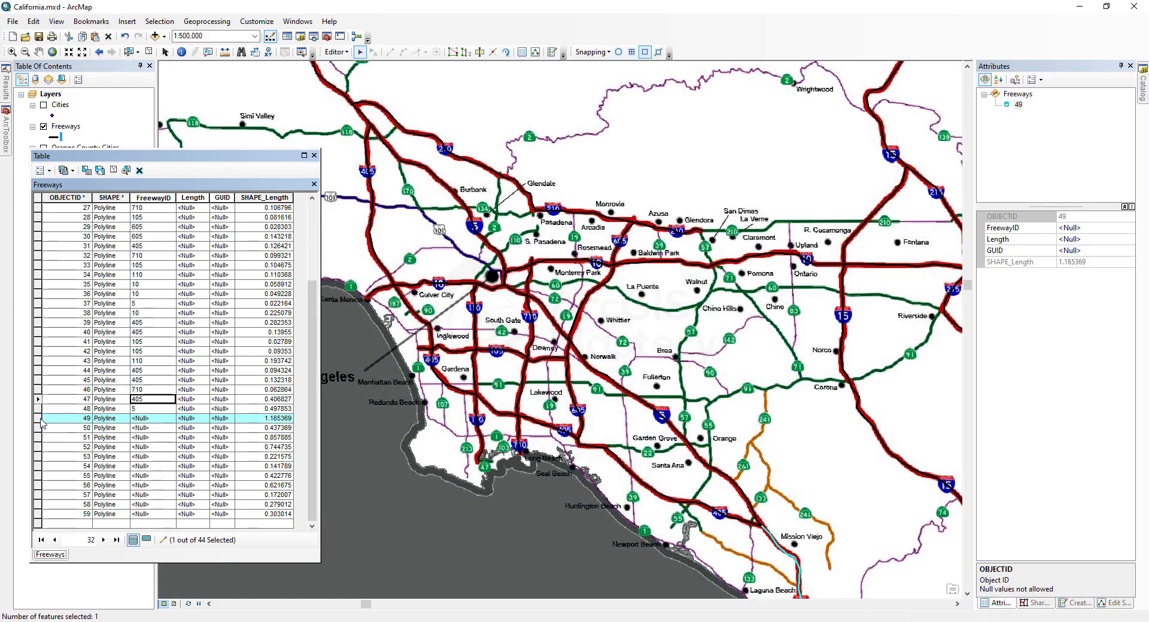
click(148, 419)
text(5)
key(Return)
click(39, 428)
scroll(560, 329, down, 3)
click(150, 430)
text(15)
click(38, 438)
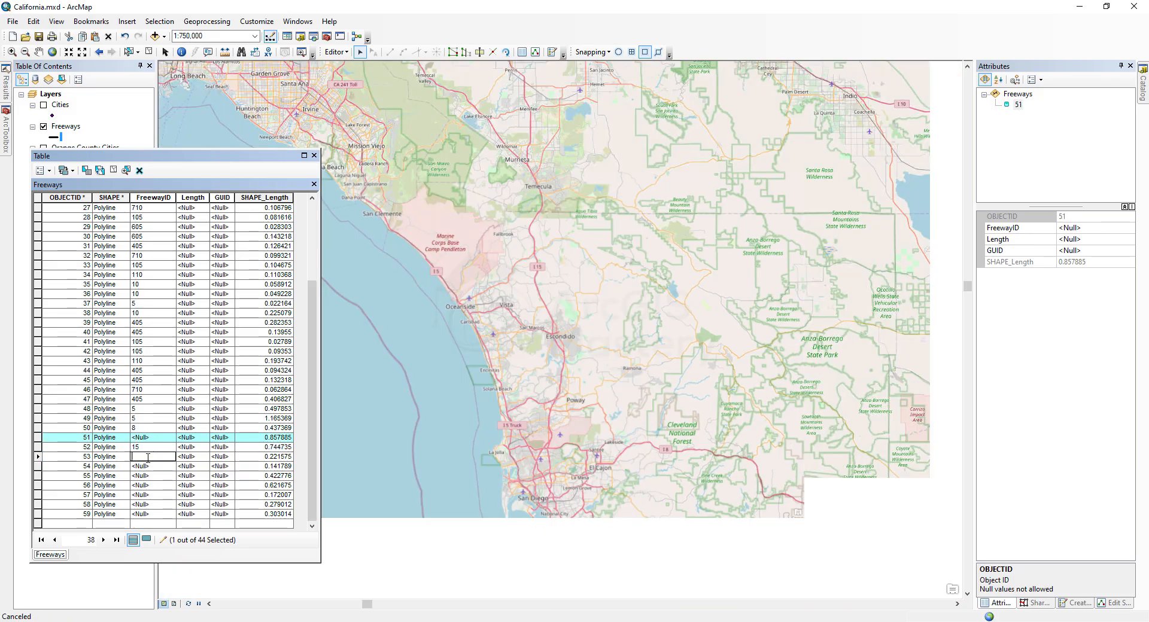
click(153, 438)
text(15)
- Set FreewayID to 215 for OBJECTID 53, and 15 for 54 and 55
click(37, 457)
click(153, 457)
text(215)
click(38, 466)
click(153, 467)
text(15)
click(38, 476)
click(153, 476)
text(15)
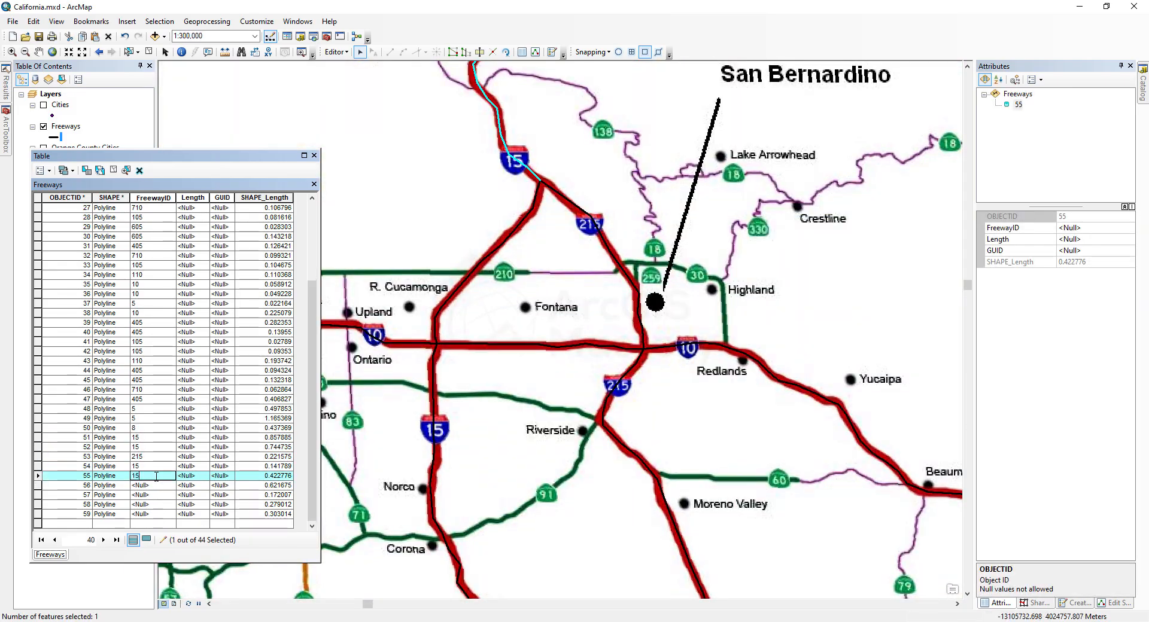
- Set FreewayID to 215 for OBJECTID 56, 805 for 57 and 58, and 5 for 59
click(38, 486)
click(153, 486)
text(215)
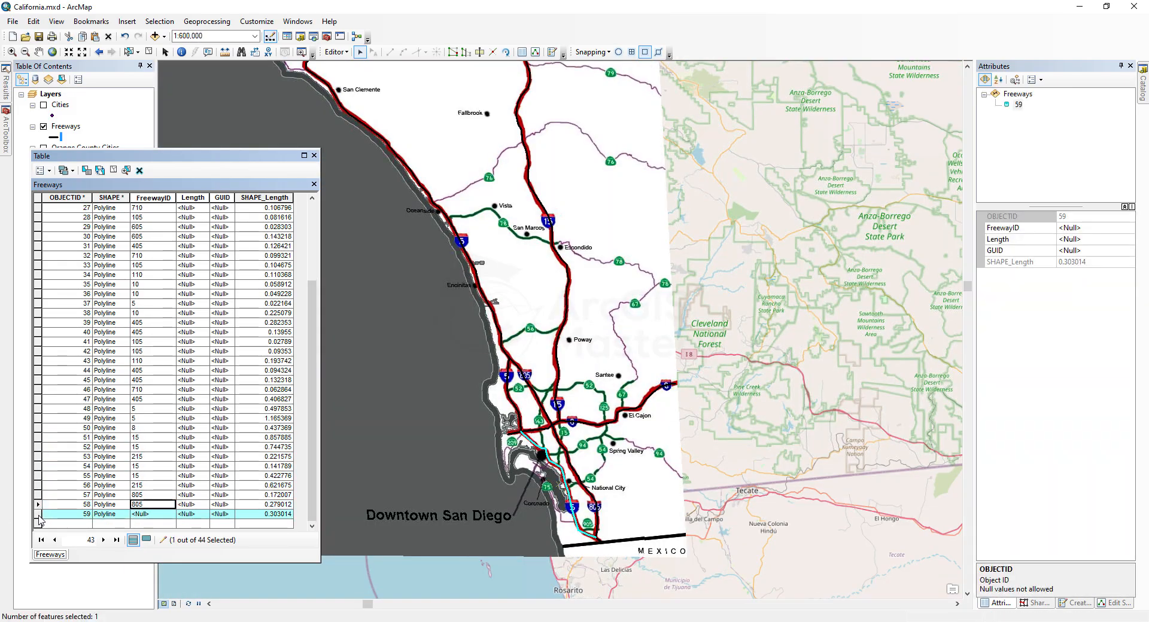
click(143, 515)
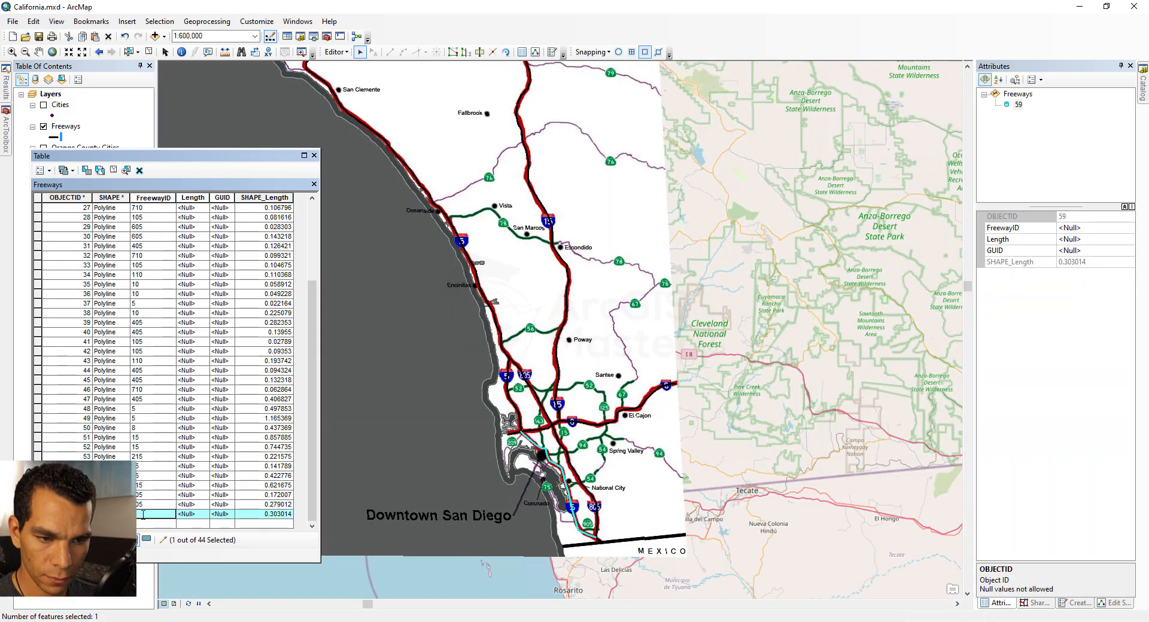
text(5)
key(Return)
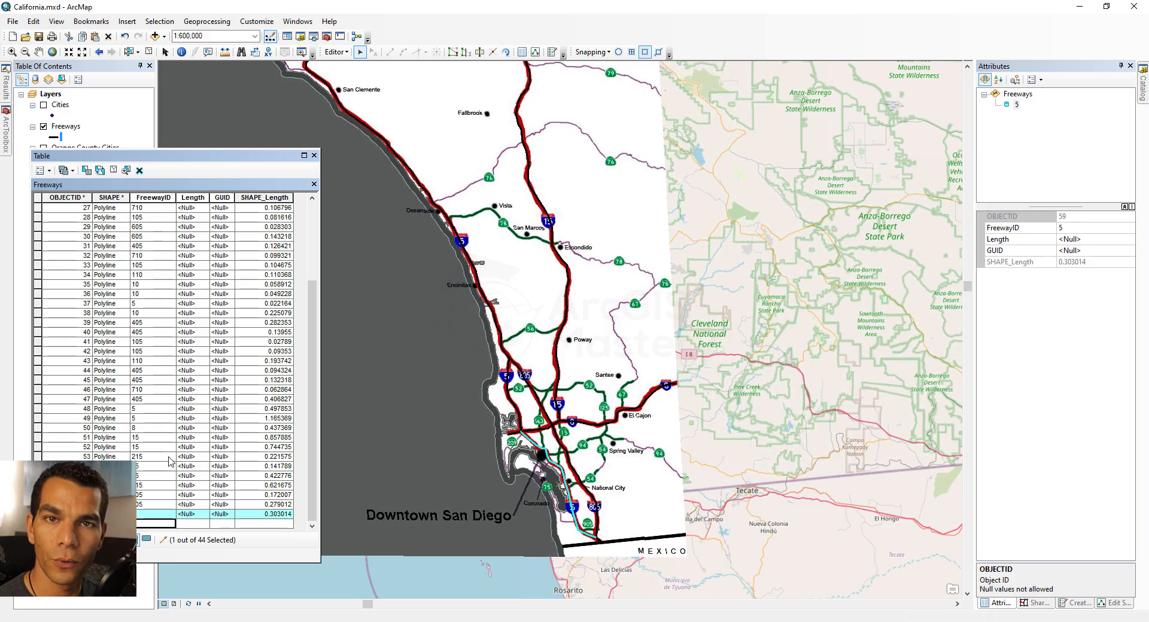
- Clear the freeway selection and calculate the Length field for all Freeways records in Miles US, using the data frame's coordinate system
drag(210, 197, 221, 198)
click(200, 199)
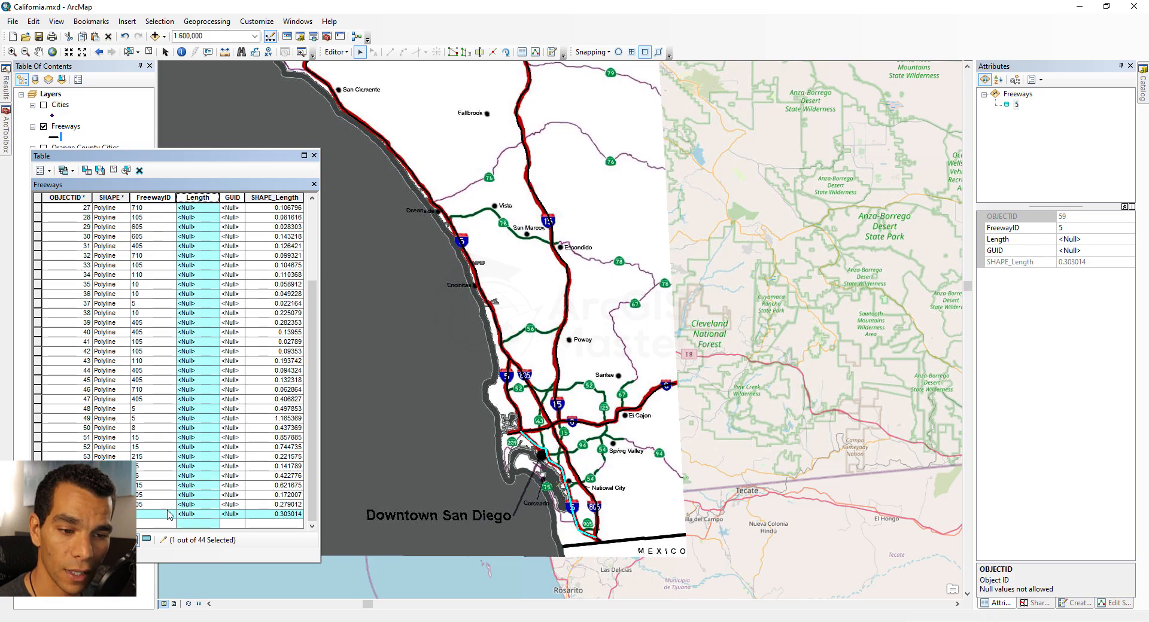
click(115, 170)
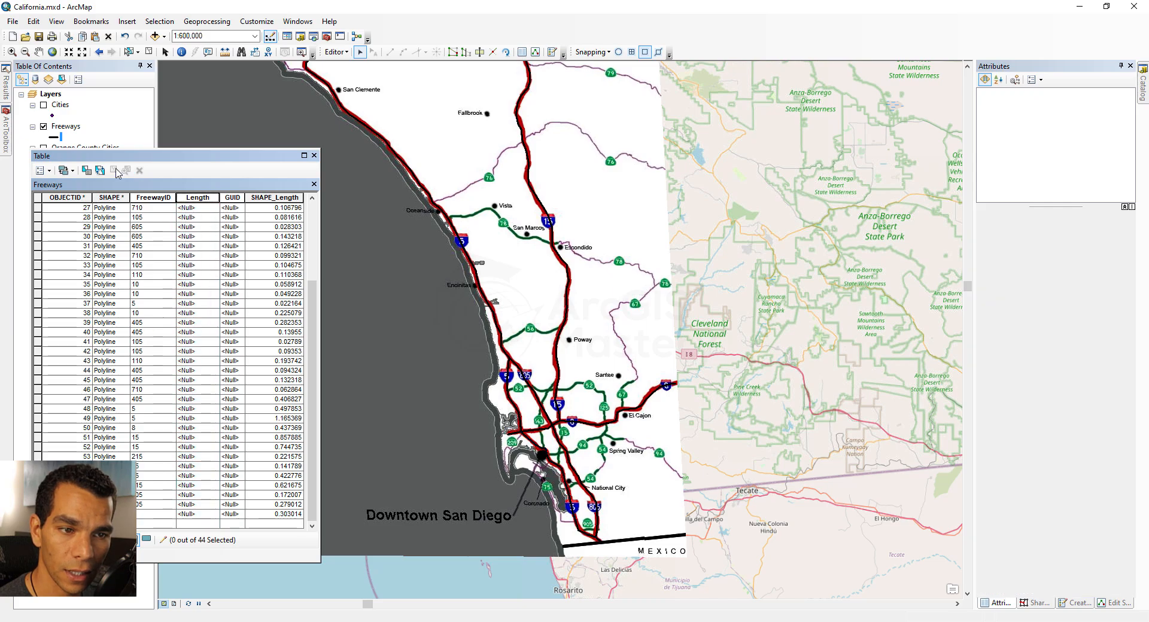
click(198, 200)
right_click(199, 202)
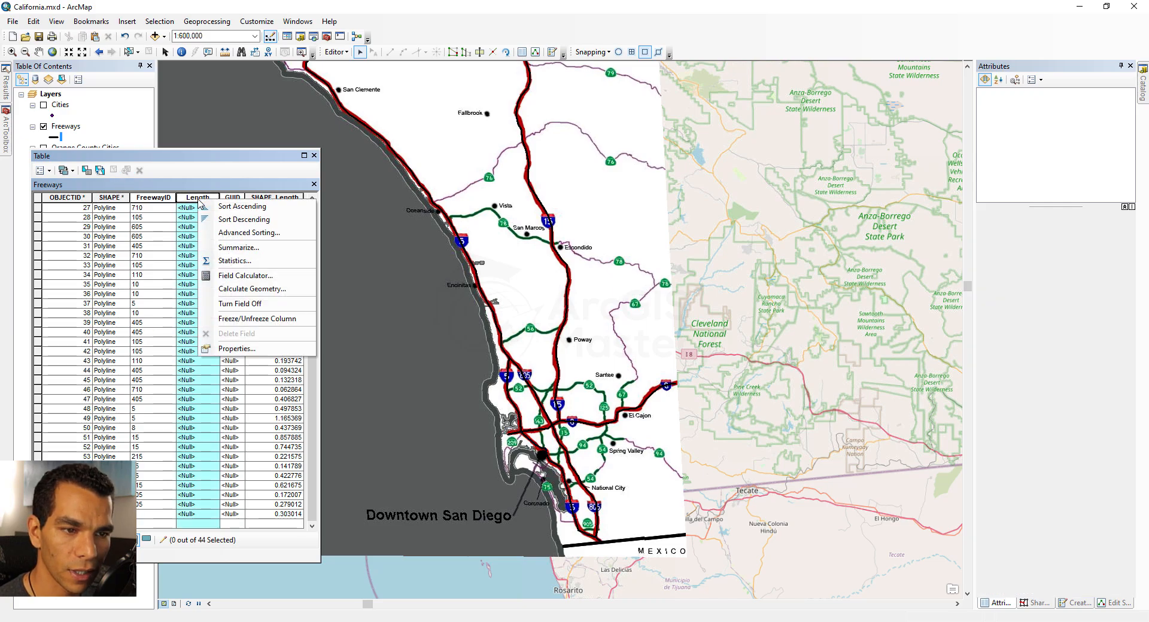
click(255, 290)
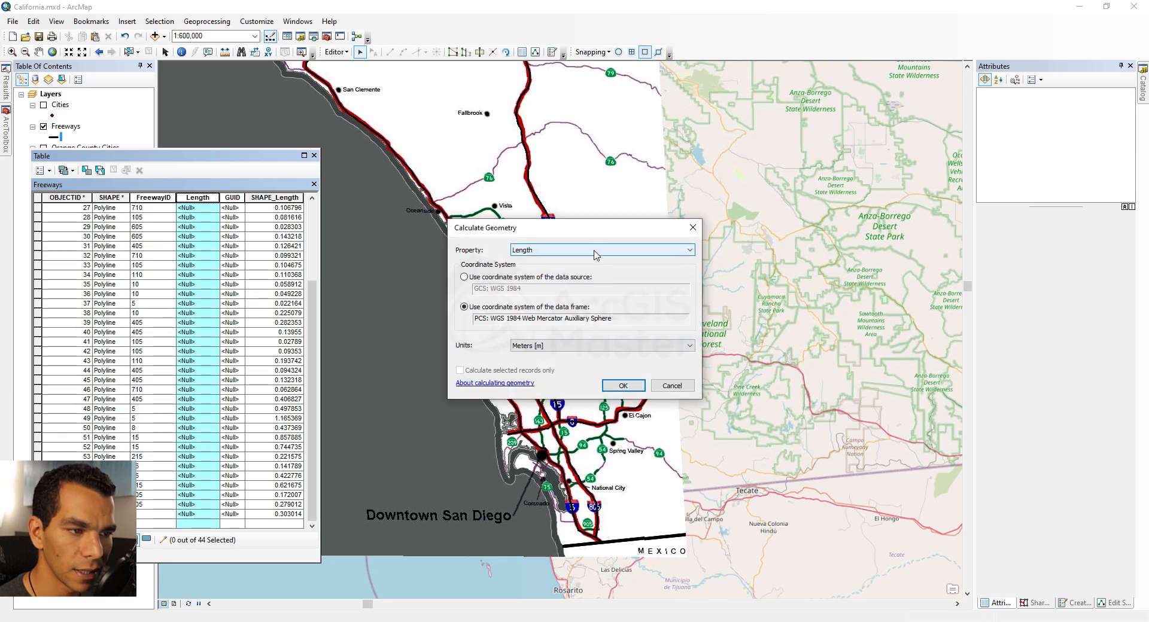
click(587, 346)
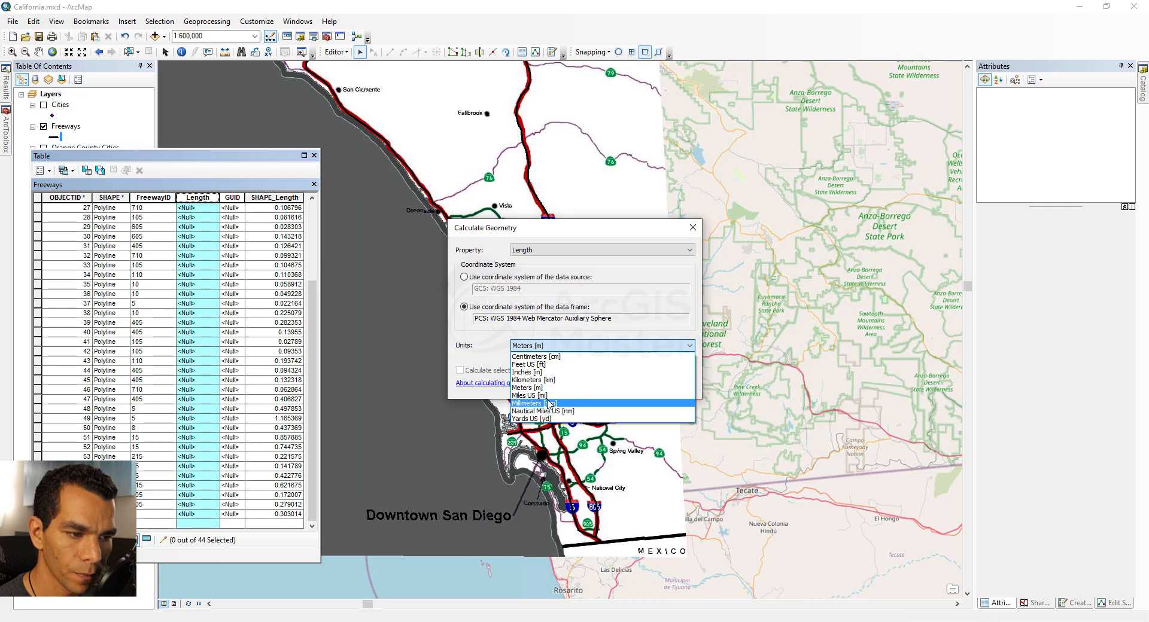
click(529, 395)
click(624, 387)
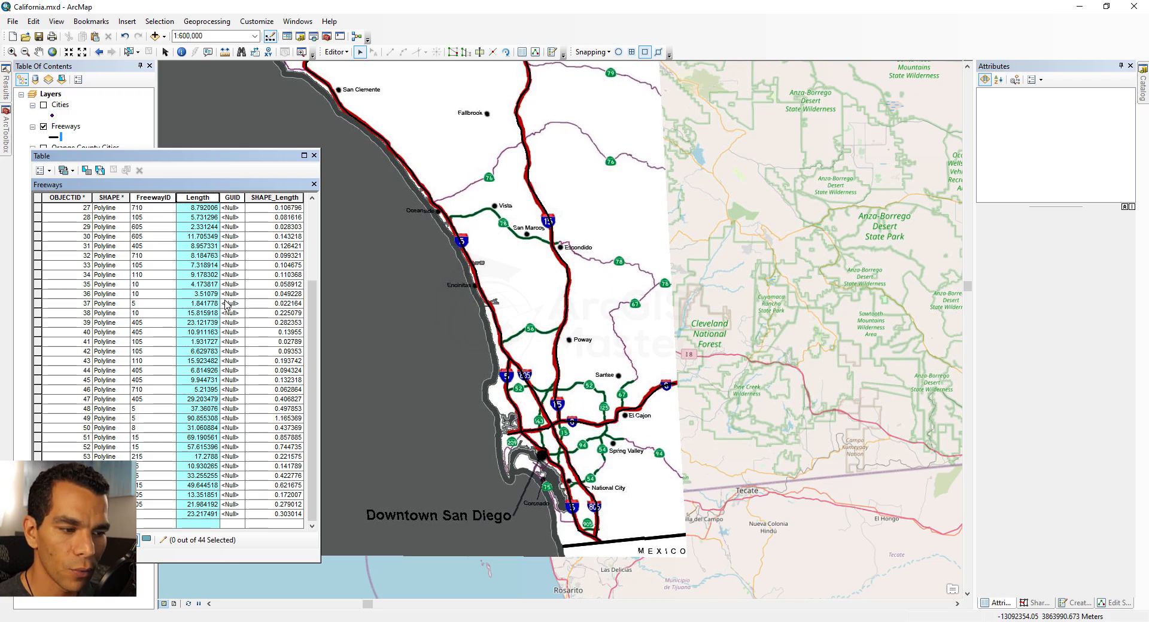
- Open the Cities attribute table in place of Freeways and calculate Lat as the Y Coordinate of Point in WGS 1984 decimal degrees
click(313, 156)
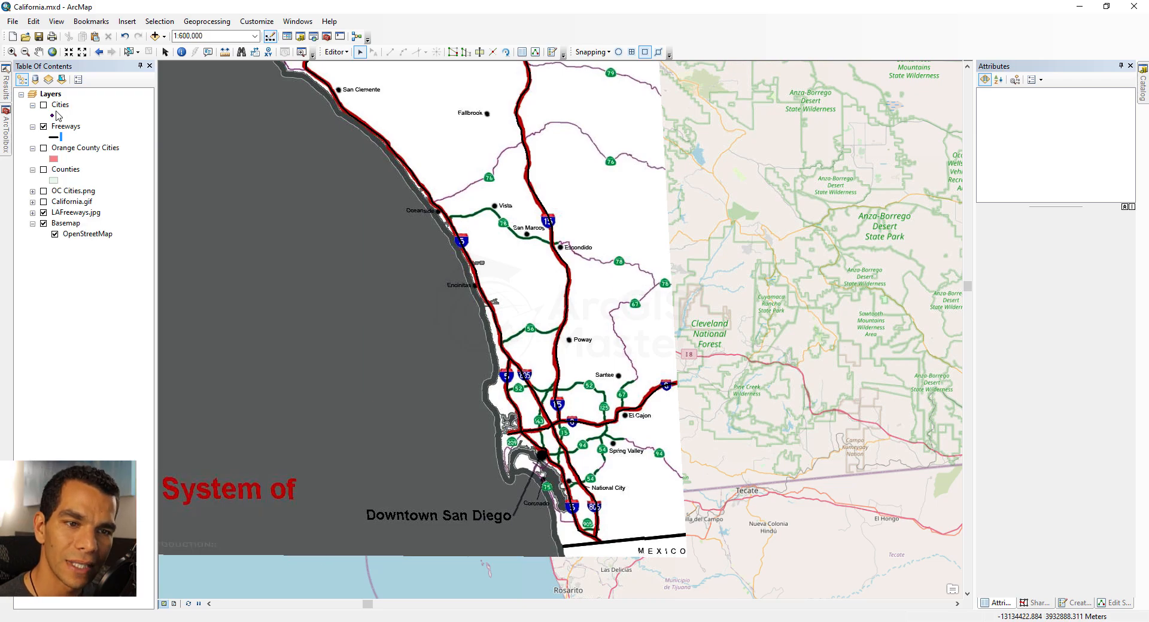
right_click(59, 106)
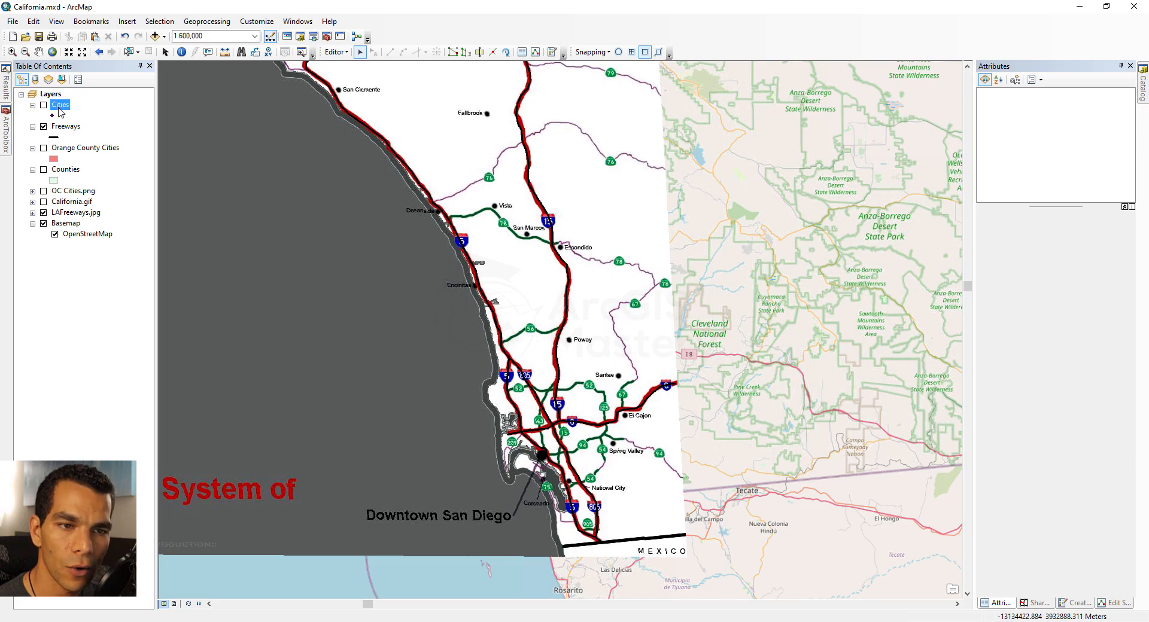
click(111, 146)
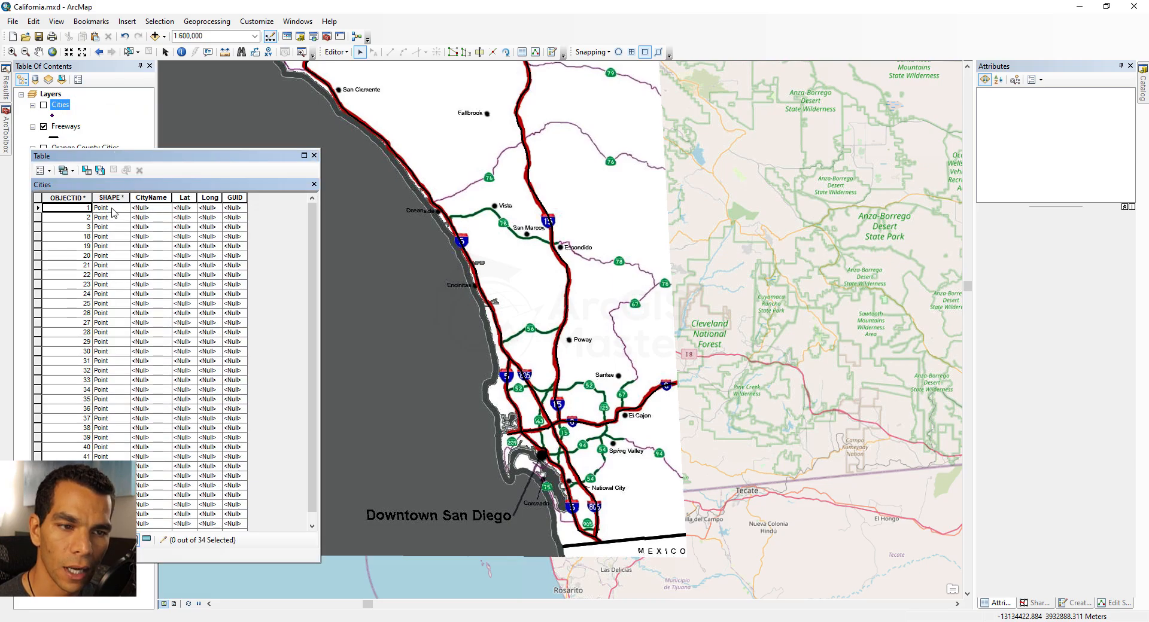
click(185, 198)
right_click(187, 201)
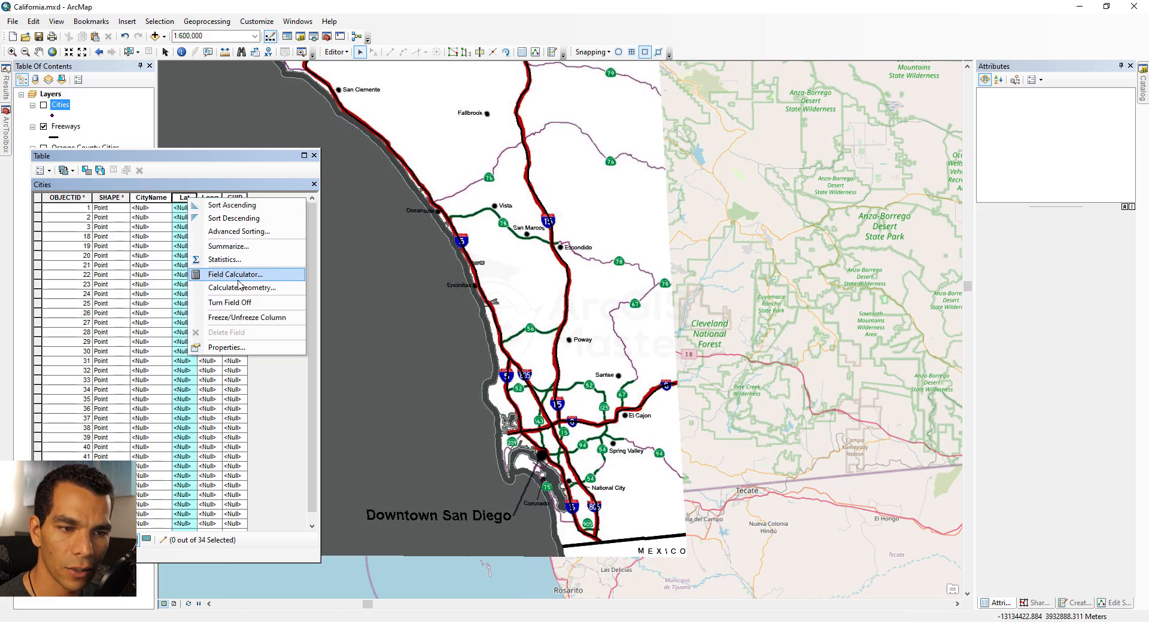
click(219, 292)
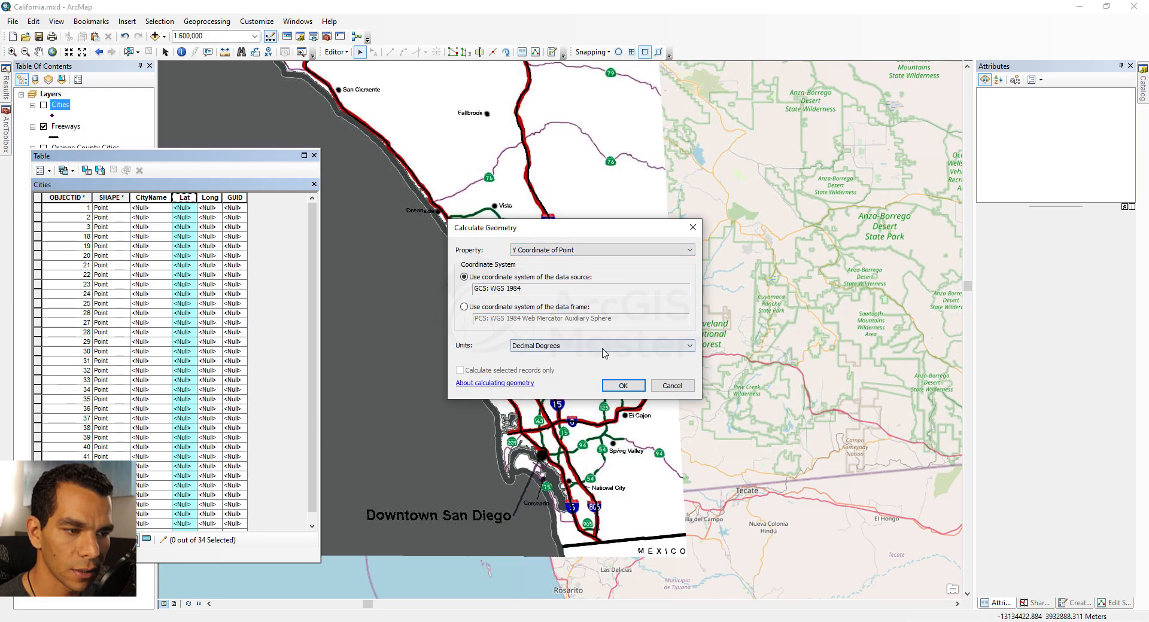
click(623, 385)
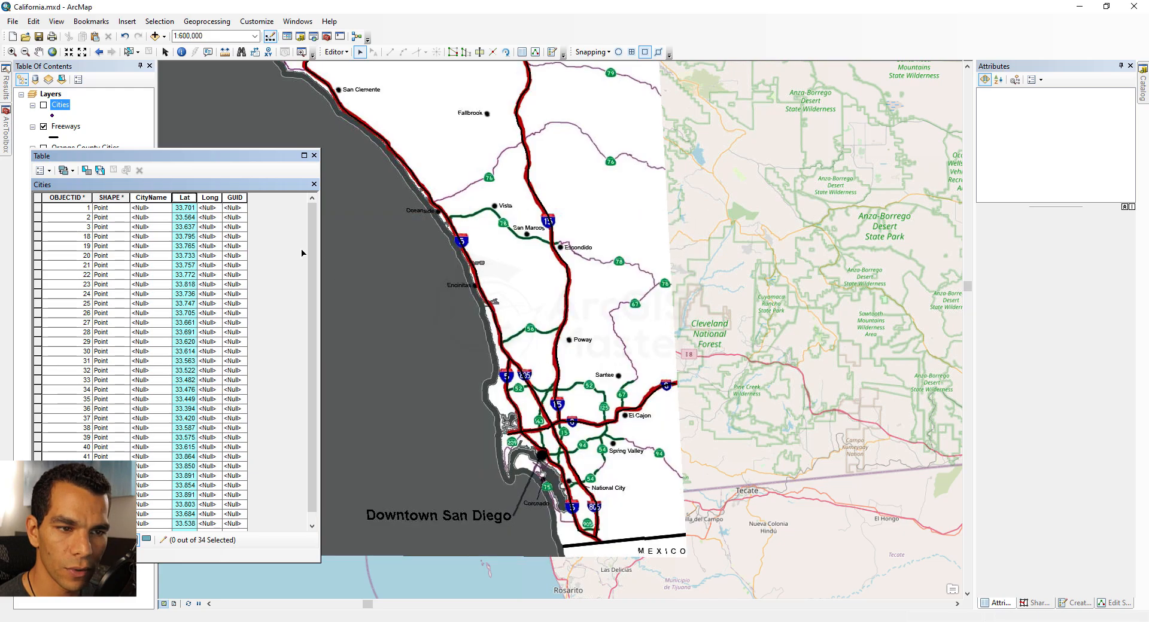
- Widen the Lat column and calculate Long as the X Coordinate of Point in WGS 1984 decimal degrees
mouse_move(222, 198)
mouse_down()
mouse_move(240, 197)
mouse_move(214, 197)
mouse_up()
click(234, 199)
right_click(234, 200)
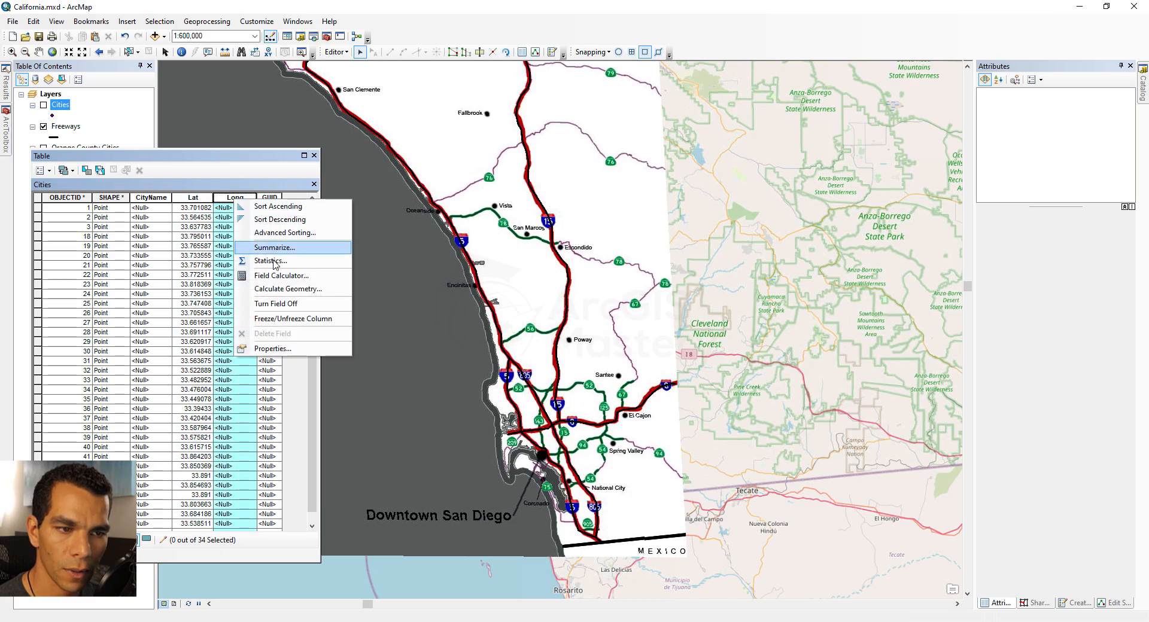
click(279, 289)
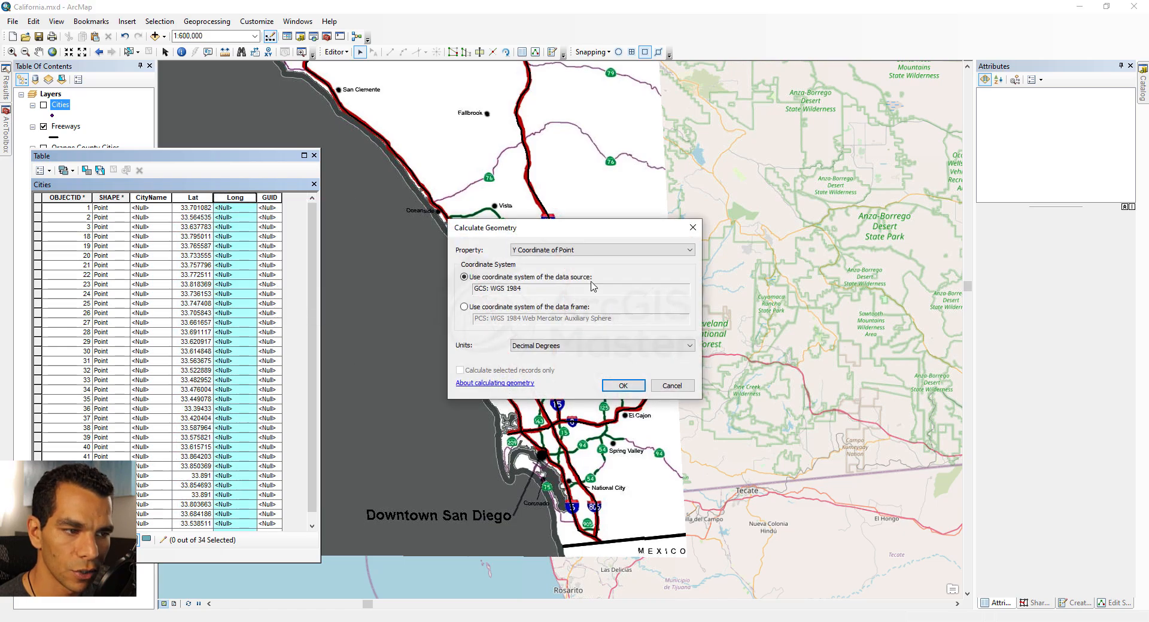
click(571, 251)
click(570, 261)
click(623, 386)
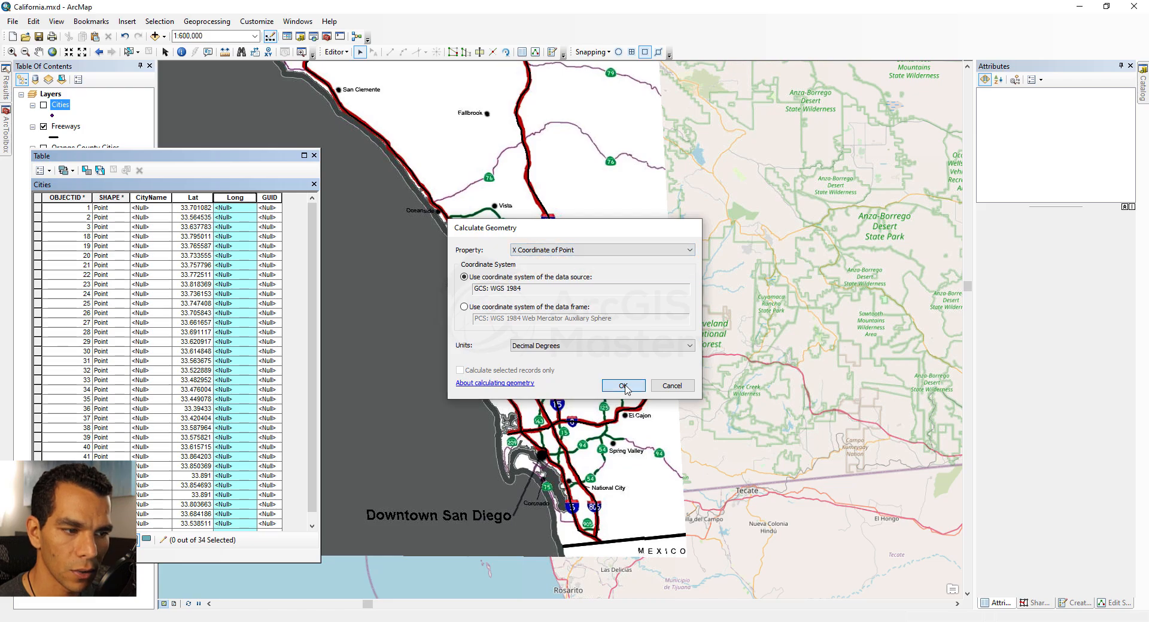